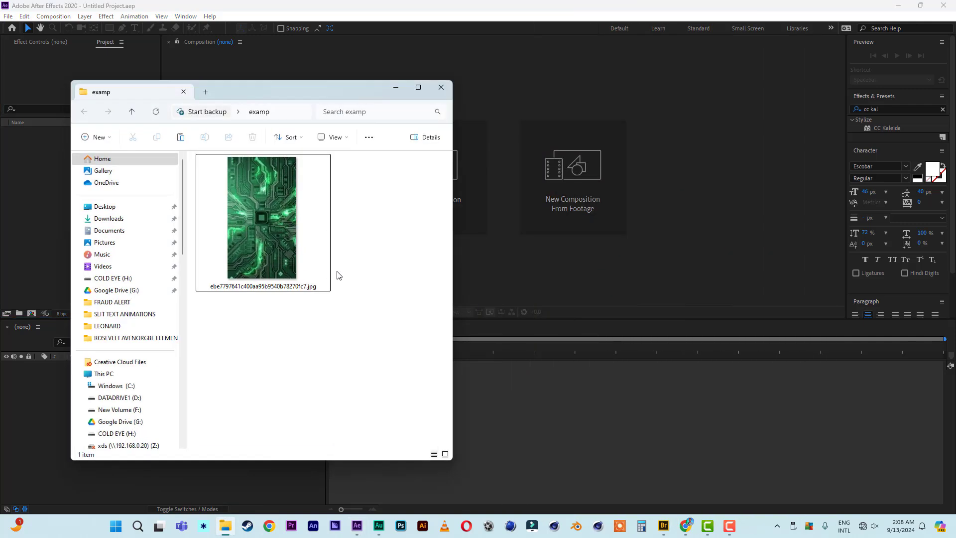
Drag the green circuit-board JPG from the Explorer examp folder into the Project panel.
drag(294, 88, 367, 88)
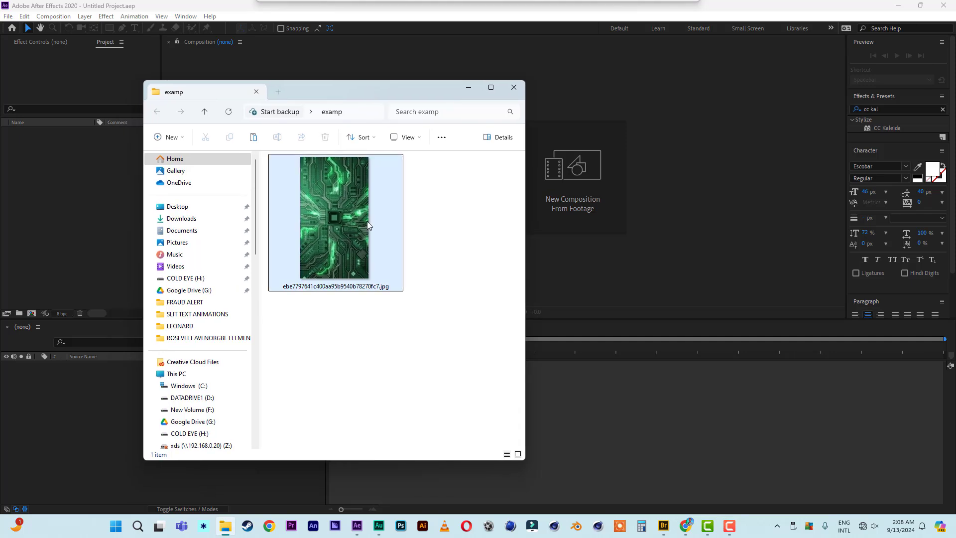
drag(367, 225, 83, 252)
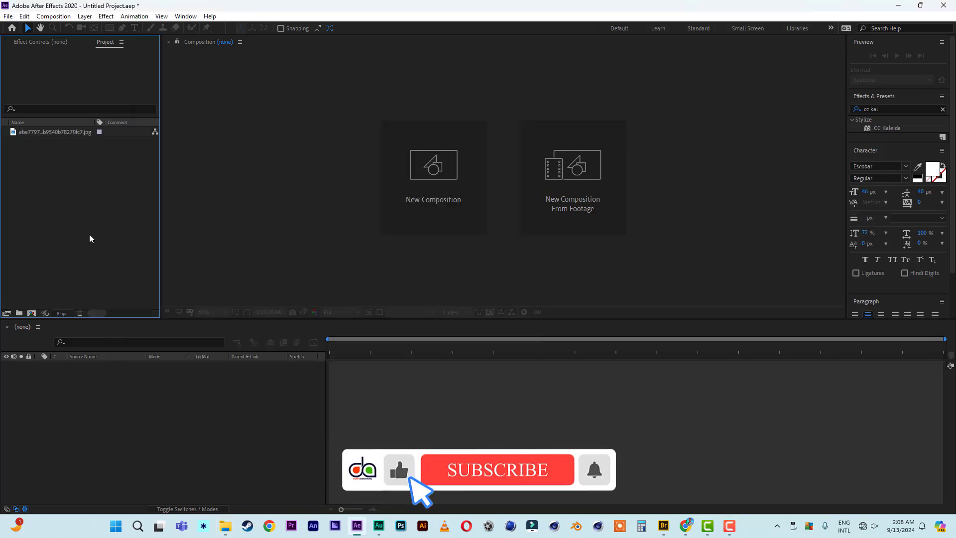
Create a 1920×1080 composition named 'background' lasting 20 seconds.
click(434, 185)
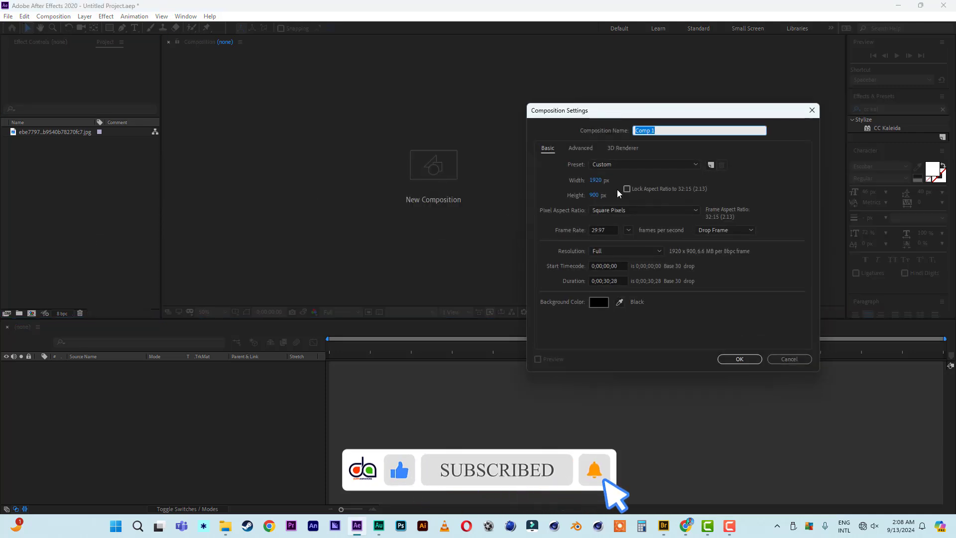
click(594, 195)
text(1)
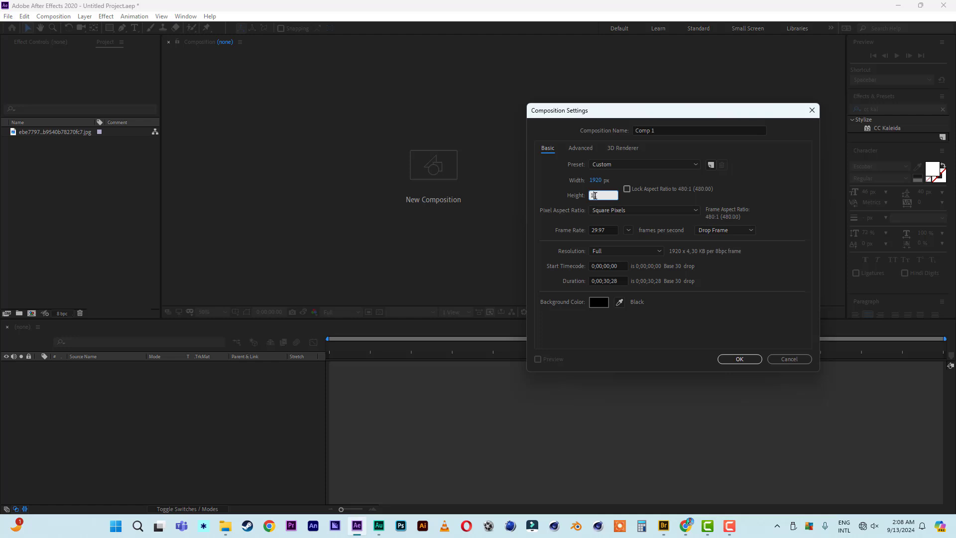
text(080)
click(665, 130)
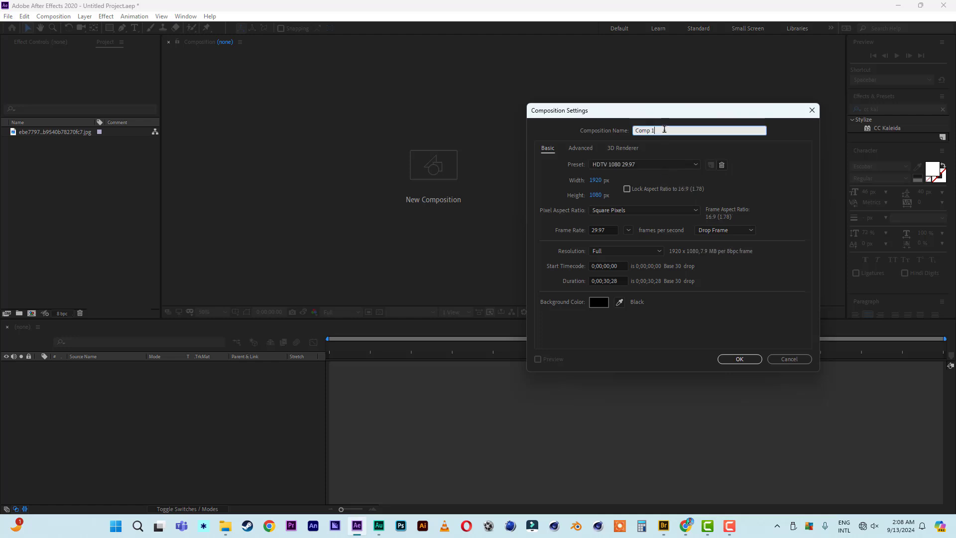
text(background)
click(608, 281)
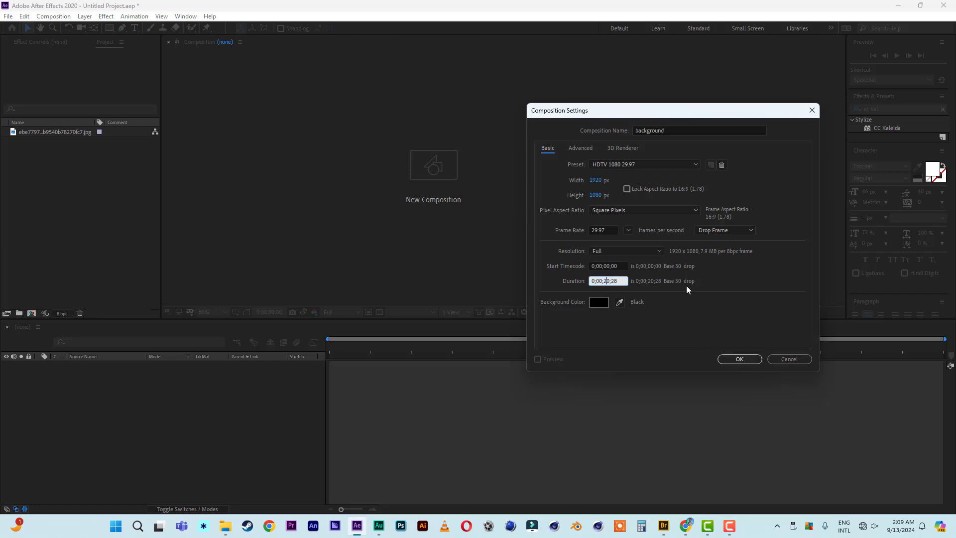
text(2000)
click(734, 359)
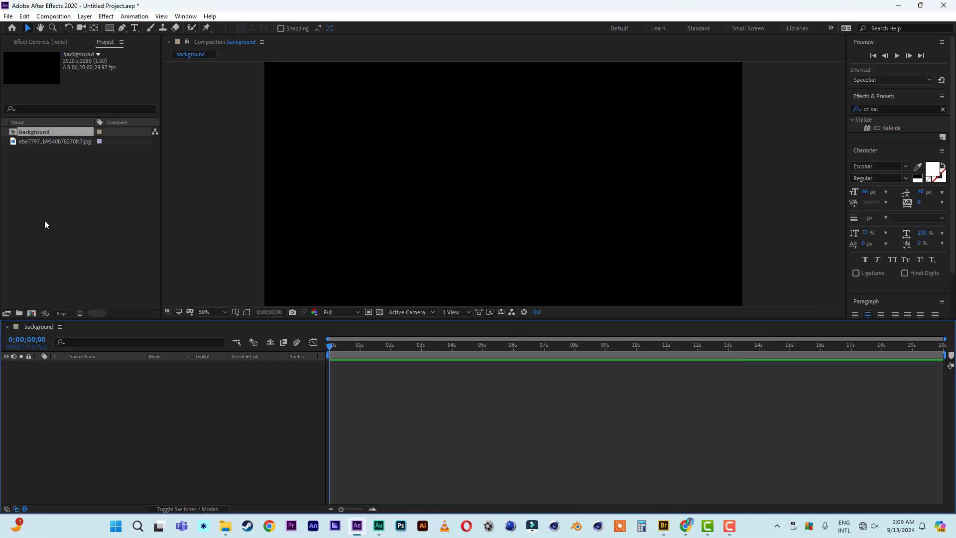
Place the circuit image in the background comp and rotate it 90°.
drag(69, 142, 86, 403)
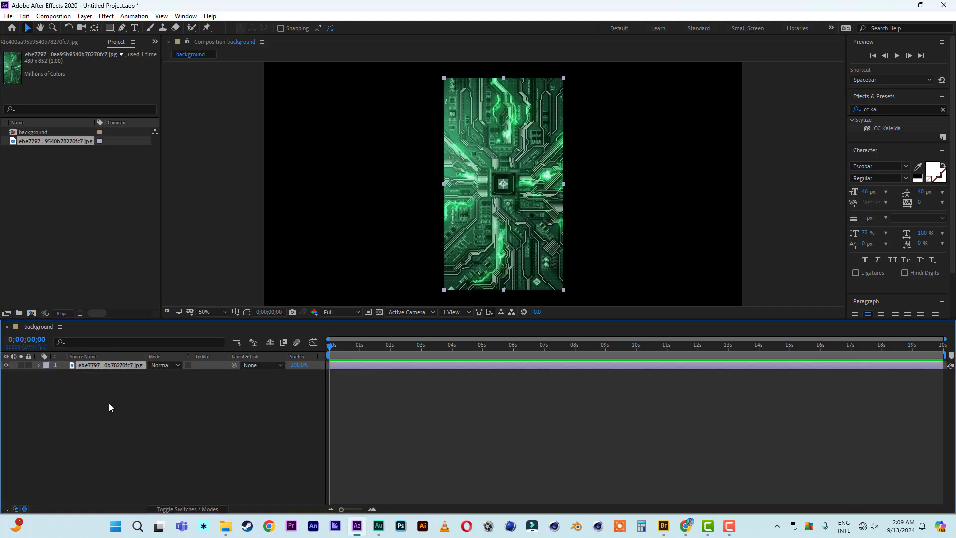
key(r)
click(167, 376)
text(60)
key(Return)
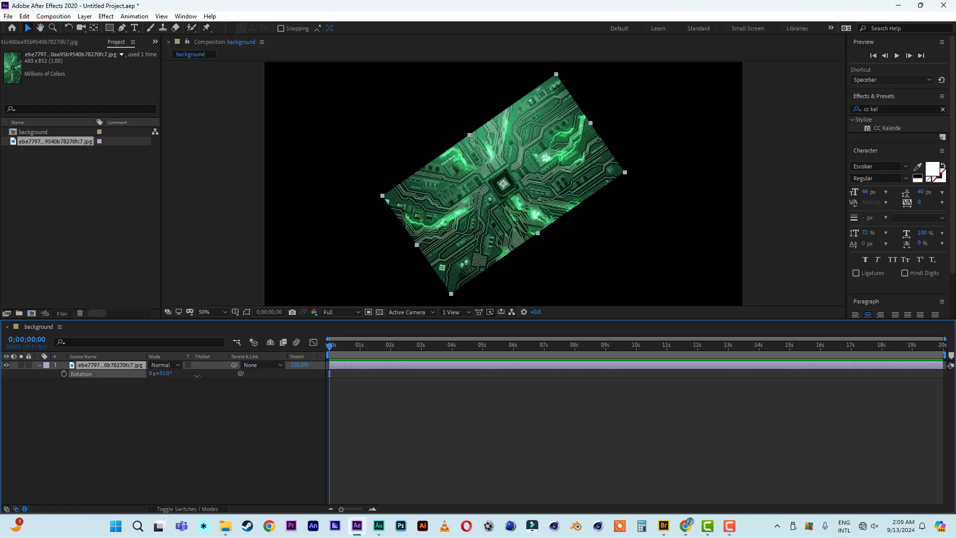
click(165, 374)
text(90)
key(Return)
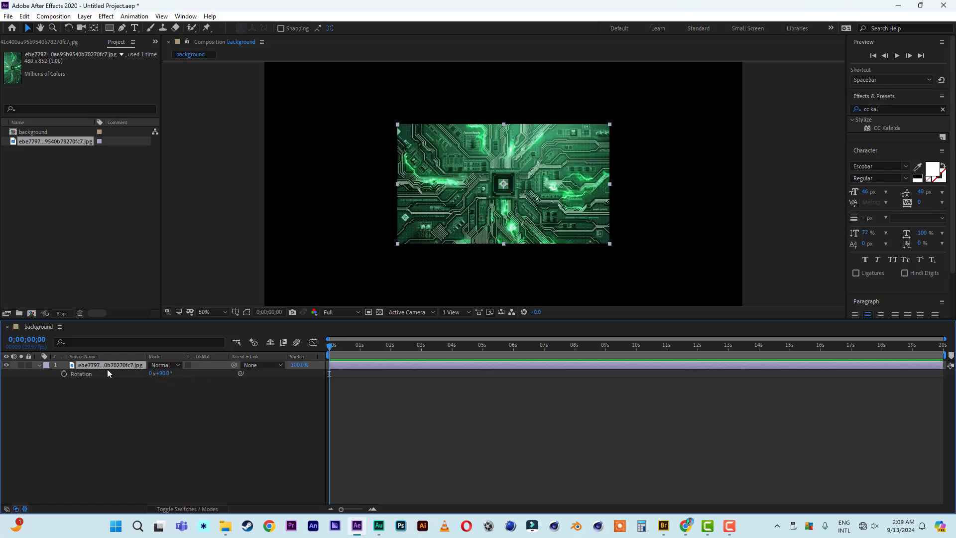
Scale the circuit layer to 232% so it fills the frame.
key(s)
drag(178, 379, 248, 377)
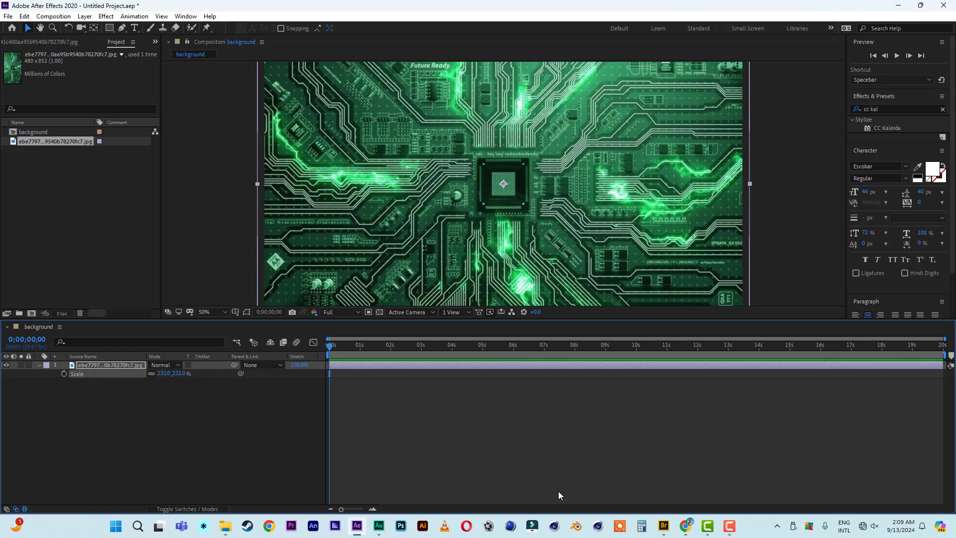
click(888, 110)
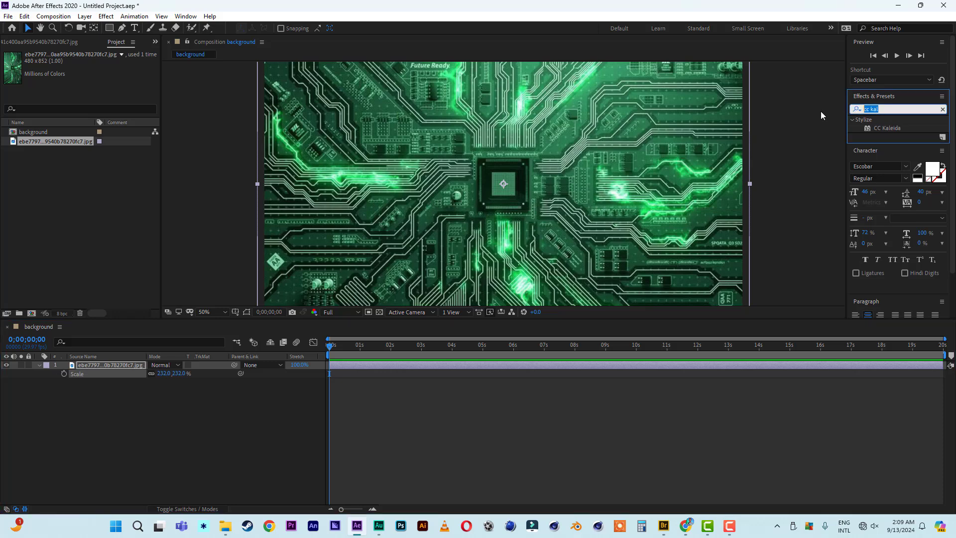
Apply CC Kaleida to the circuit layer with Starfish mirroring and Size 140.
text(cc kalei)
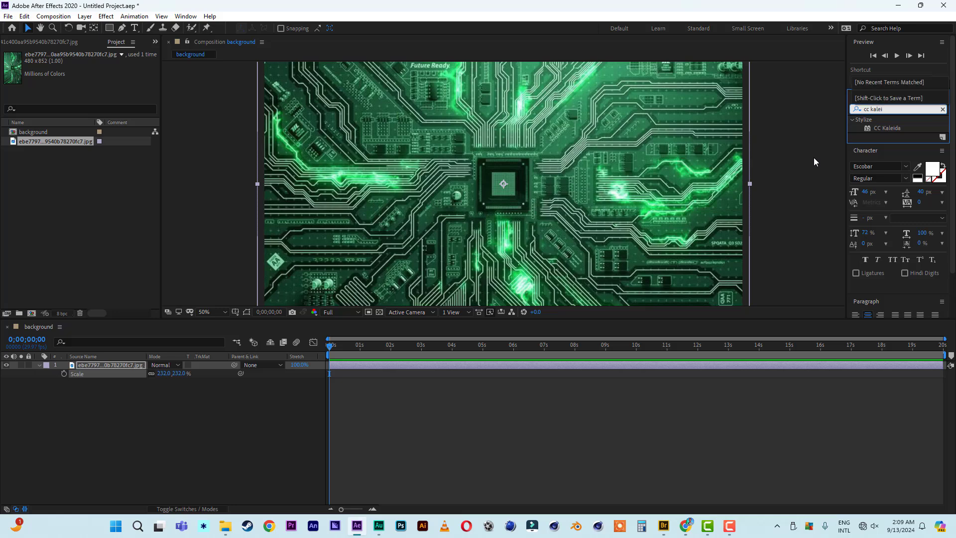
double_click(892, 128)
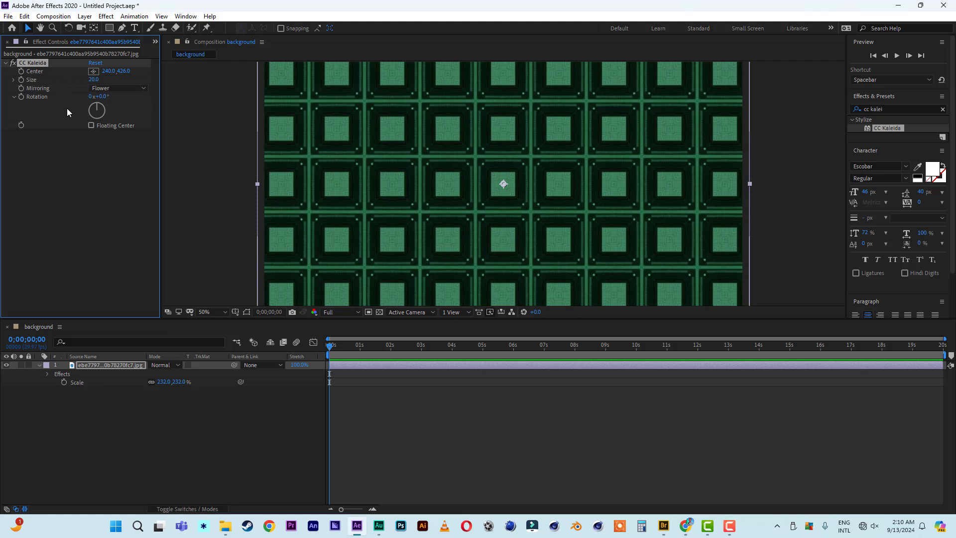
click(118, 88)
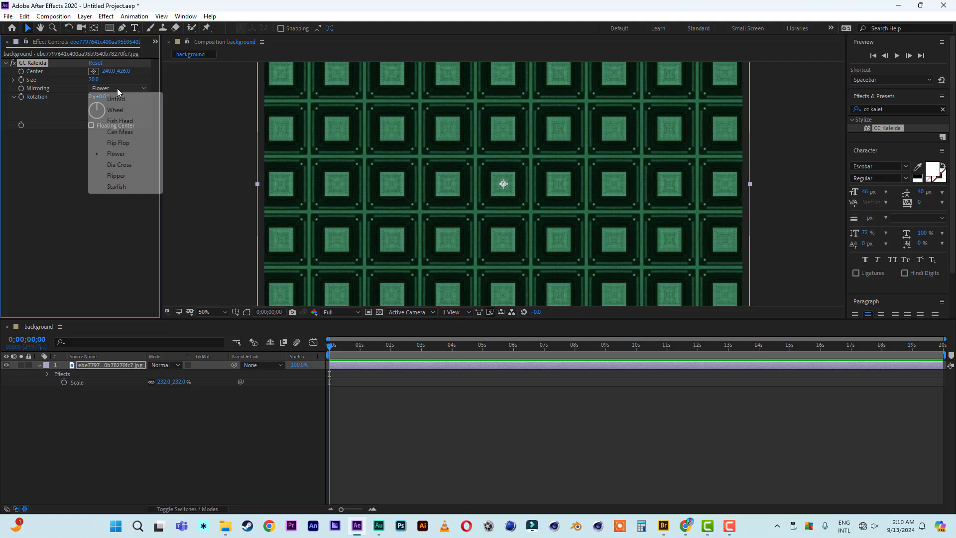
click(119, 187)
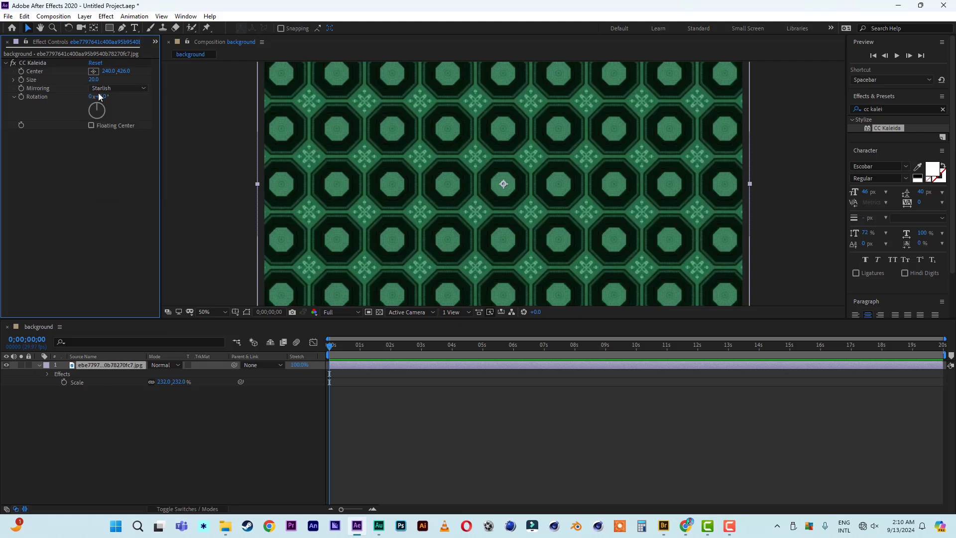
click(93, 80)
text(40)
key(Return)
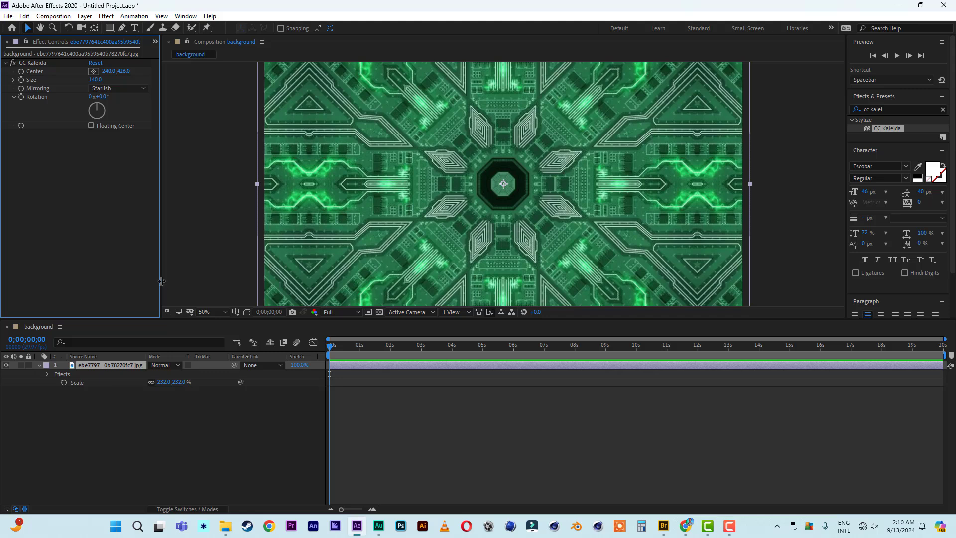
Reveal and expand the CC Kaleida properties of the circuit layer in the timeline.
click(99, 367)
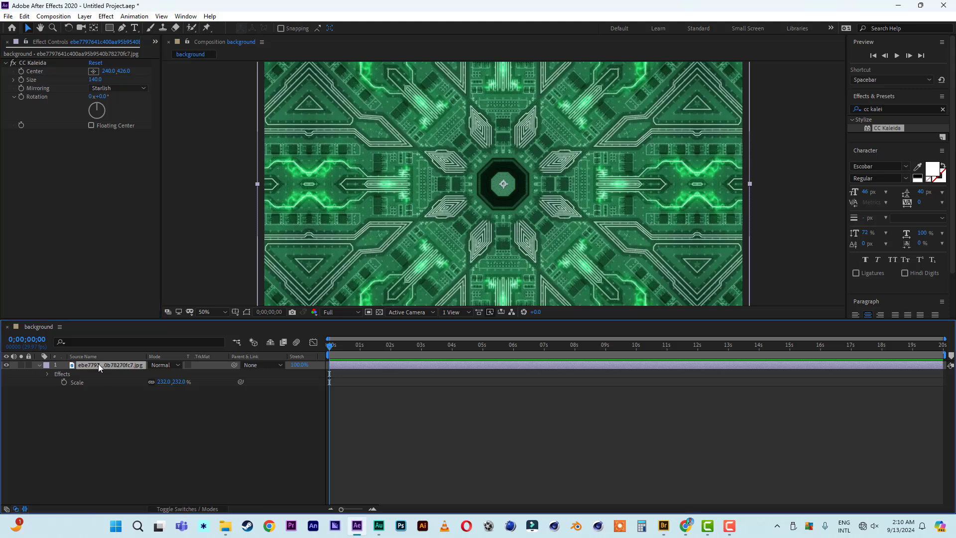
key(e)
click(55, 374)
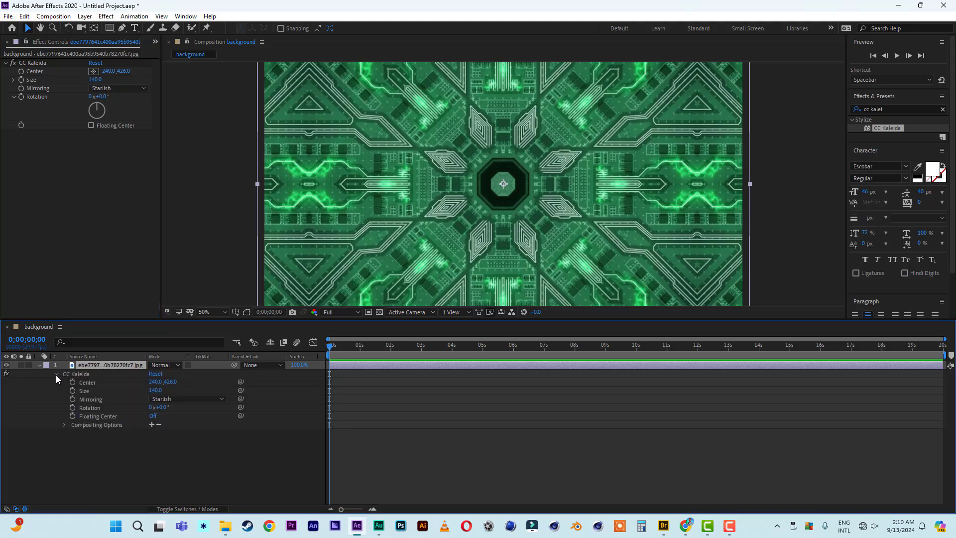
Keyframe Kaleida Rotation from 0 at the start to 2x+0.0° at the comp's end.
click(72, 408)
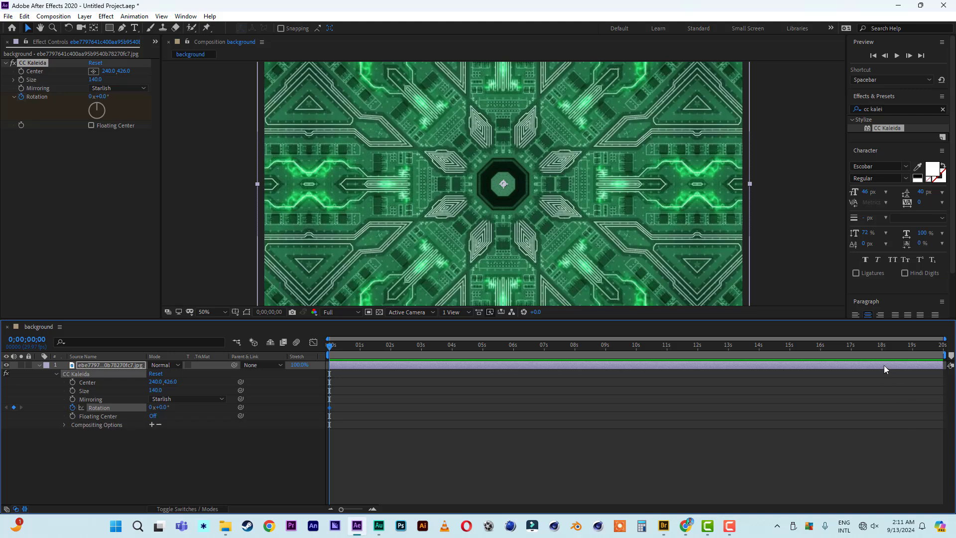
drag(876, 351, 943, 351)
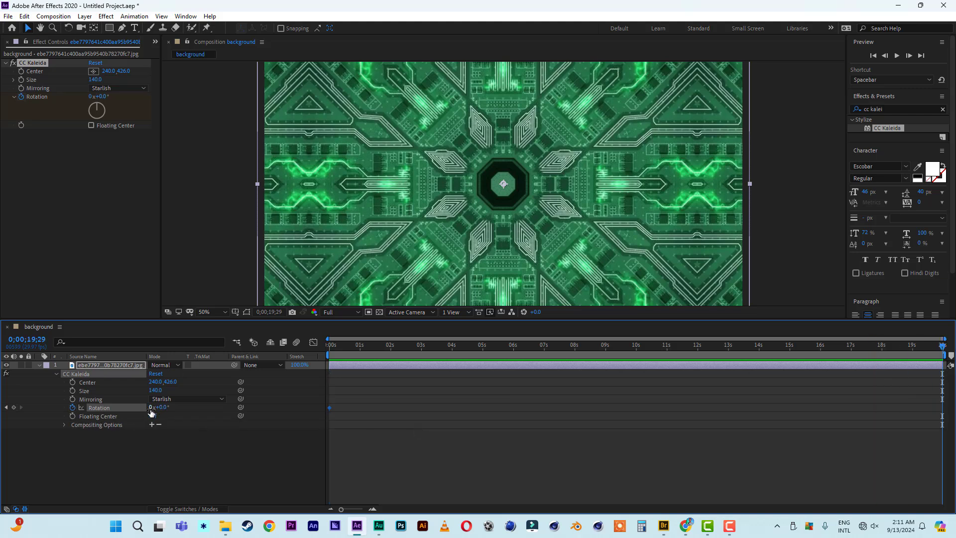
click(151, 409)
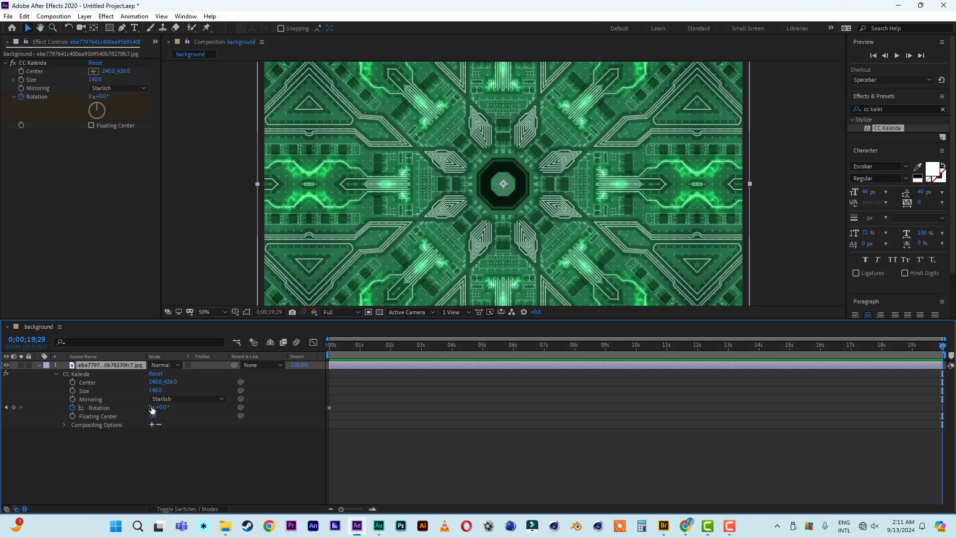
click(152, 407)
click(174, 468)
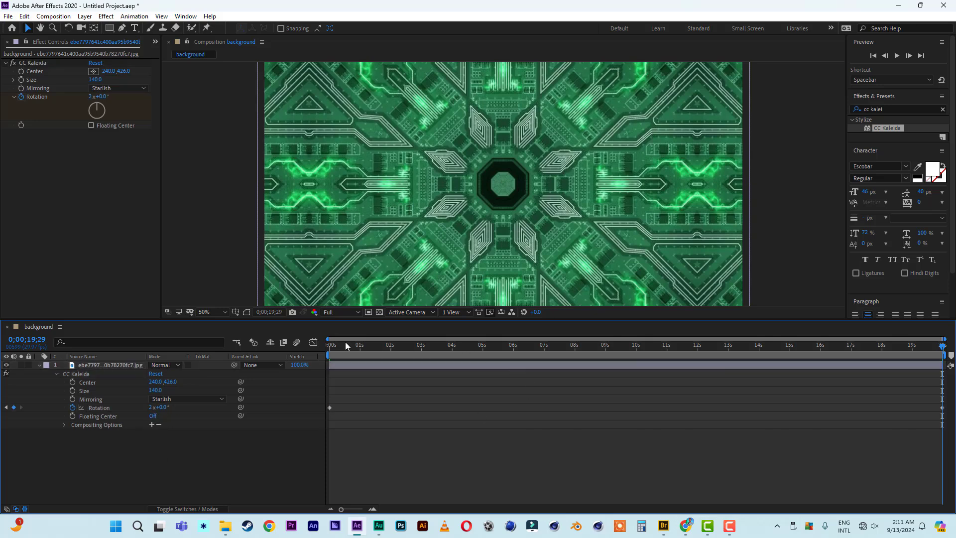
Preview the rotating kaleidoscope and stop at about 3 seconds.
key(space)
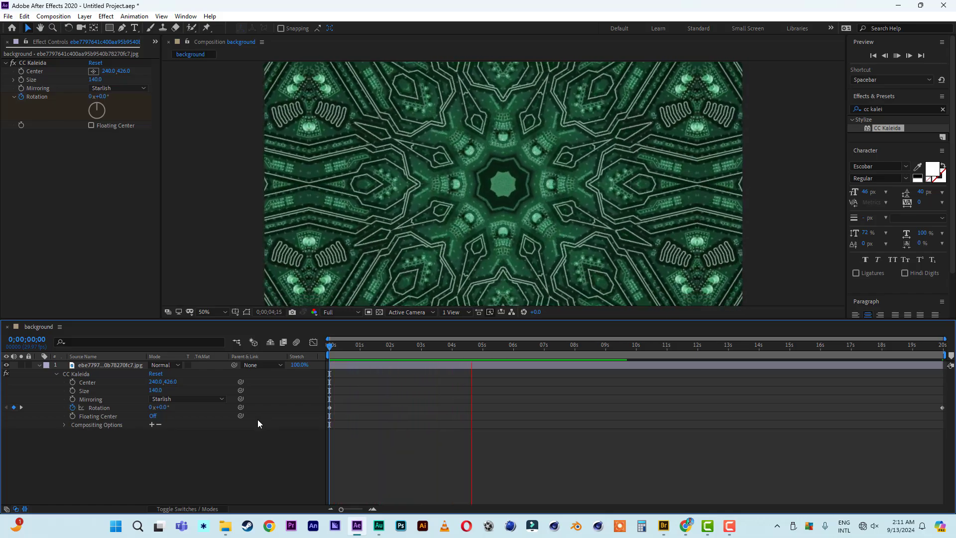
click(39, 365)
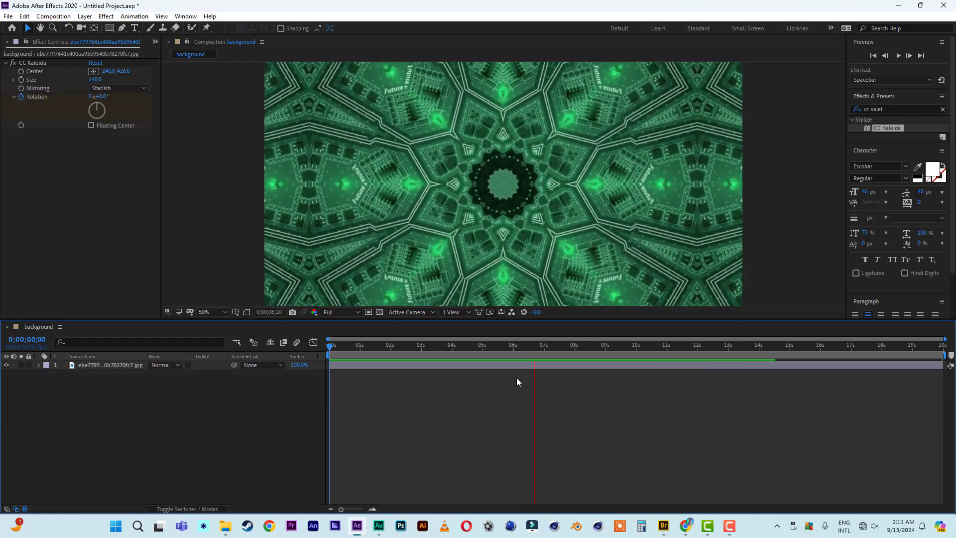
click(447, 344)
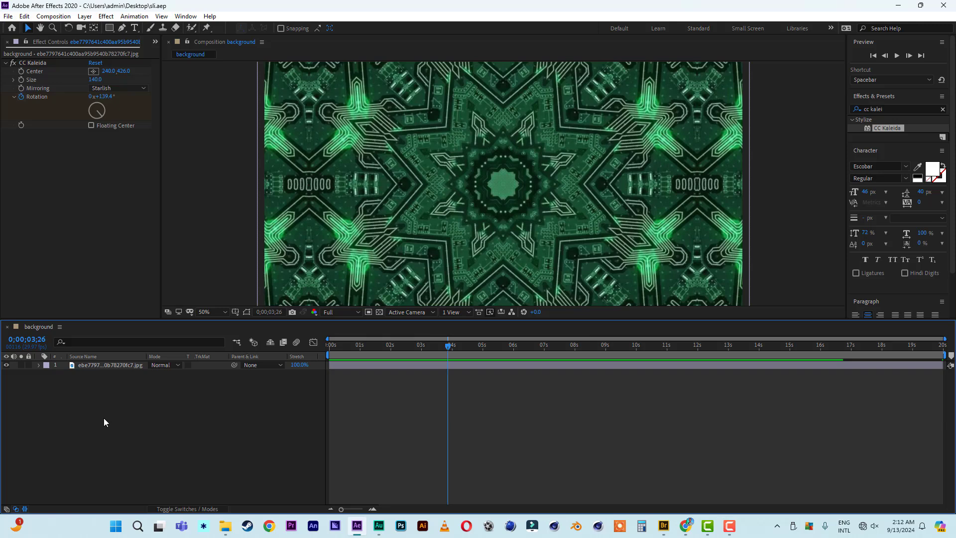
Add a new white solid layer to the background comp.
right_click(103, 417)
mouse_move(228, 308)
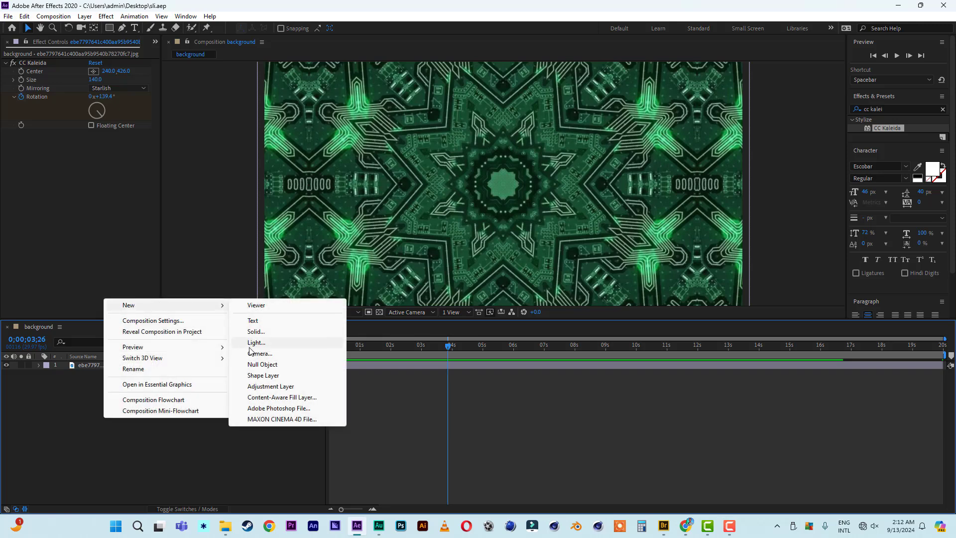
click(258, 333)
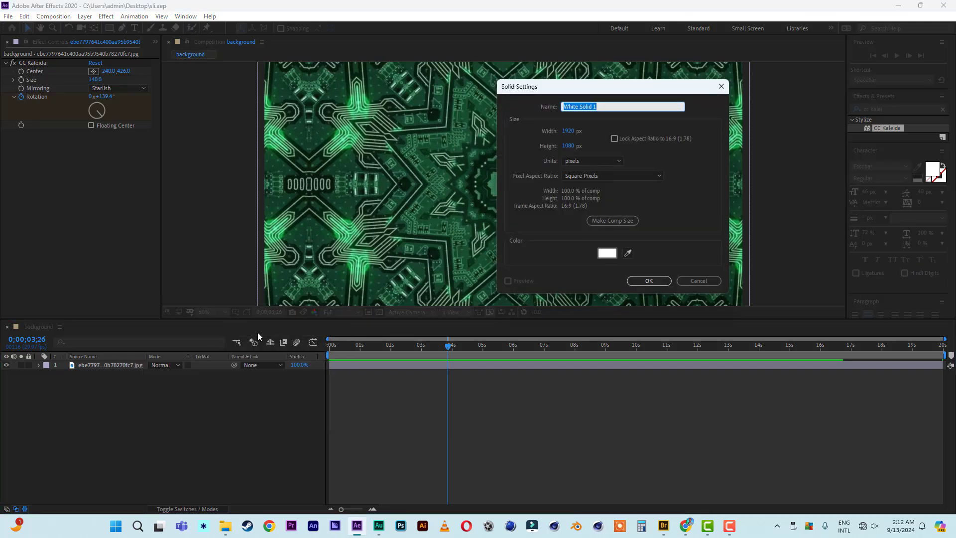
click(649, 281)
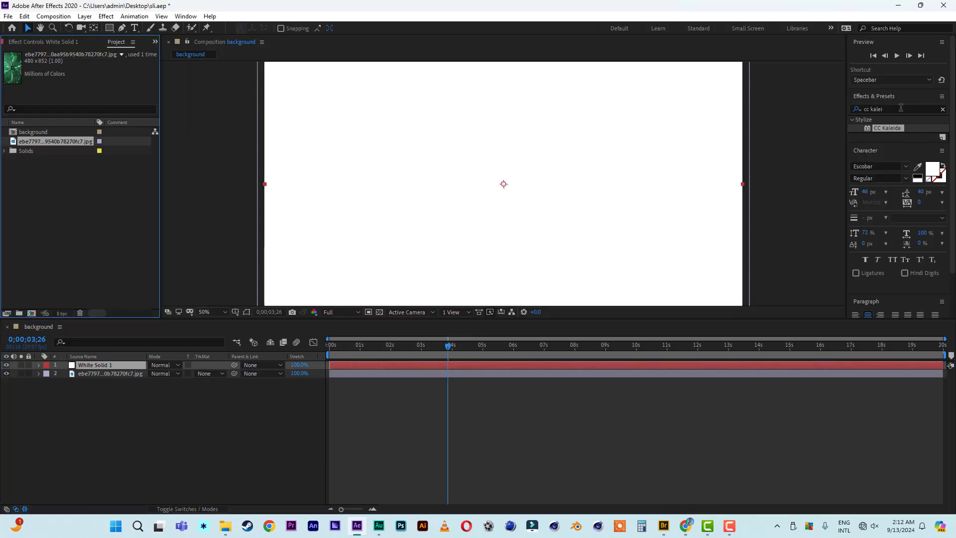
Apply Fractal Noise to the white solid and set an Evolution keyframe at frame 0.
drag(900, 108, 817, 108)
key(BackSpace)
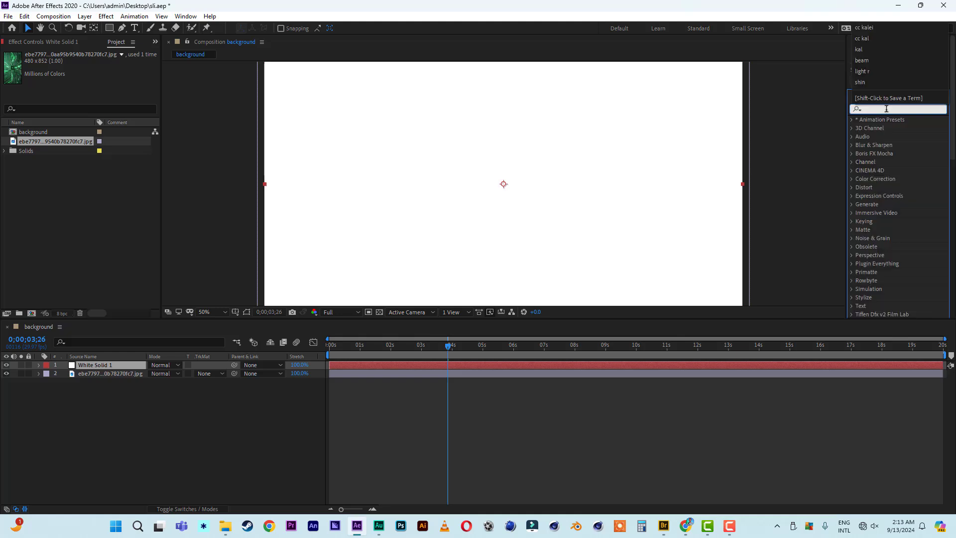
text(fracta)
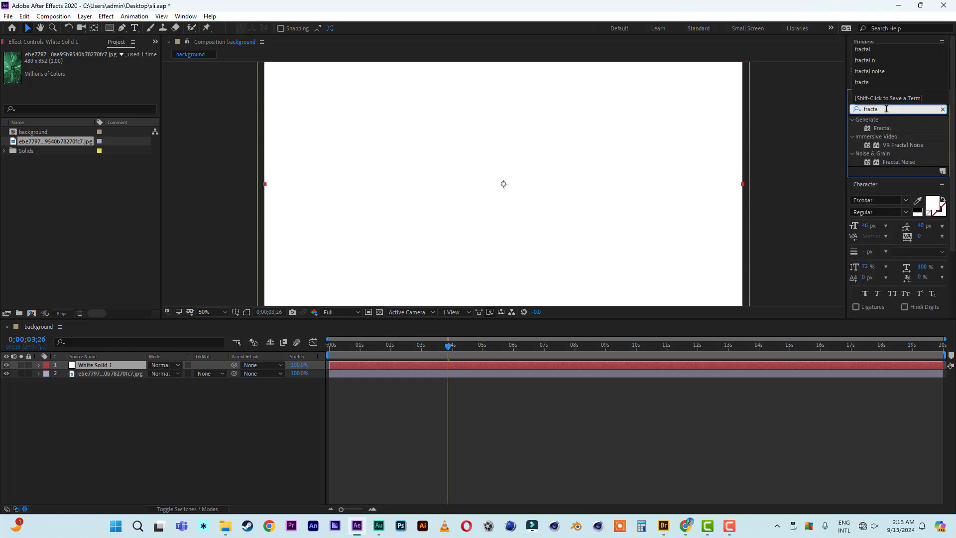
text(l nois)
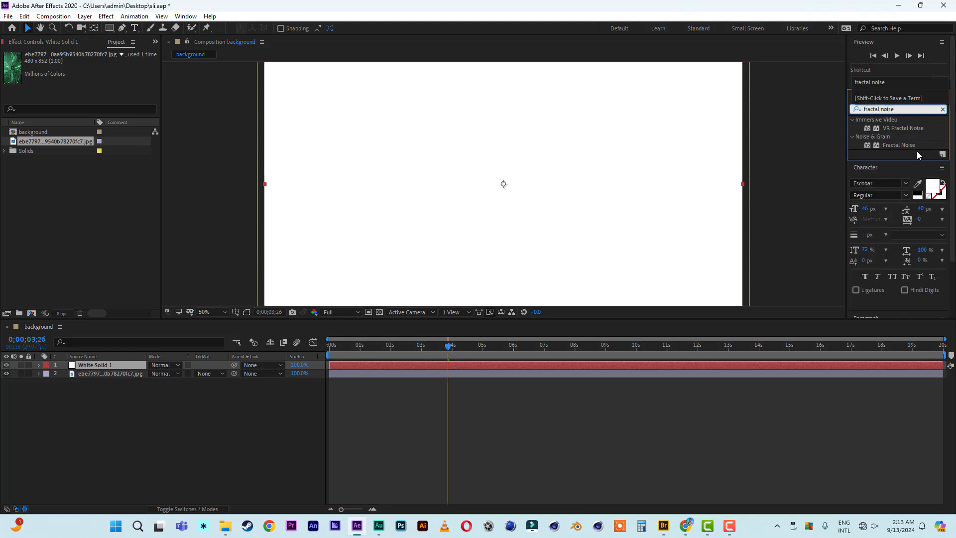
text(e)
click(904, 144)
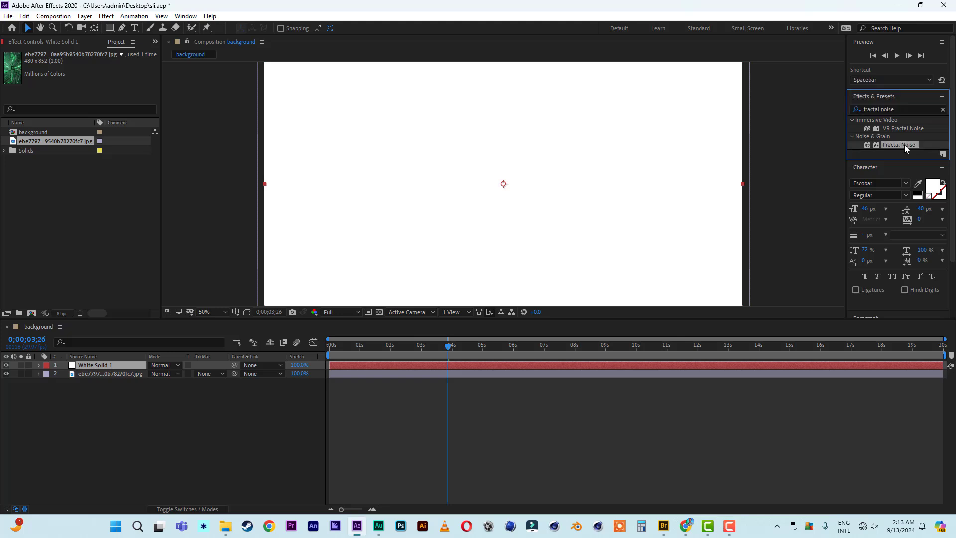
double_click(904, 145)
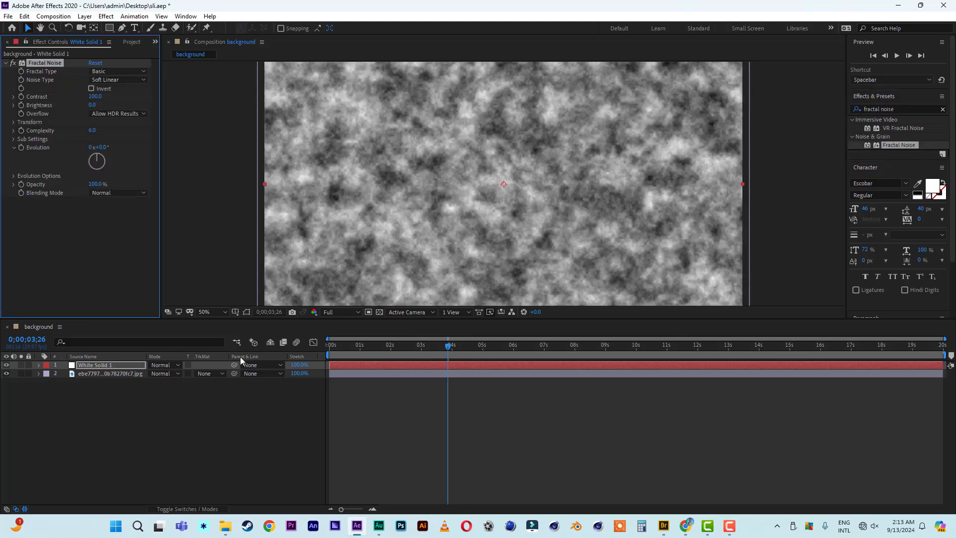
click(321, 355)
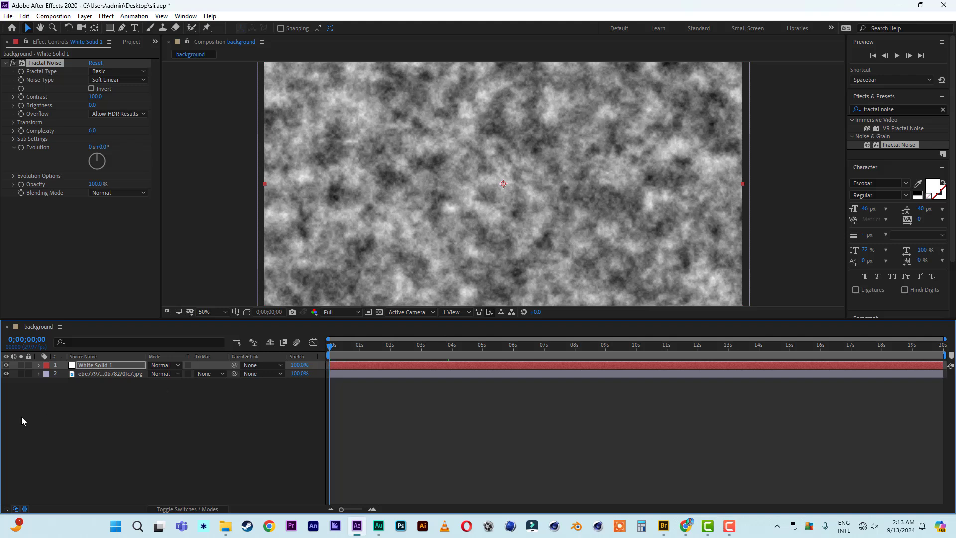
click(21, 148)
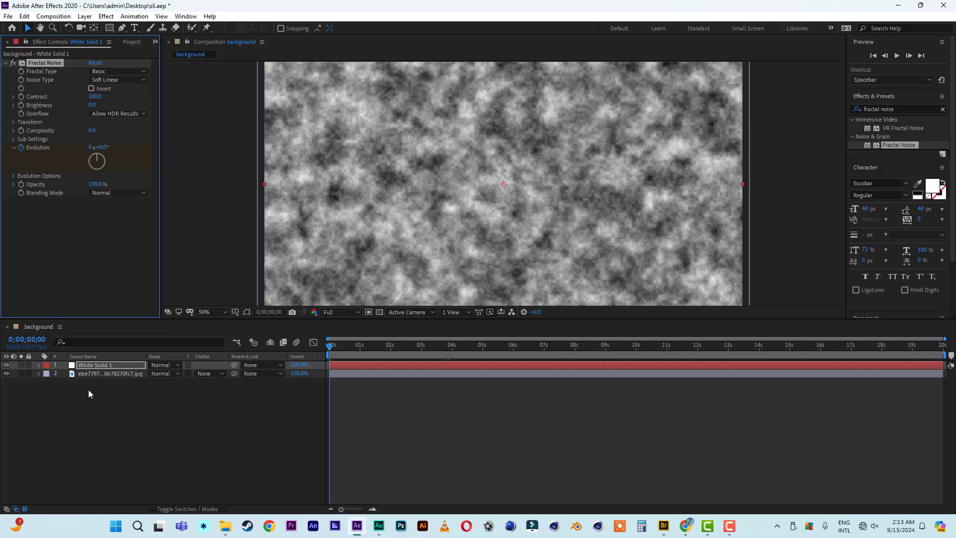
Set the Fractal Noise Evolution end keyframe to 10 revolutions at the comp's last frame.
key(e)
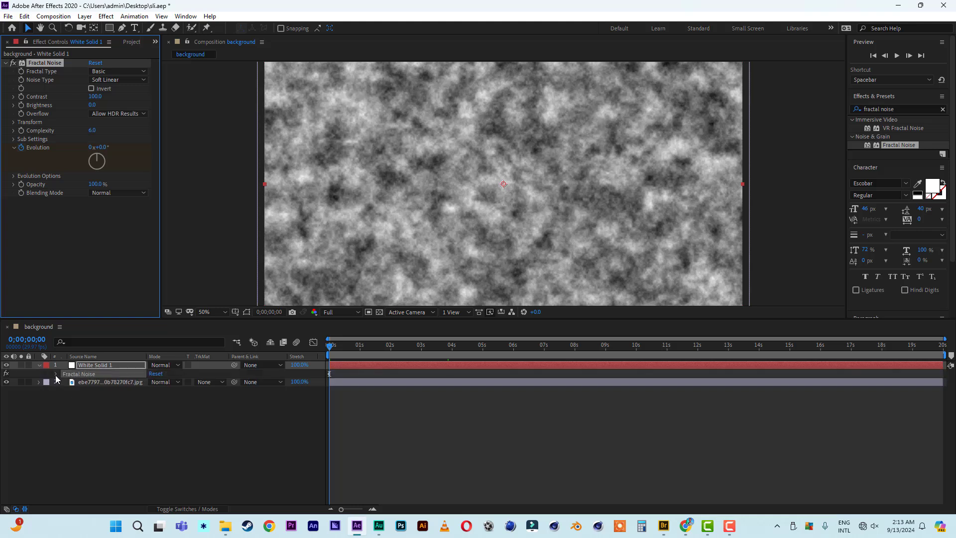
click(56, 374)
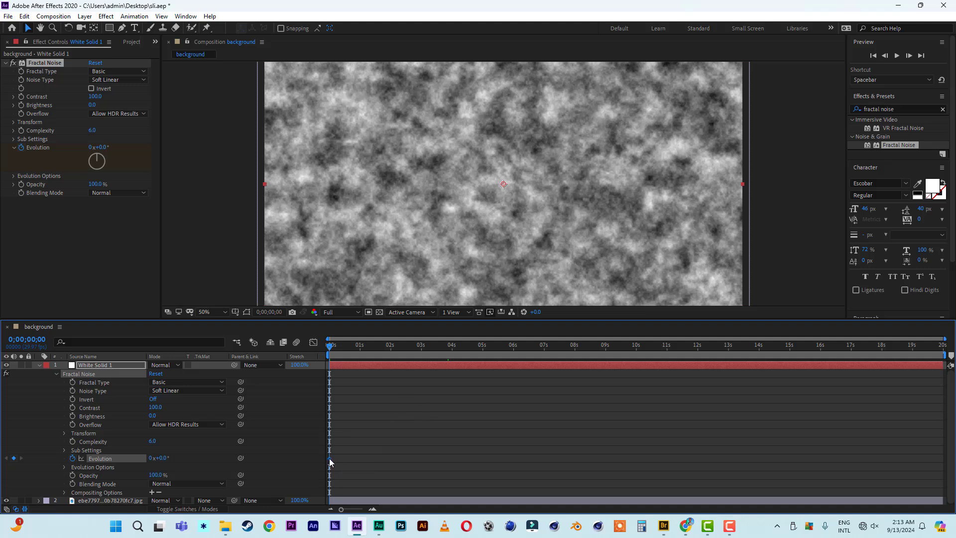
drag(332, 349, 943, 346)
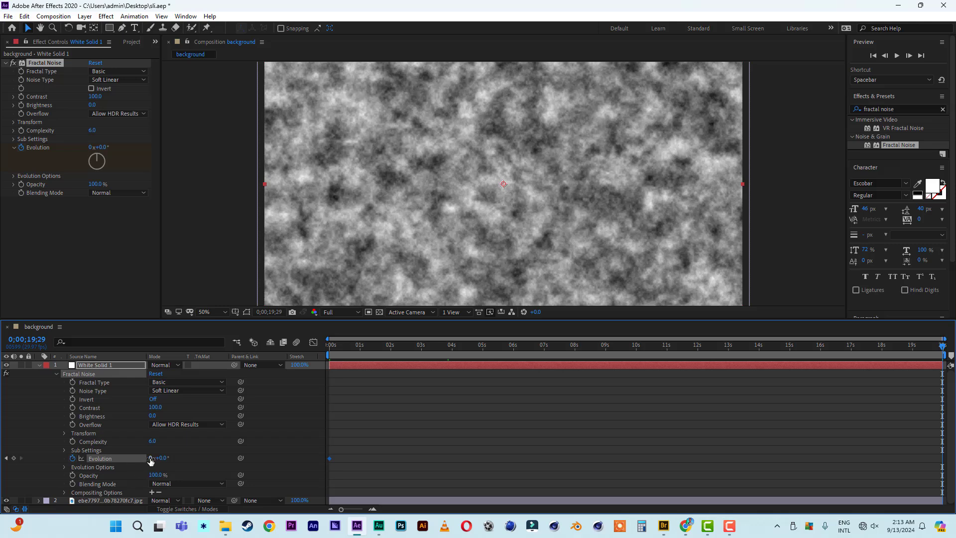
click(150, 458)
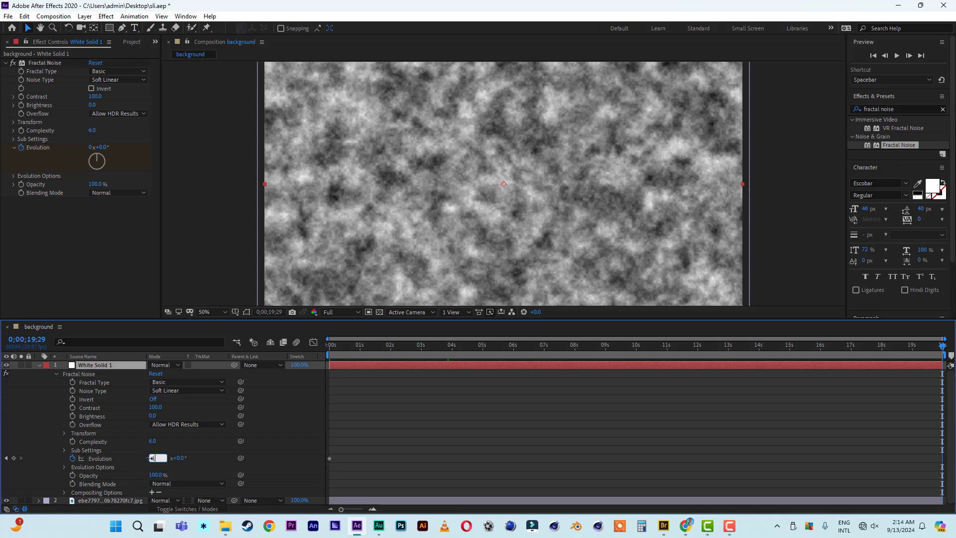
text(10)
key(Return)
Preview the animated noise from the first frame.
key(Home)
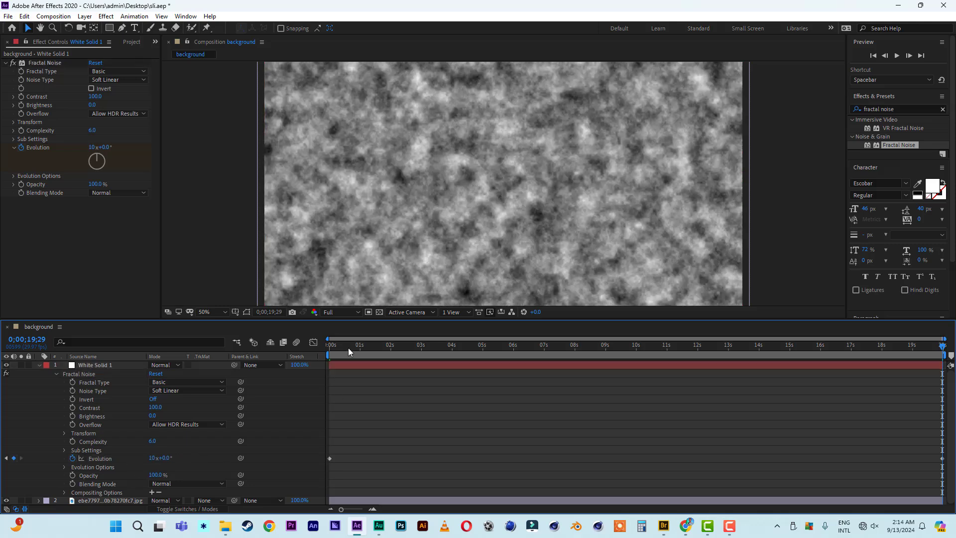
key(space)
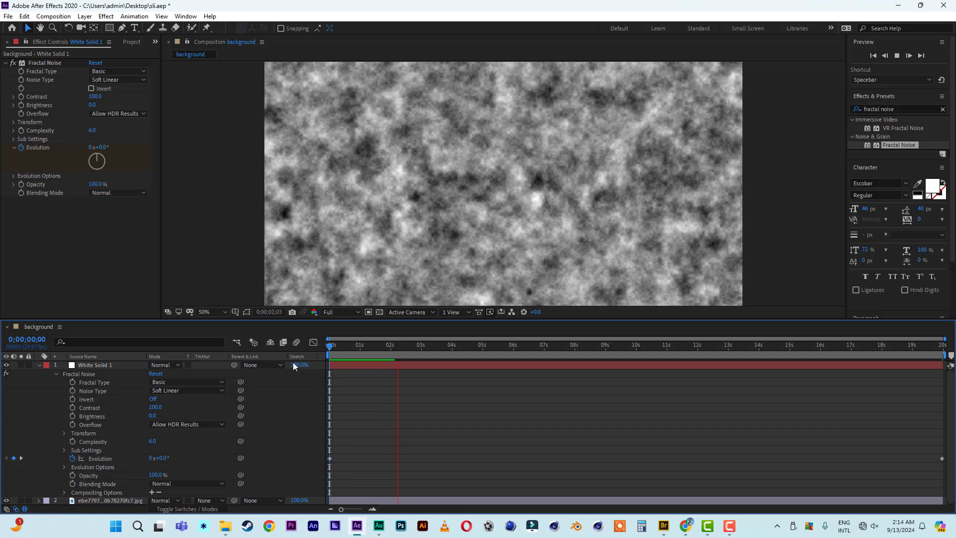
key(space)
With White Solid 1 selected, search Effects & Presets for 'cc light r'.
click(39, 365)
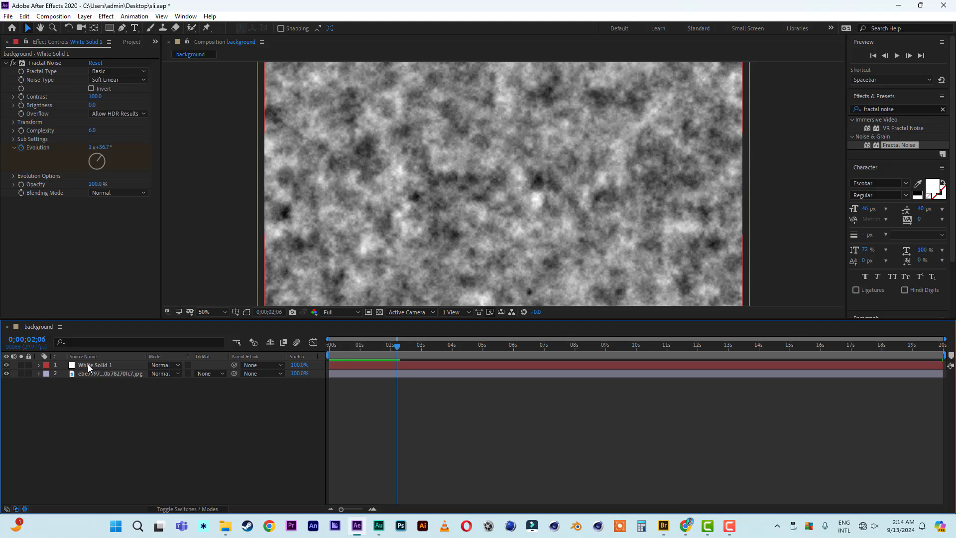
click(393, 365)
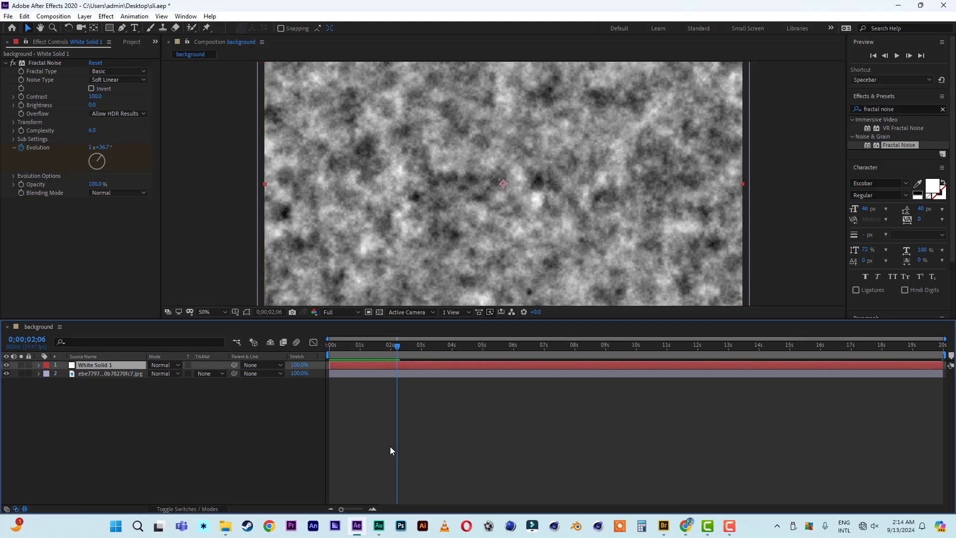
click(891, 110)
key(ctrl+a)
text(cc ligh)
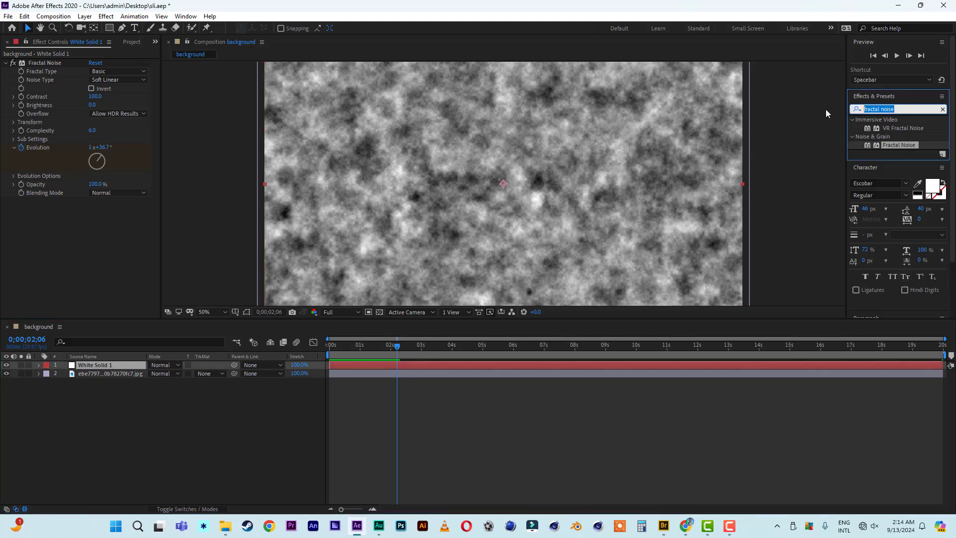
text(t r)
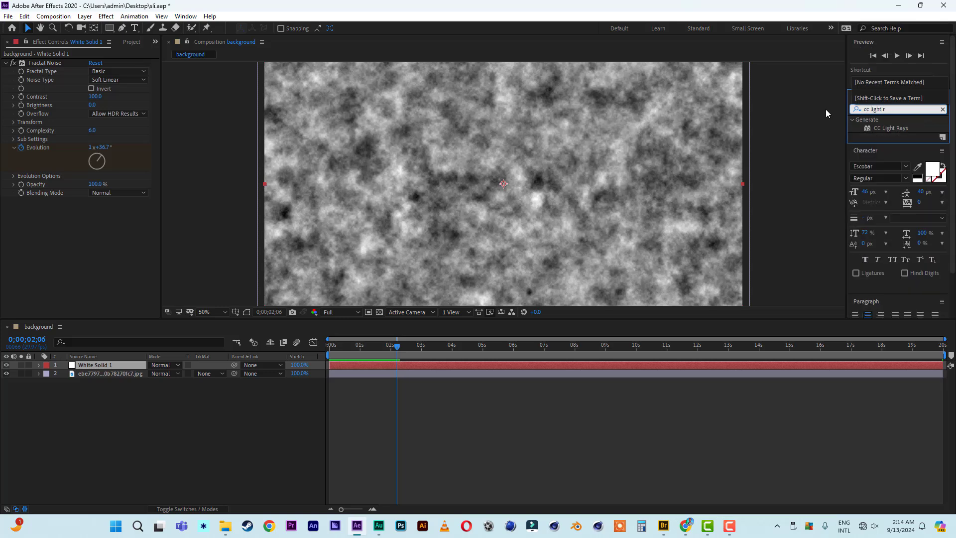
Apply CC Light Rays, recentre it, set Transfer Mode to None and Radius to 302.
double_click(892, 128)
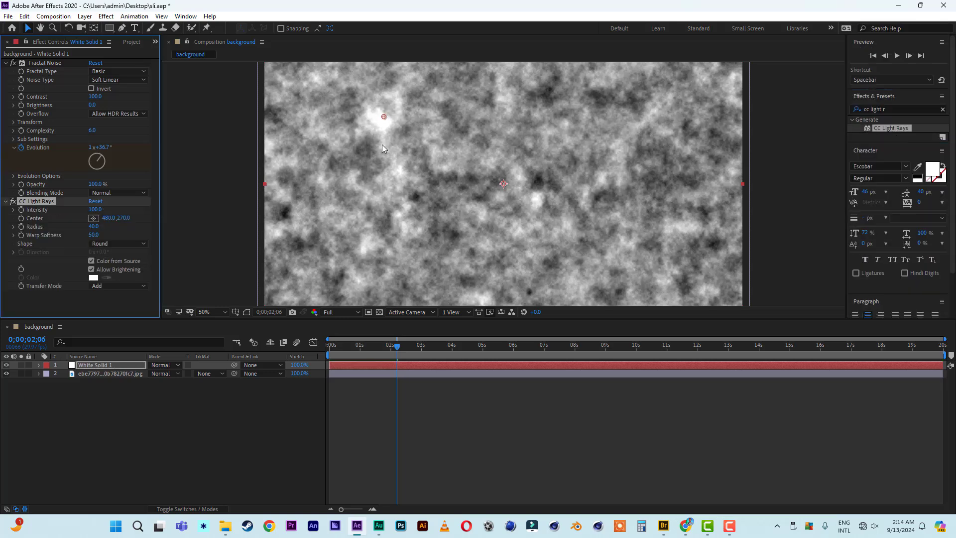
mouse_move(384, 117)
mouse_down()
mouse_move(355, 127)
mouse_move(504, 185)
mouse_up()
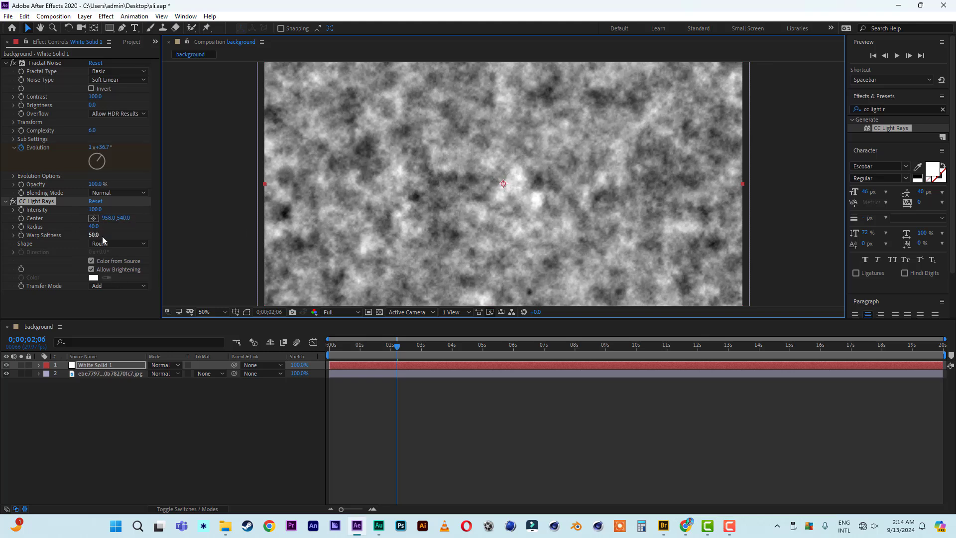
click(108, 286)
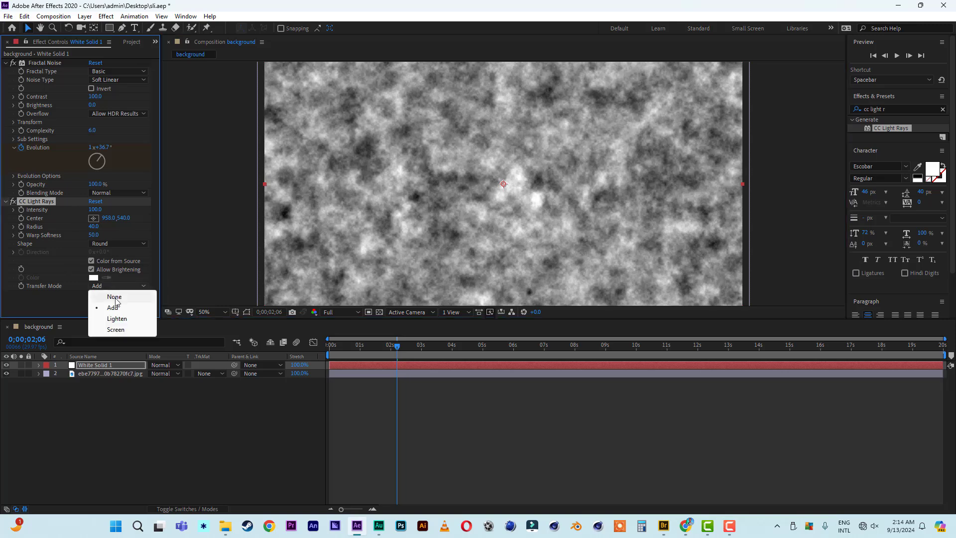
click(115, 298)
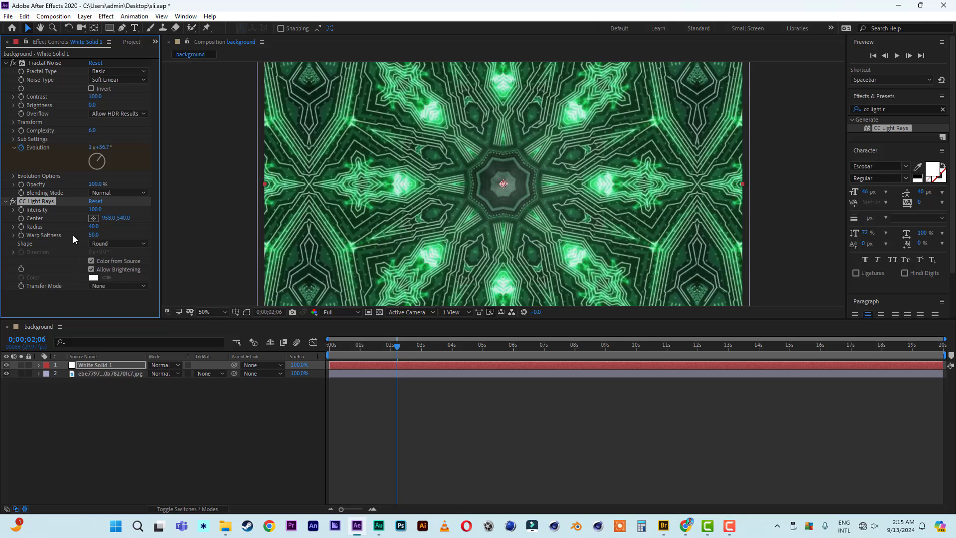
drag(96, 227, 226, 228)
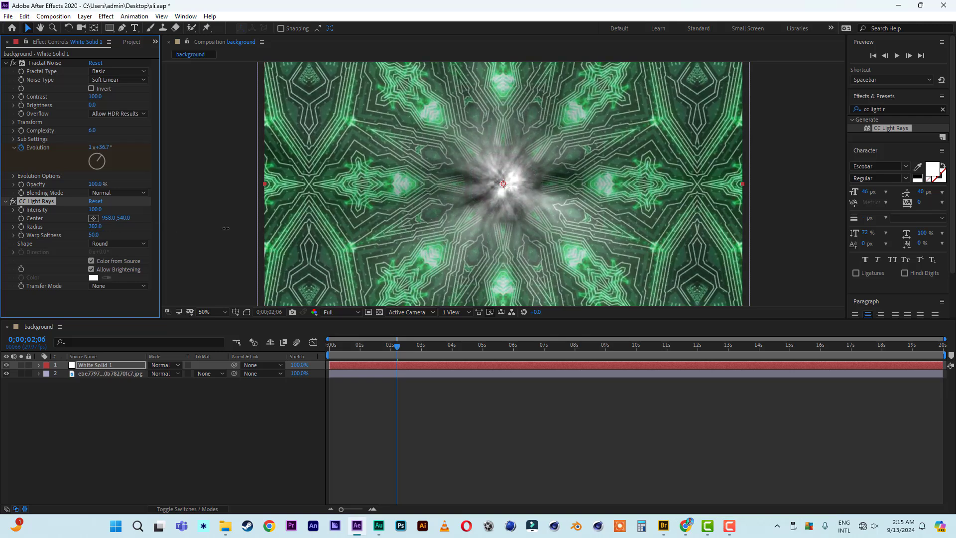
drag(377, 346, 301, 351)
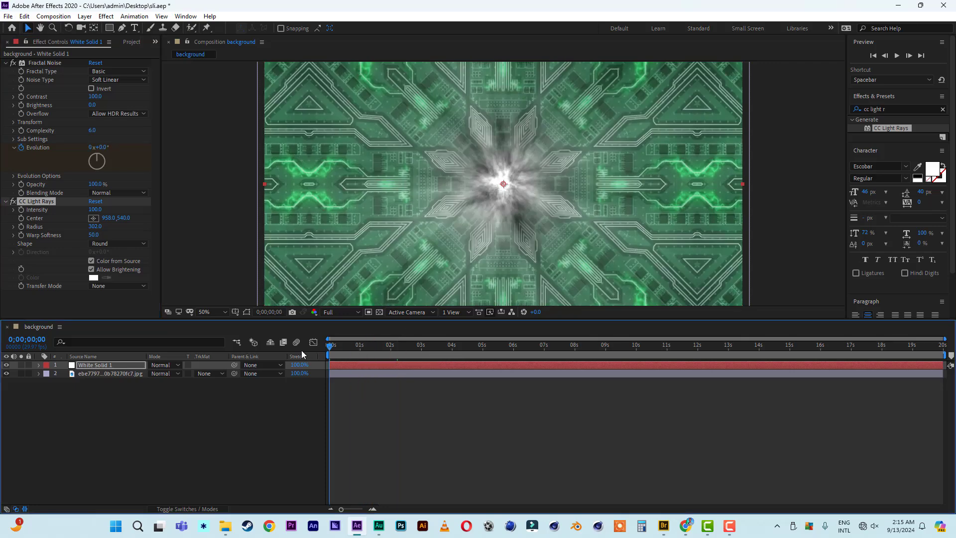
Preview, then change the last-frame Evolution keyframe from 10 to 15 revolutions.
key(space)
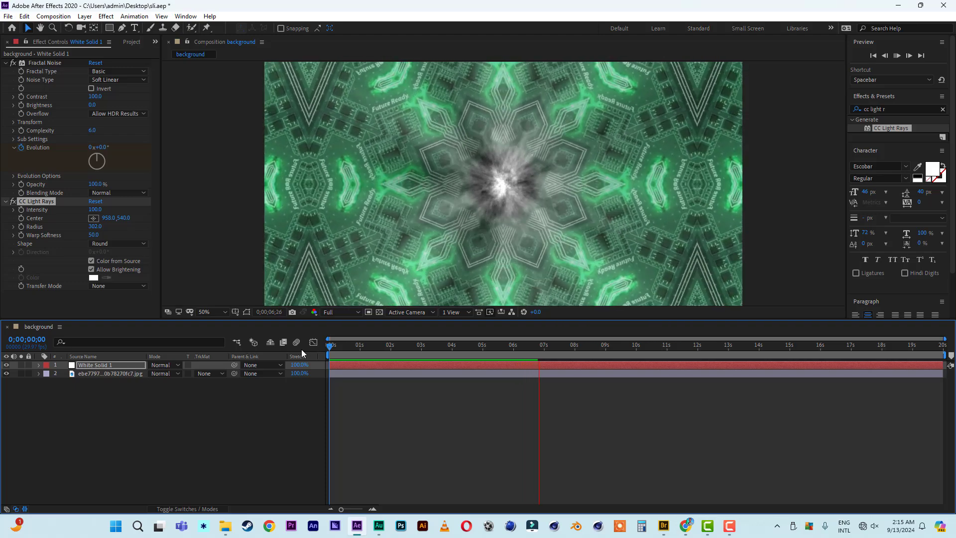
key(space)
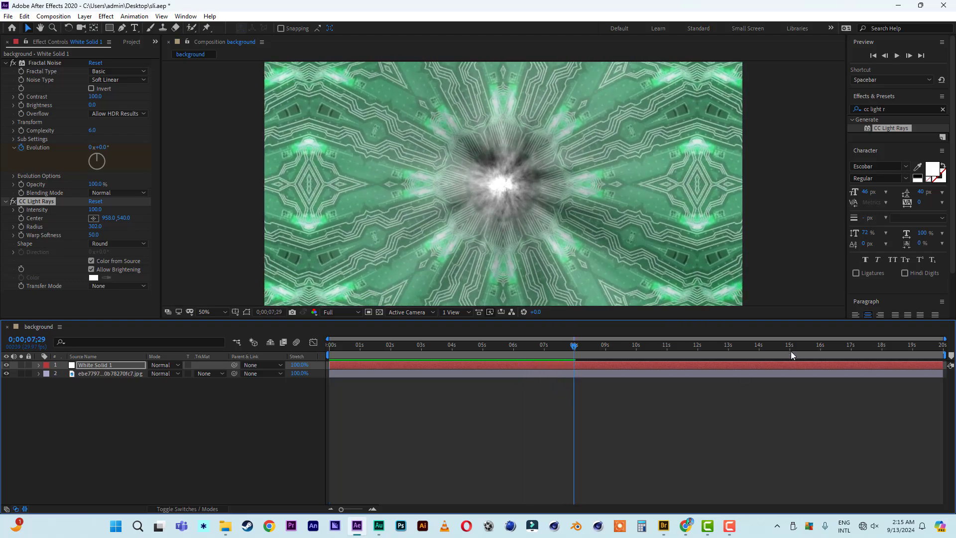
drag(791, 353, 942, 344)
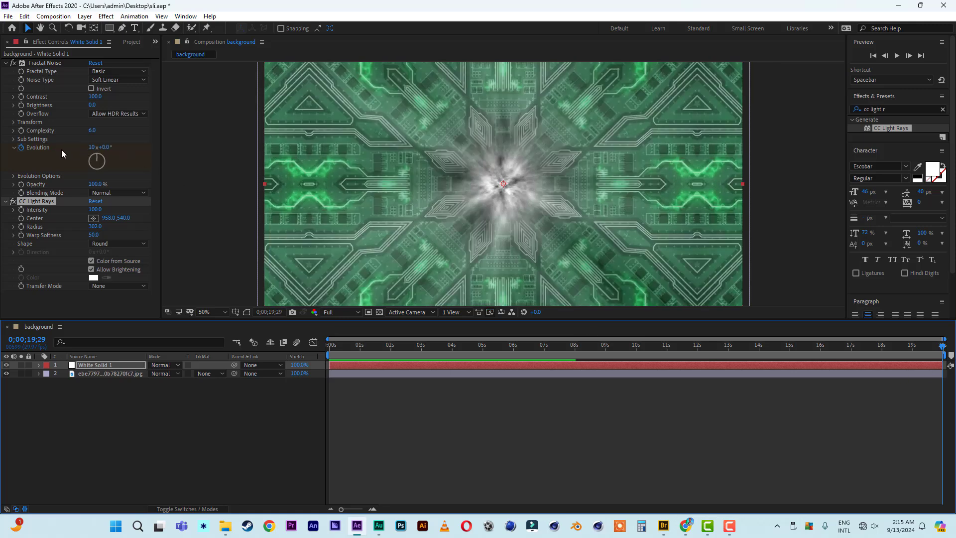
click(92, 147)
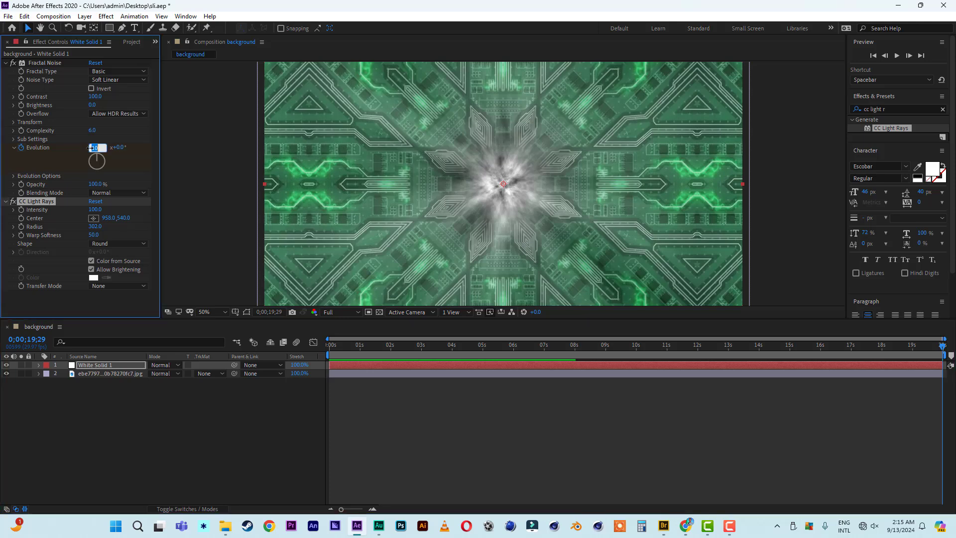
text(1)
click(132, 155)
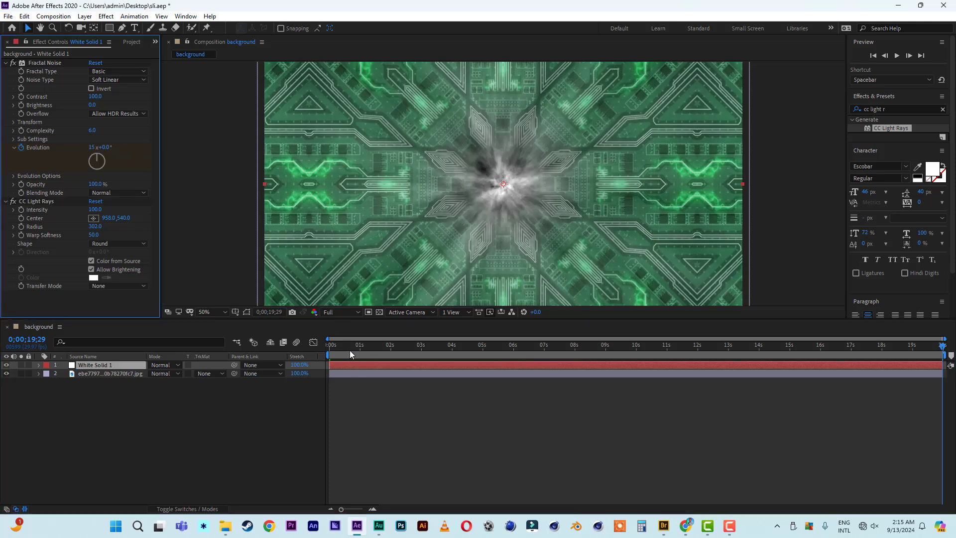
Preview the faster-churning kaleidoscope from the first frame.
drag(349, 350, 276, 350)
key(space)
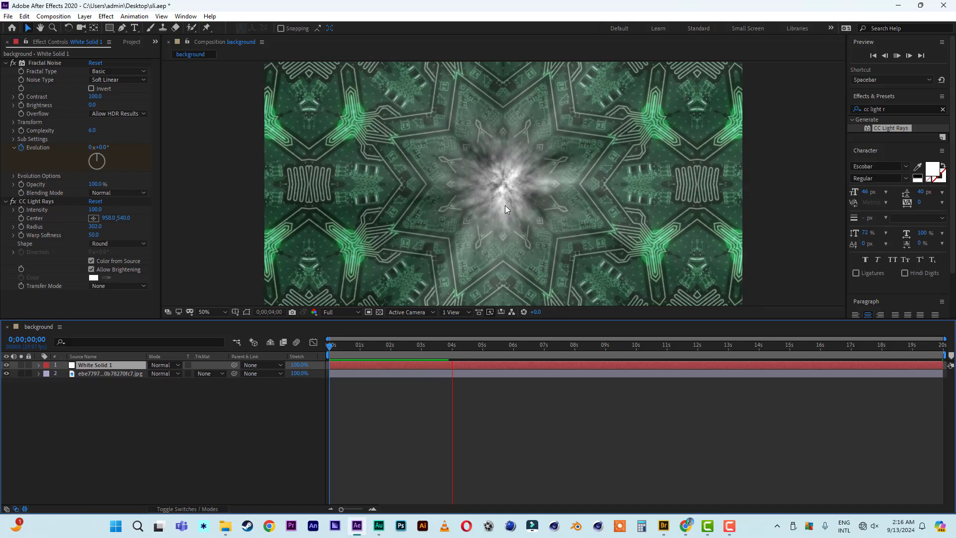
key(space)
drag(398, 350, 329, 348)
Add a new adjustment layer to the background comp.
right_click(101, 423)
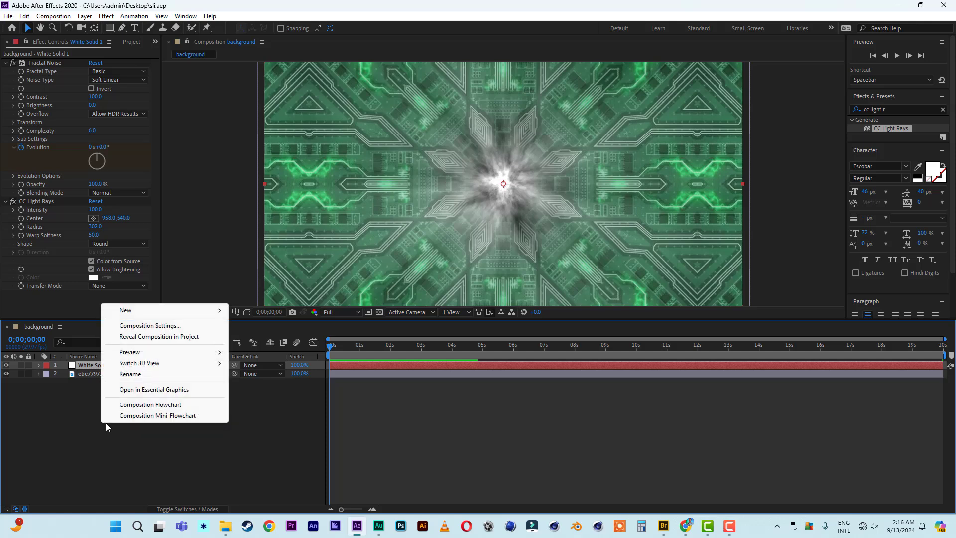
mouse_move(140, 312)
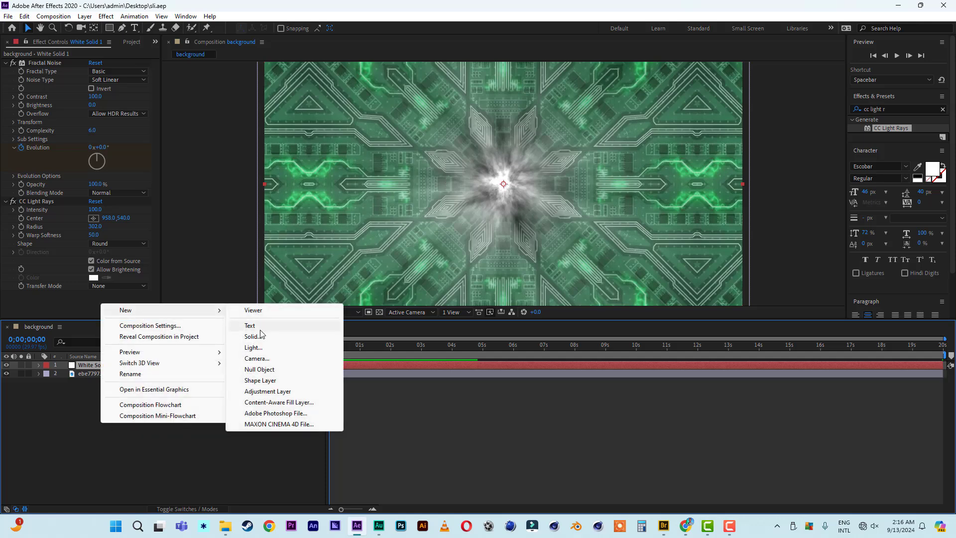
click(256, 393)
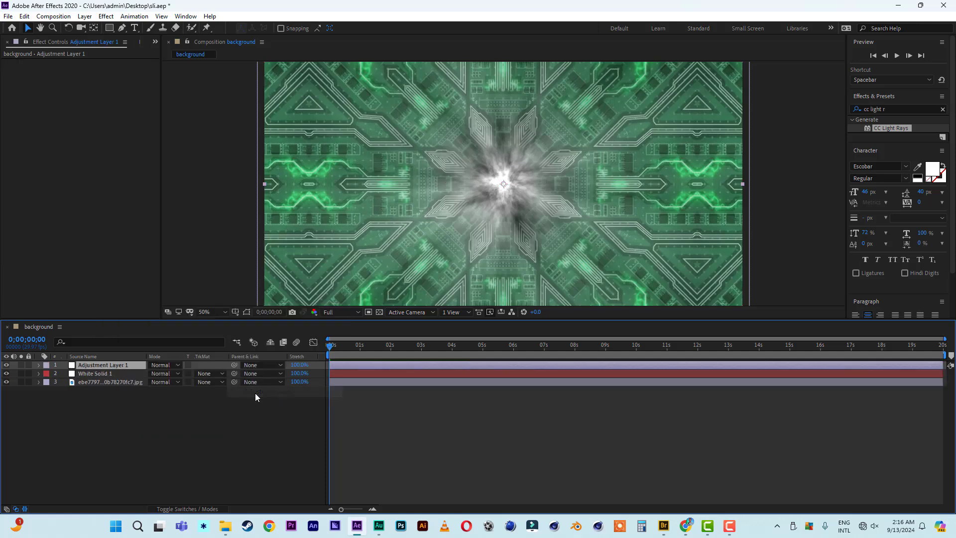
Apply 4-Color Gradient to the adjustment layer with Difference blending and preview it.
click(897, 108)
text(4)
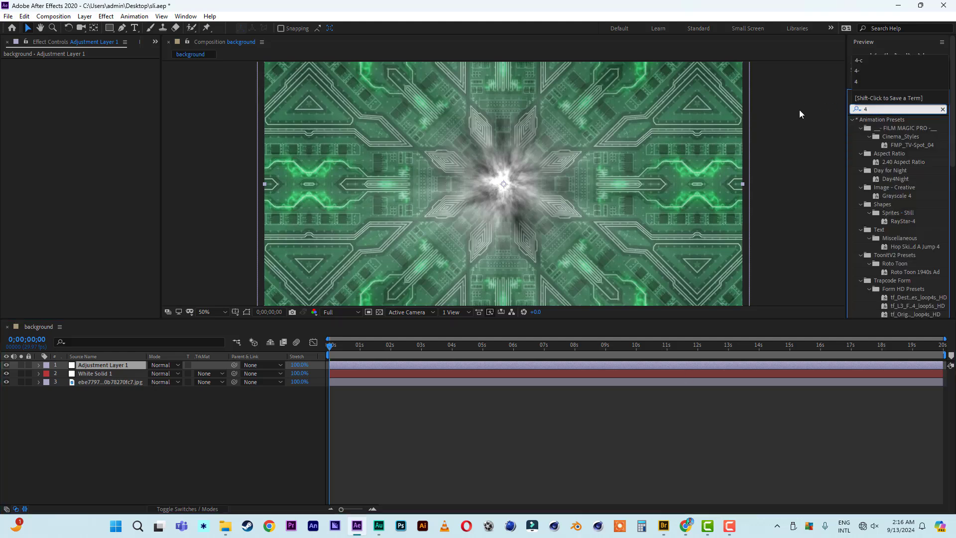
text(-colo)
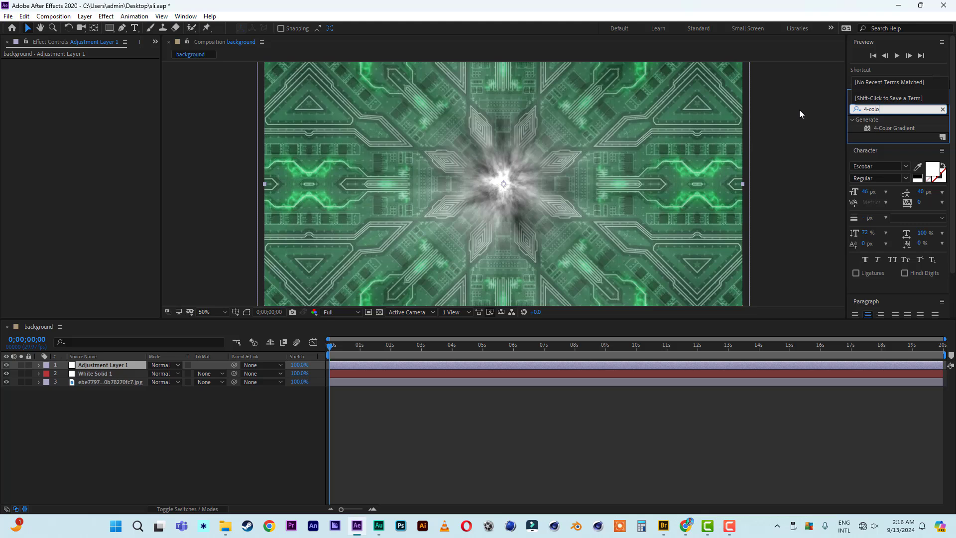
double_click(902, 128)
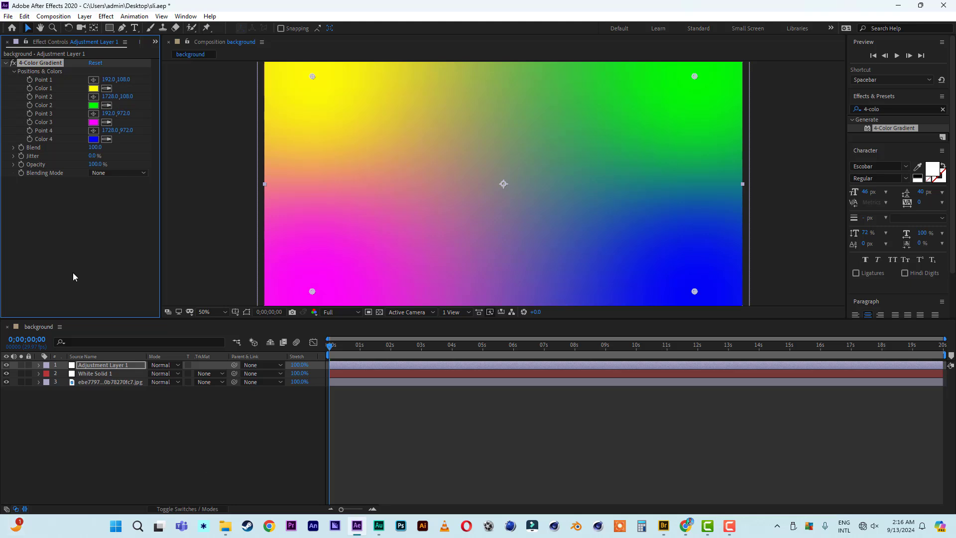
click(124, 174)
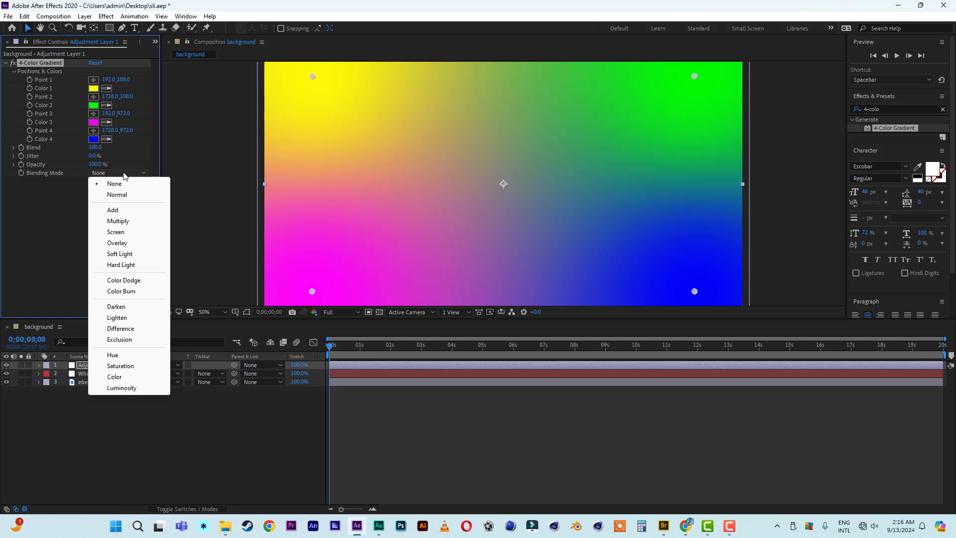
click(121, 328)
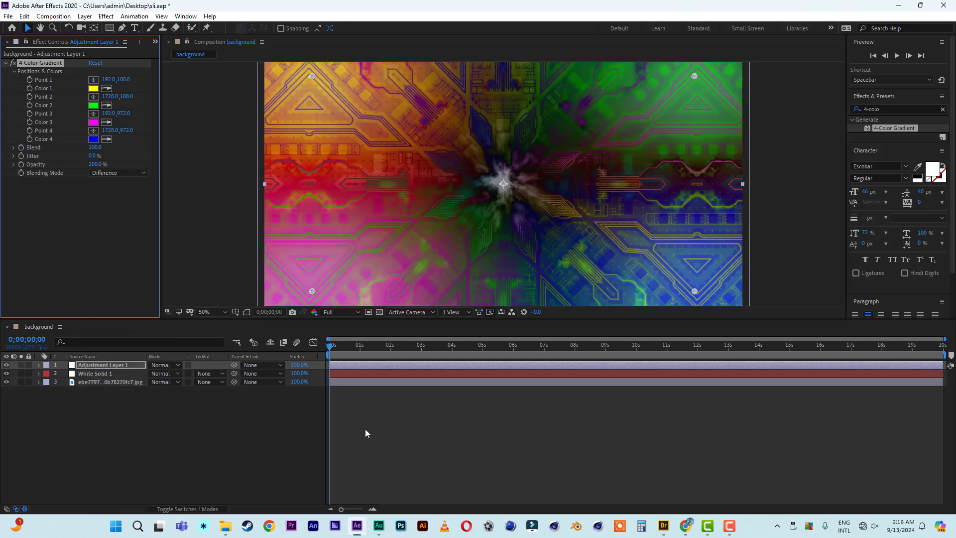
key(space)
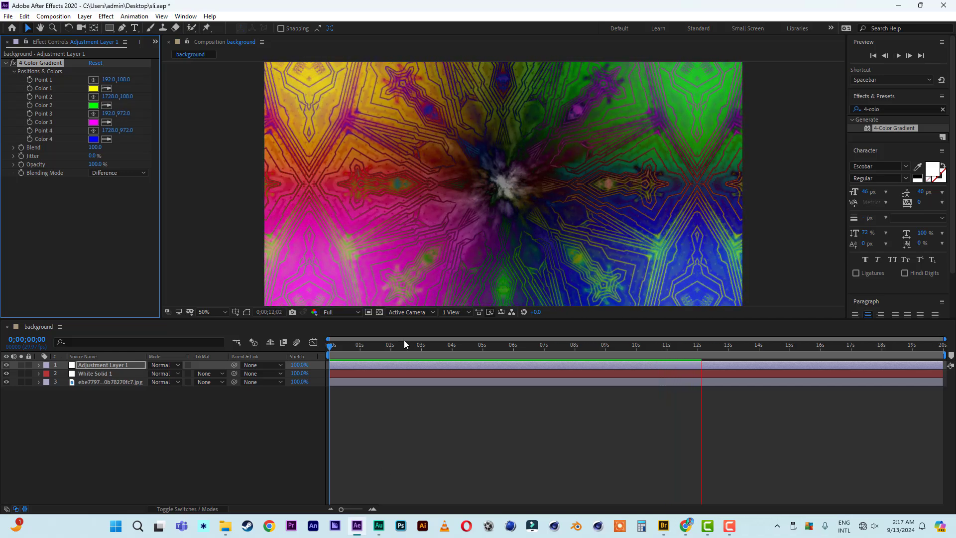
Stop the preview at 0;00;02;13 and save the project.
click(404, 345)
click(8, 16)
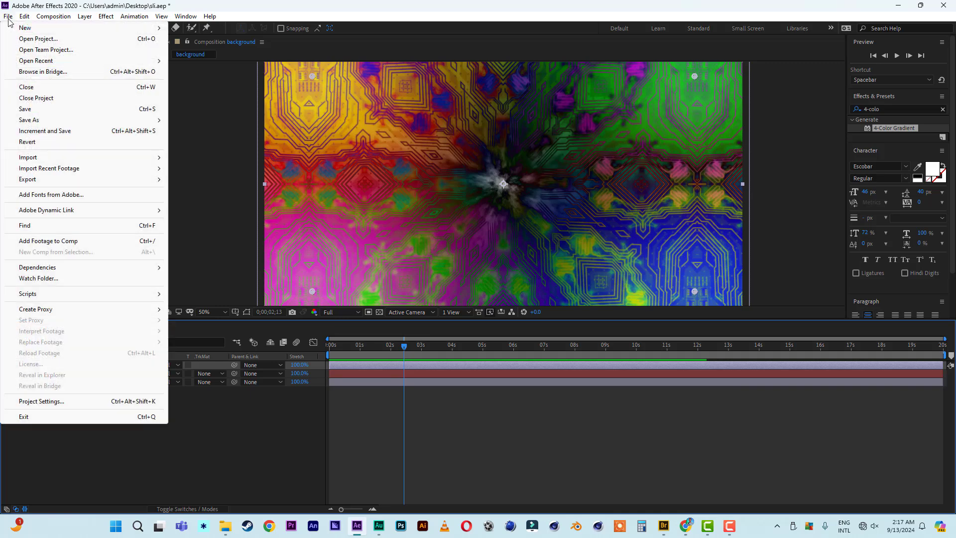
click(25, 109)
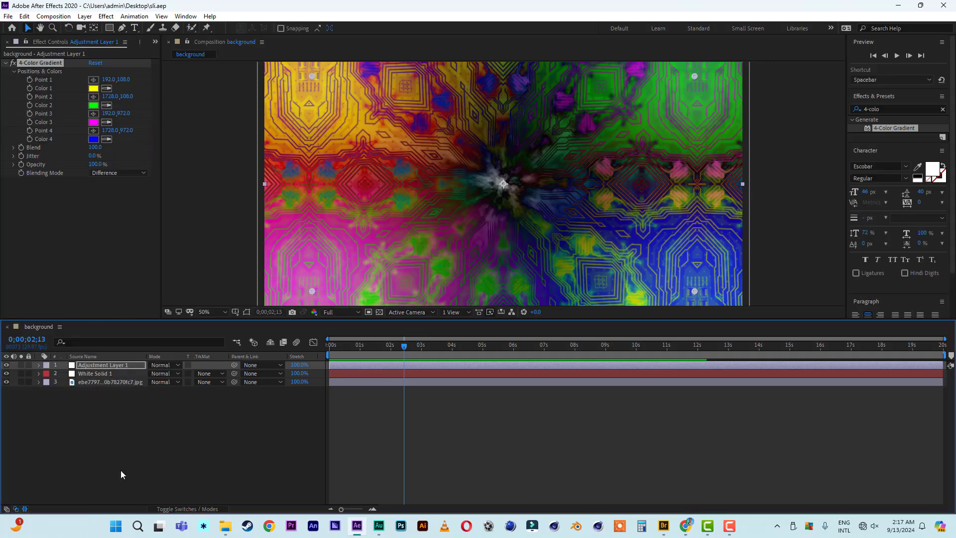
From the Project panel, create a 1920×900 composition named 'main'.
click(154, 42)
click(172, 66)
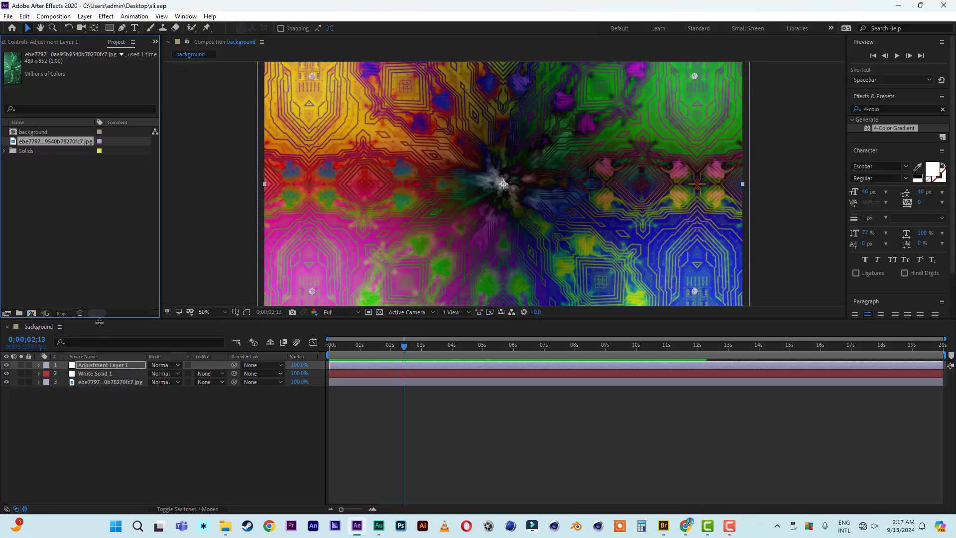
click(31, 313)
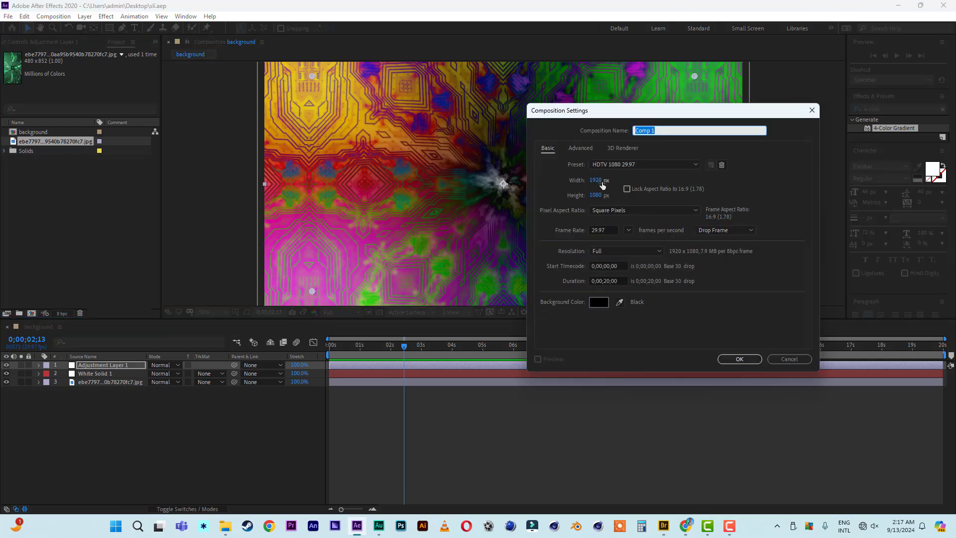
click(597, 195)
text(900)
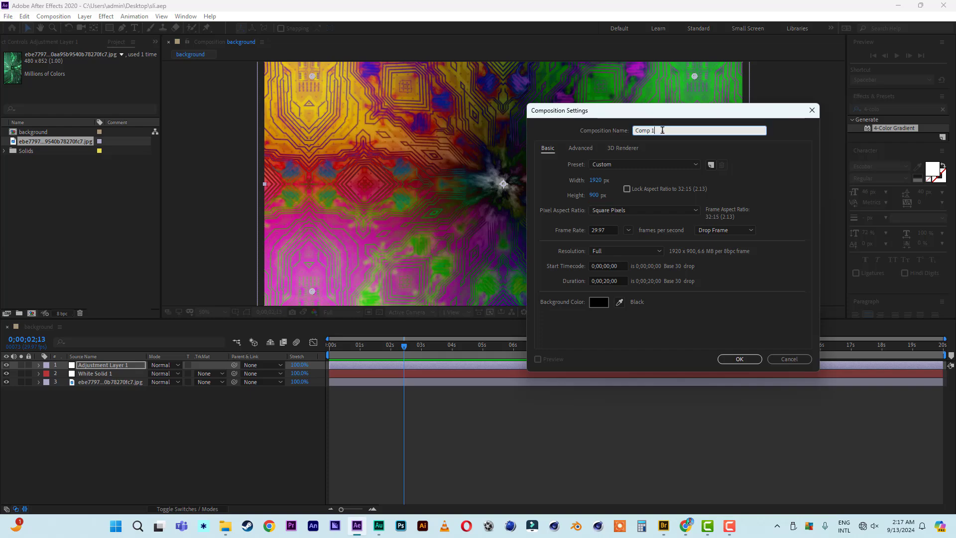
key(Return)
text(main)
click(740, 359)
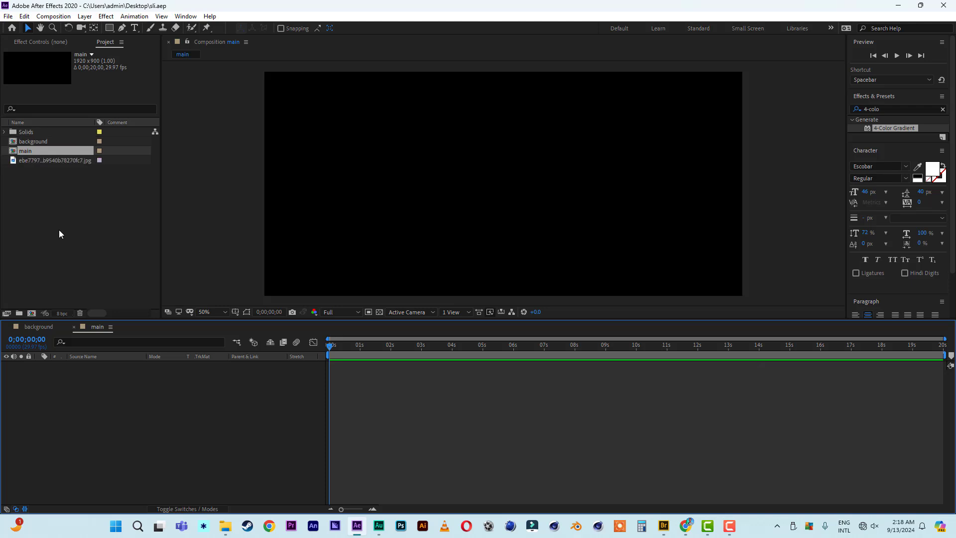
Place the background comp into main and add an ellipse mask fitting the whole layer.
drag(35, 141, 88, 438)
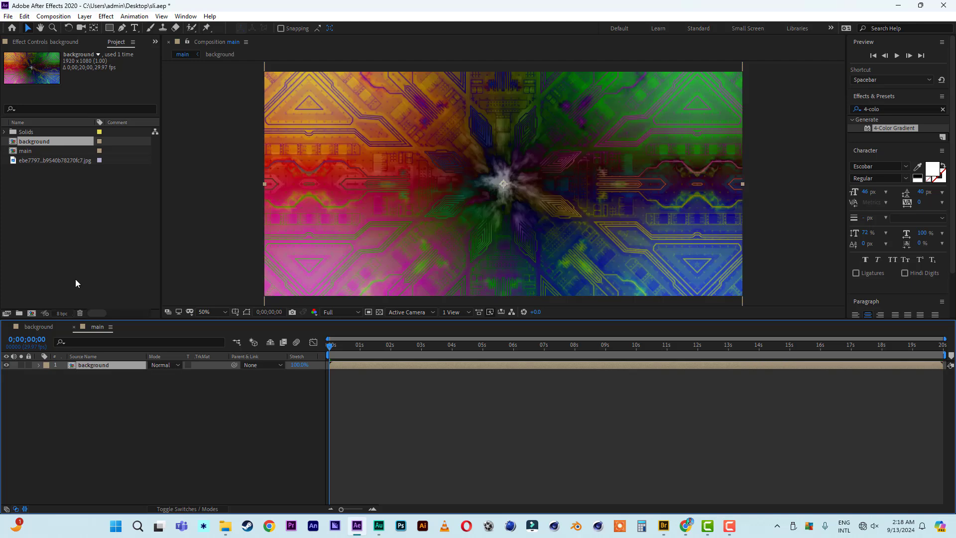
click(109, 27)
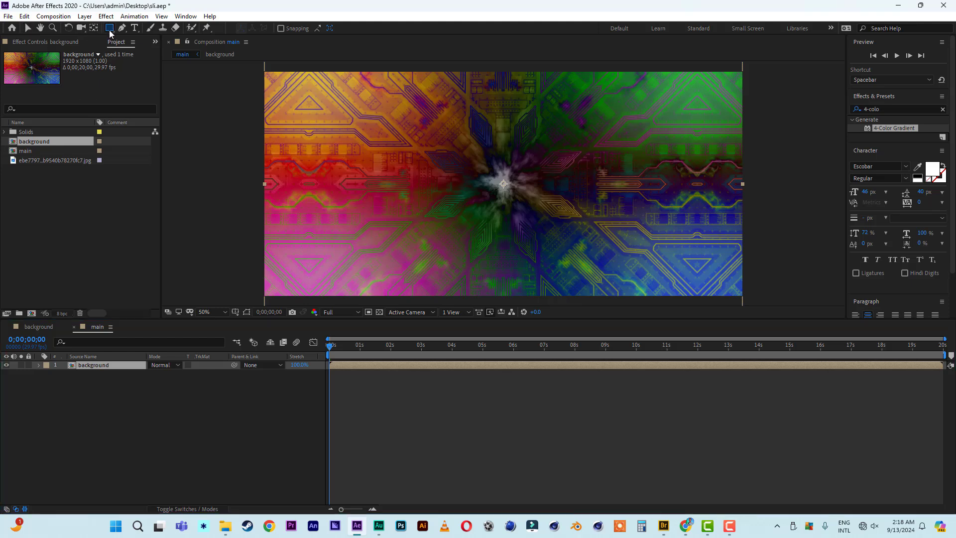
click(141, 49)
double_click(110, 29)
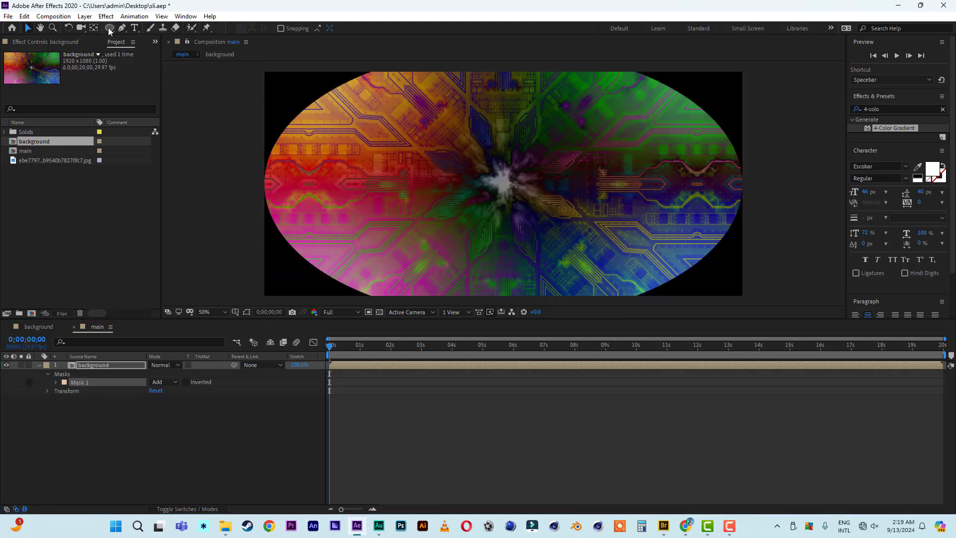
Pull Mask 1's left and right edges inward to form a central circle.
click(512, 192)
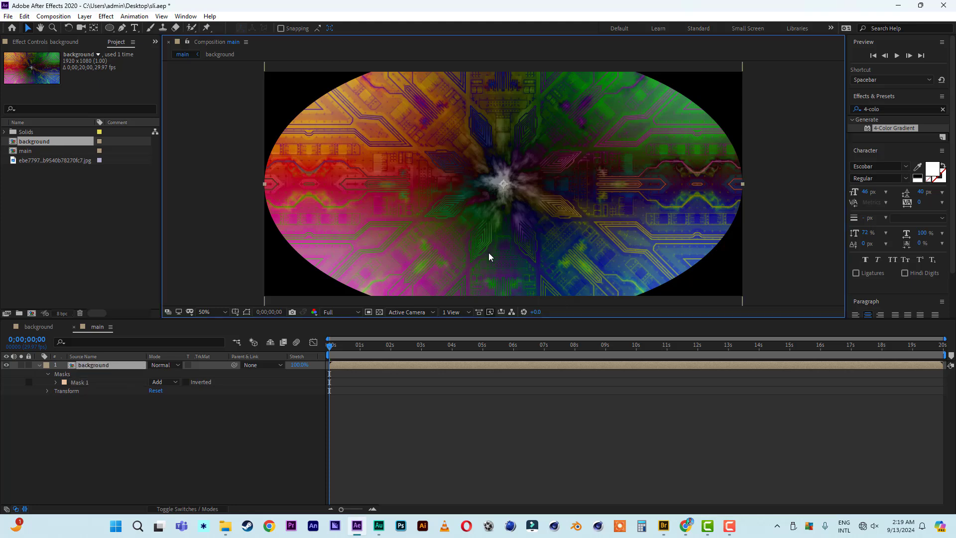
click(246, 314)
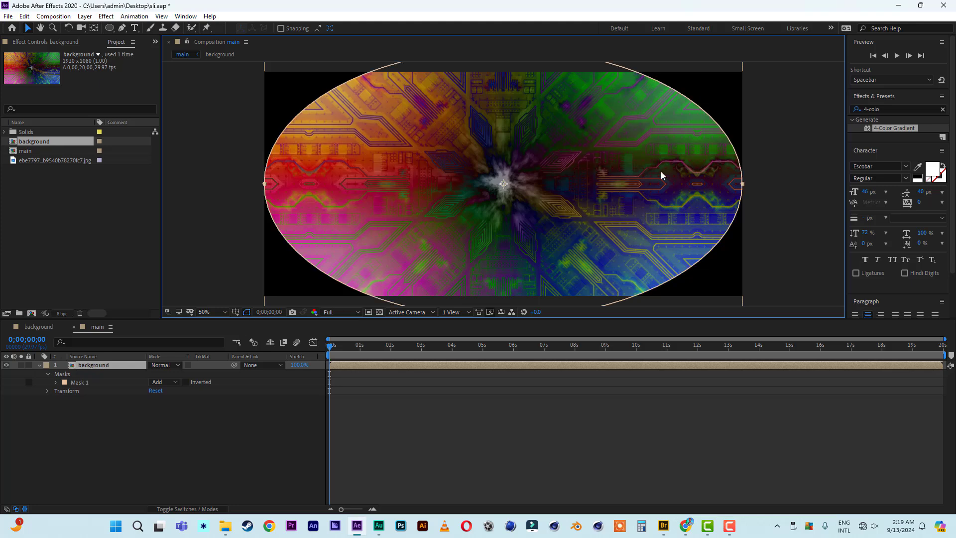
click(743, 185)
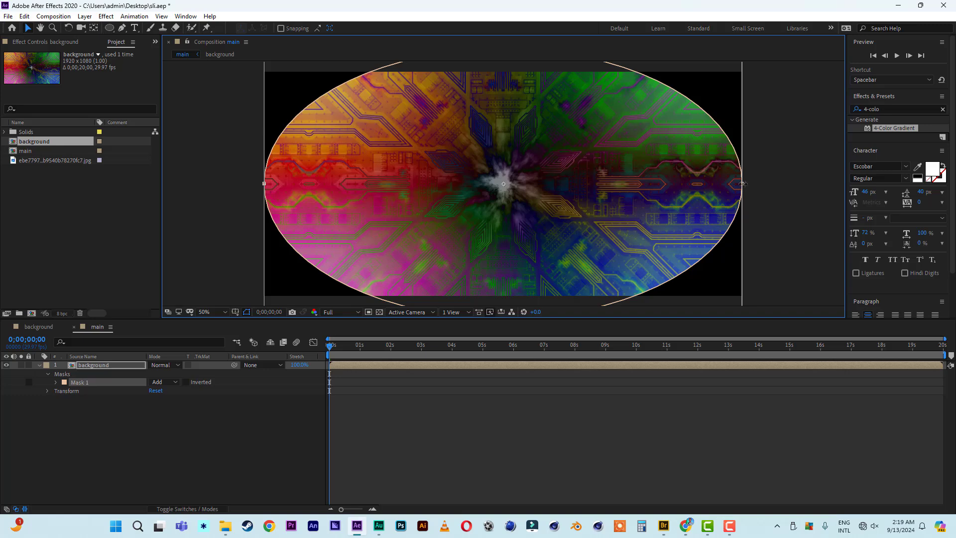
drag(742, 183, 644, 184)
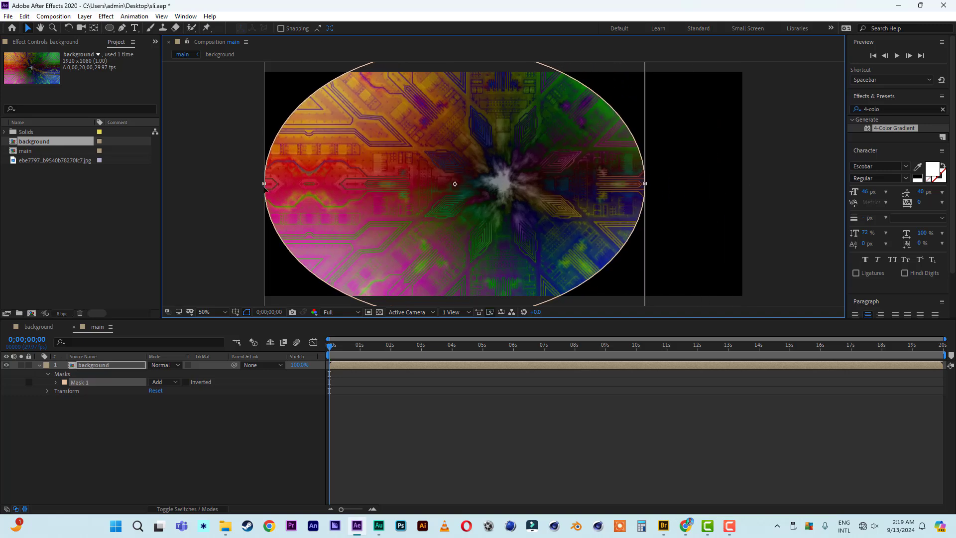
drag(263, 183, 360, 195)
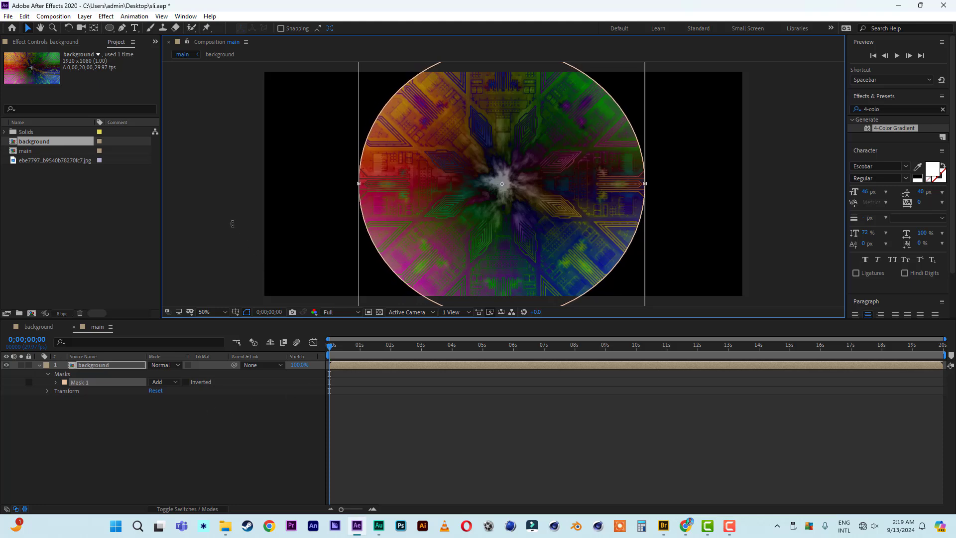
click(31, 422)
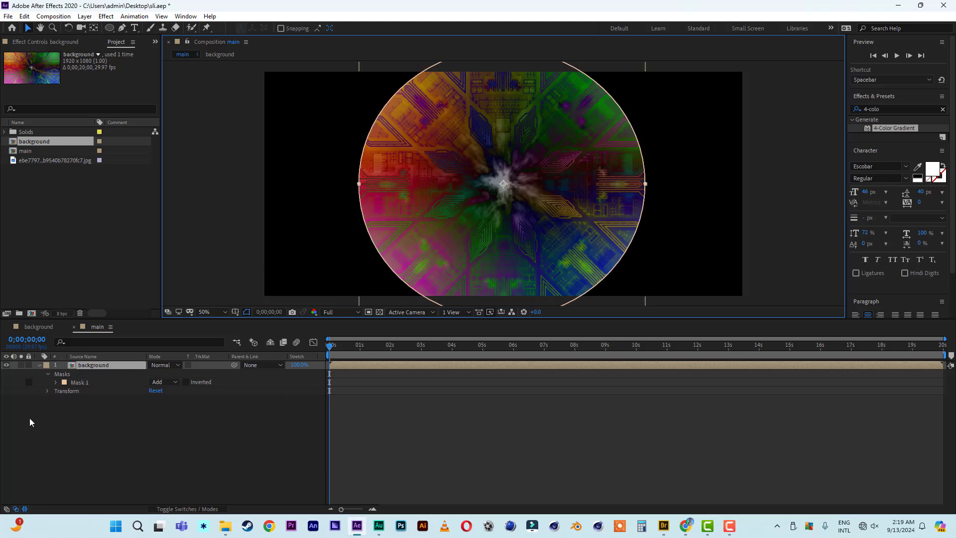
Set Mask 1's feather to 600 pixels, preview the main comp, then return to frame 0.
click(56, 382)
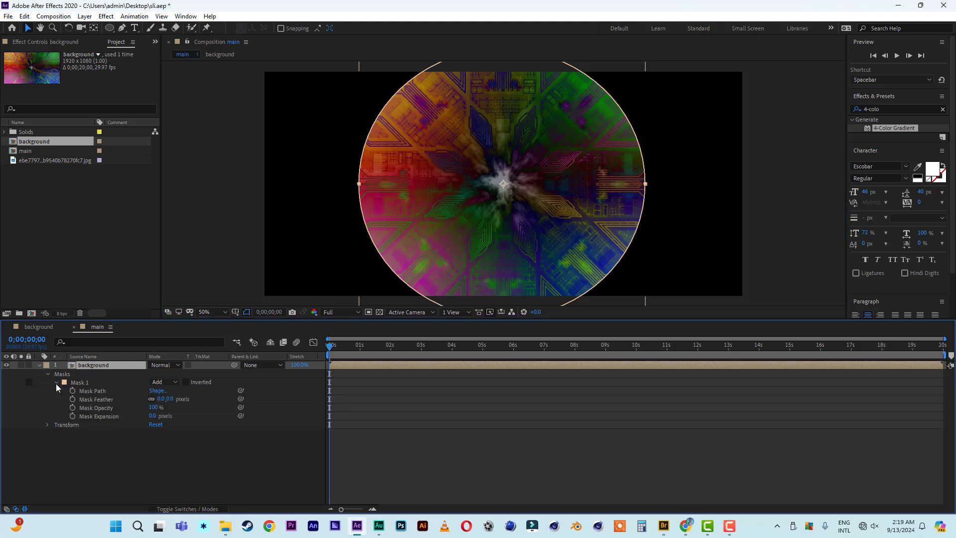
click(170, 400)
text(600)
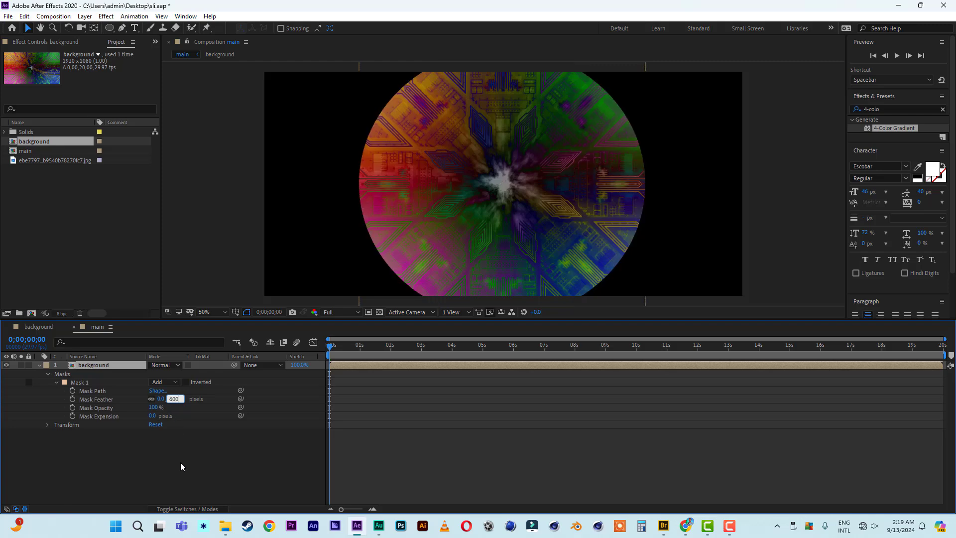
key(Return)
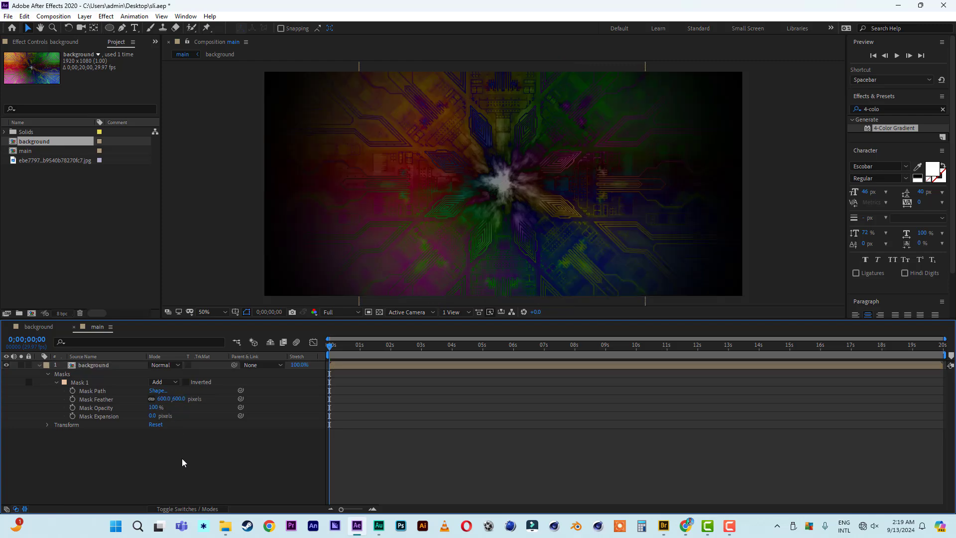
key(space)
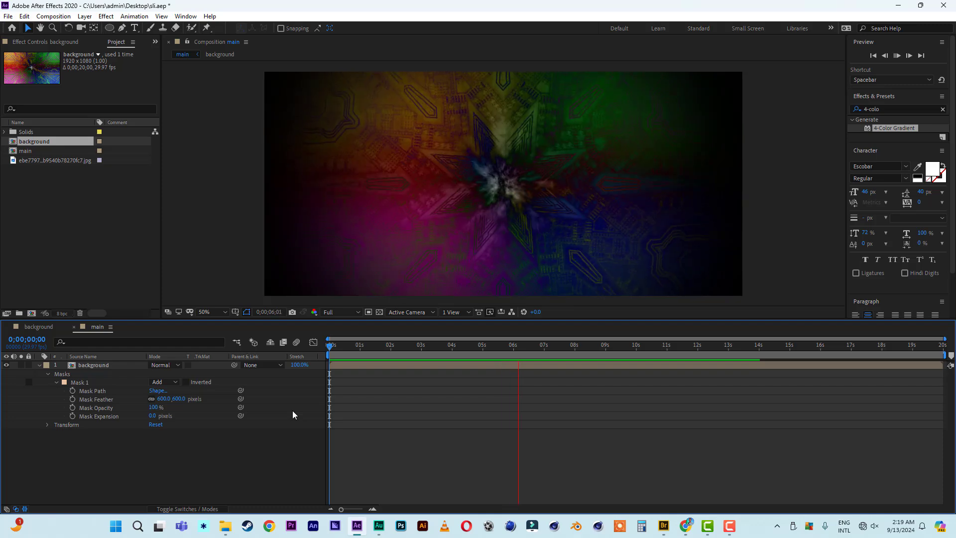
key(space)
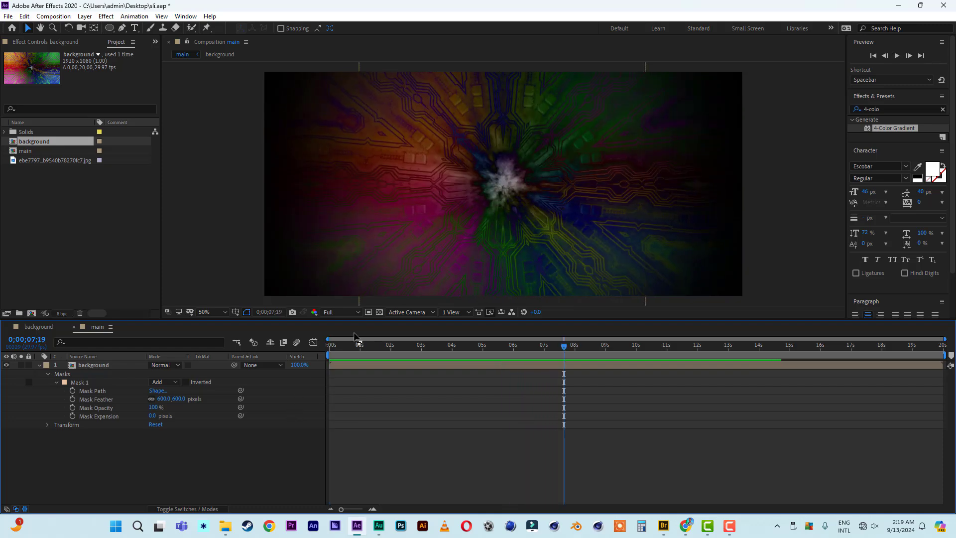
key(Home)
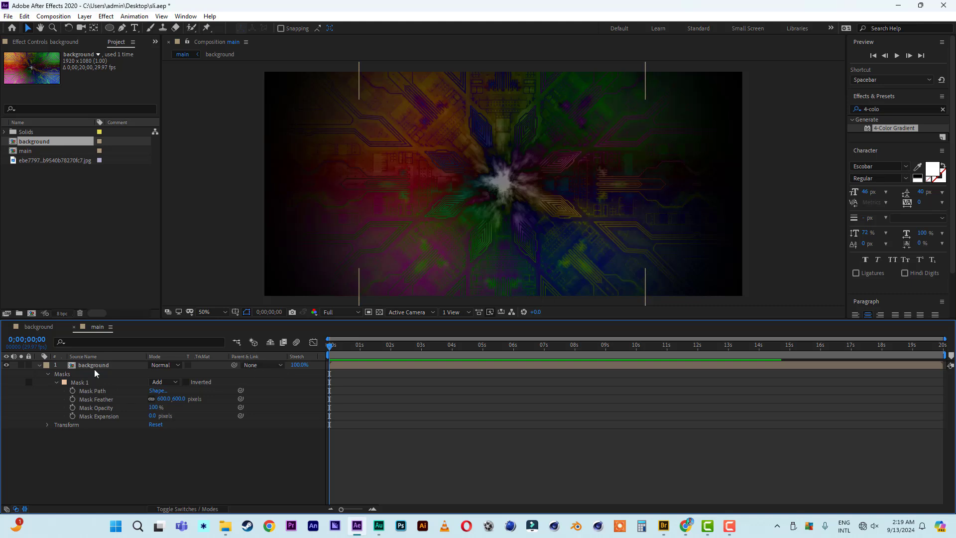
In the background comp, set the circuit image's CC Kaleida Rotation to 1 revolution at the last frame.
click(39, 327)
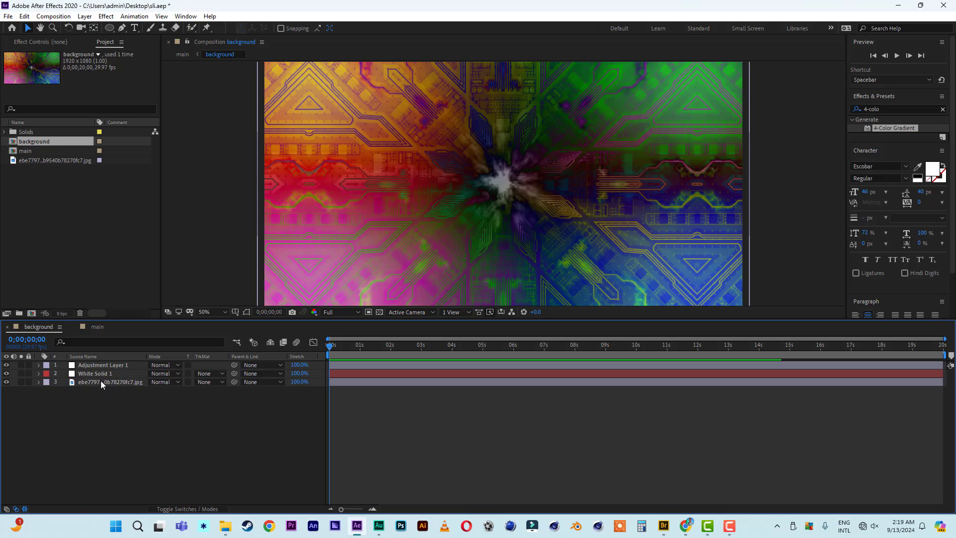
click(101, 383)
drag(335, 349, 943, 364)
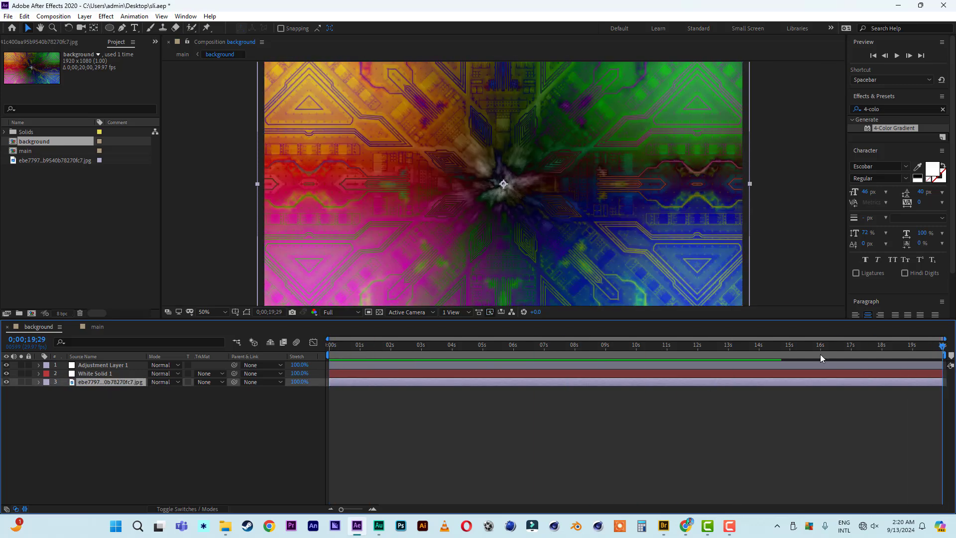
drag(820, 351, 955, 351)
click(53, 44)
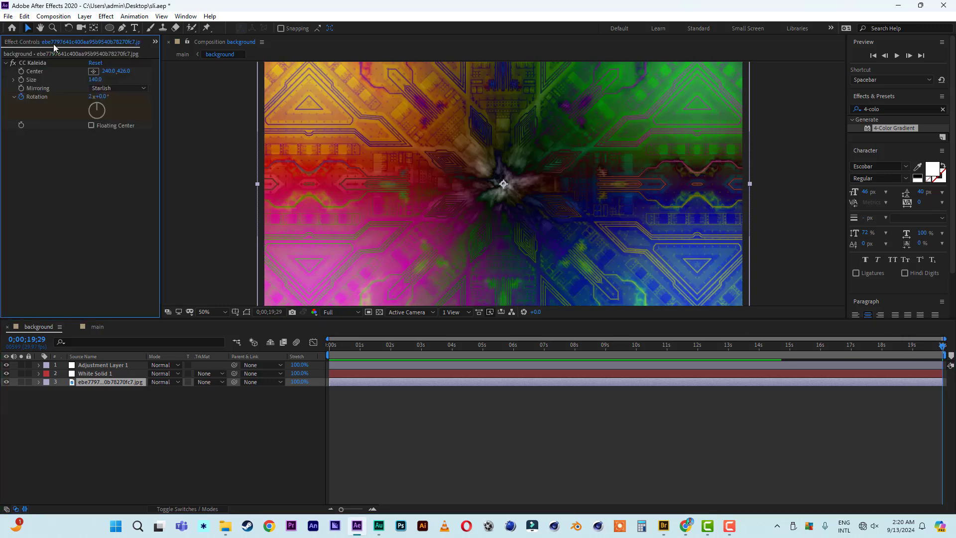
click(90, 98)
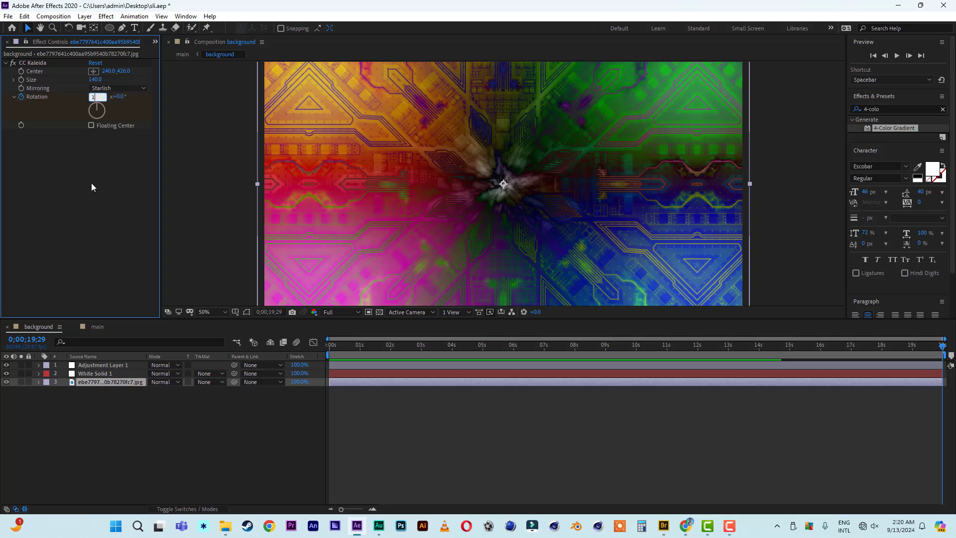
text(1)
key(Return)
Preview the spinning kaleidoscope from the start, then return to the main comp.
drag(342, 343, 289, 351)
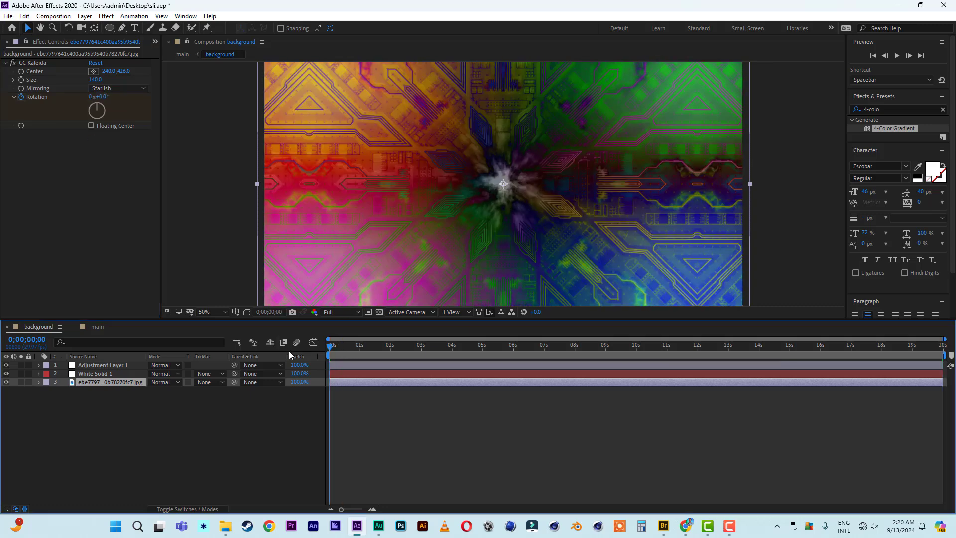
key(space)
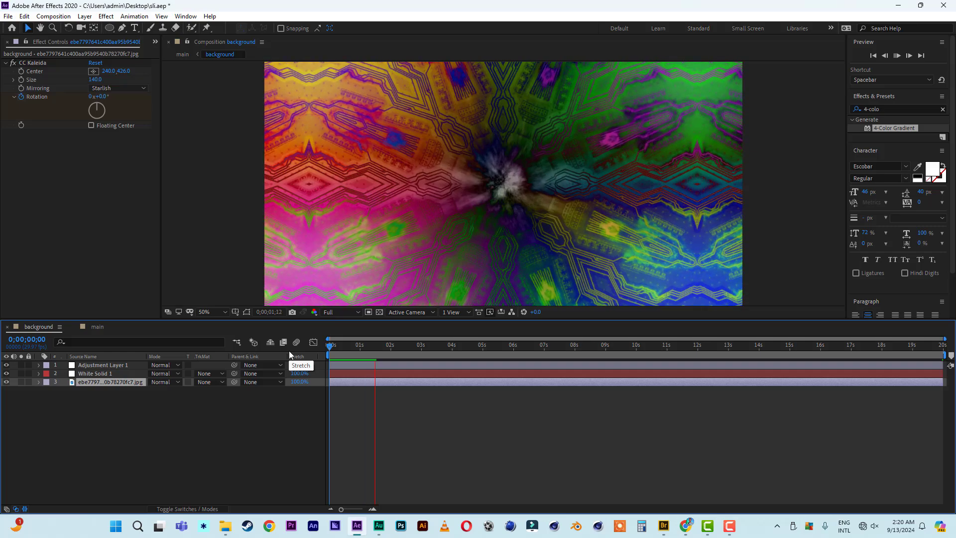
key(space)
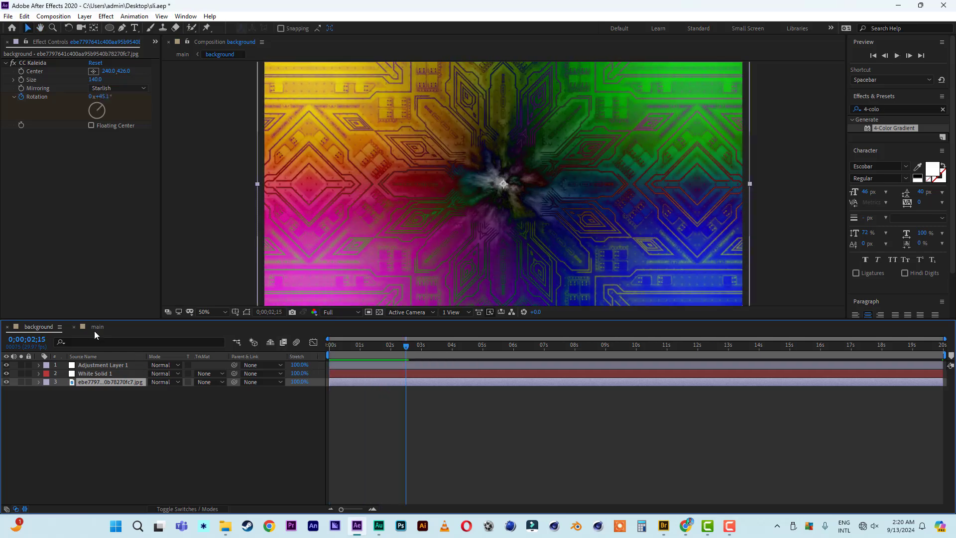
click(96, 327)
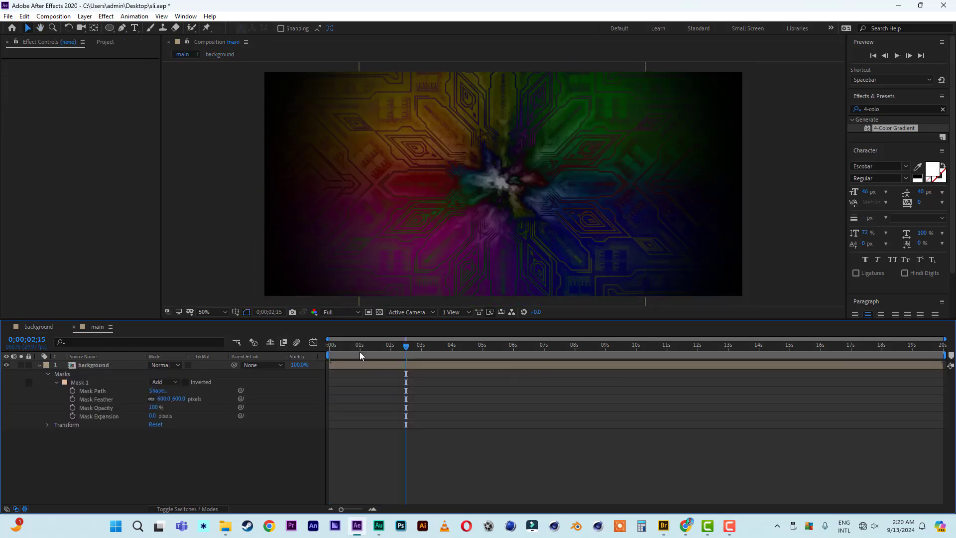
Preview the main comp, then raise Mask Feather to 700 pixels.
drag(359, 350, 314, 345)
key(space)
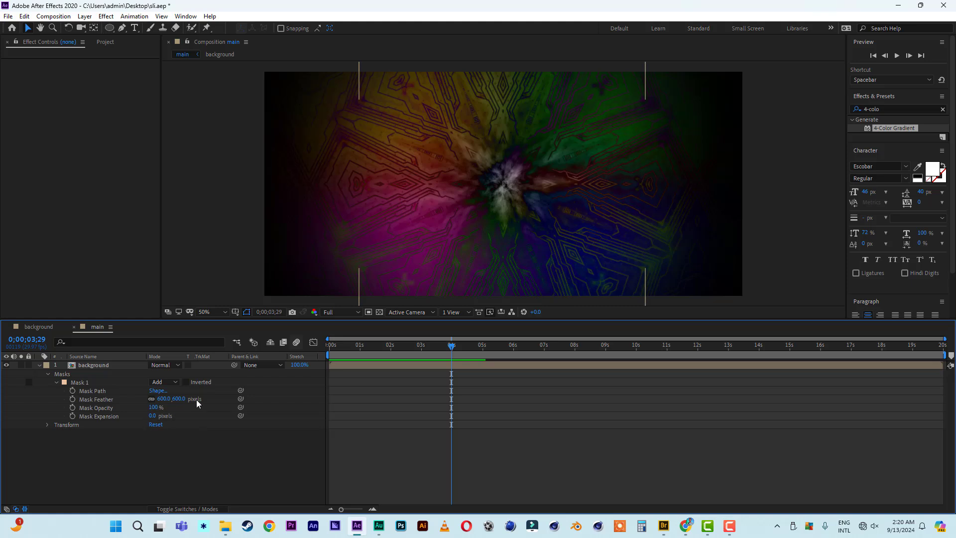
click(180, 399)
text(700)
click(208, 452)
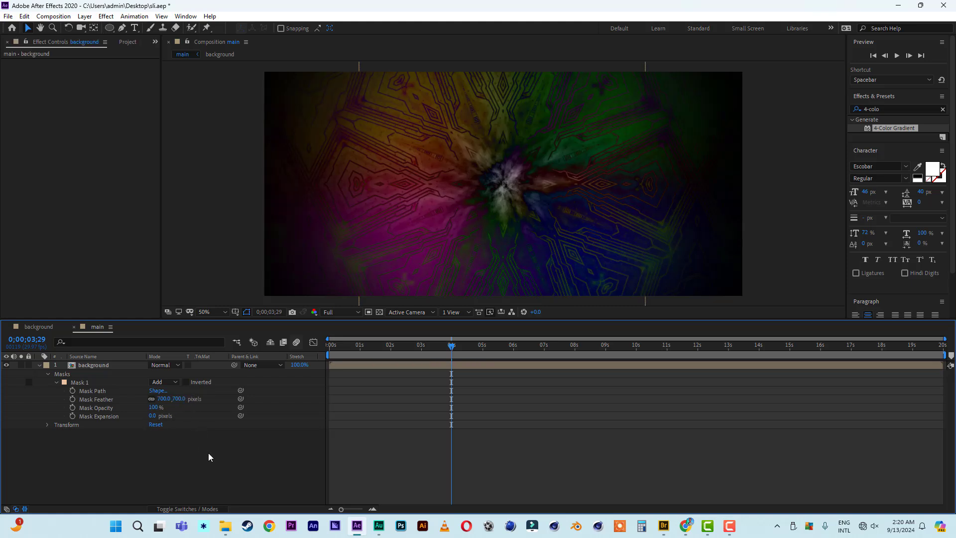
Preview the softer mask edge, collapse the mask properties, and scrub the opening seconds.
drag(362, 346, 303, 351)
key(space)
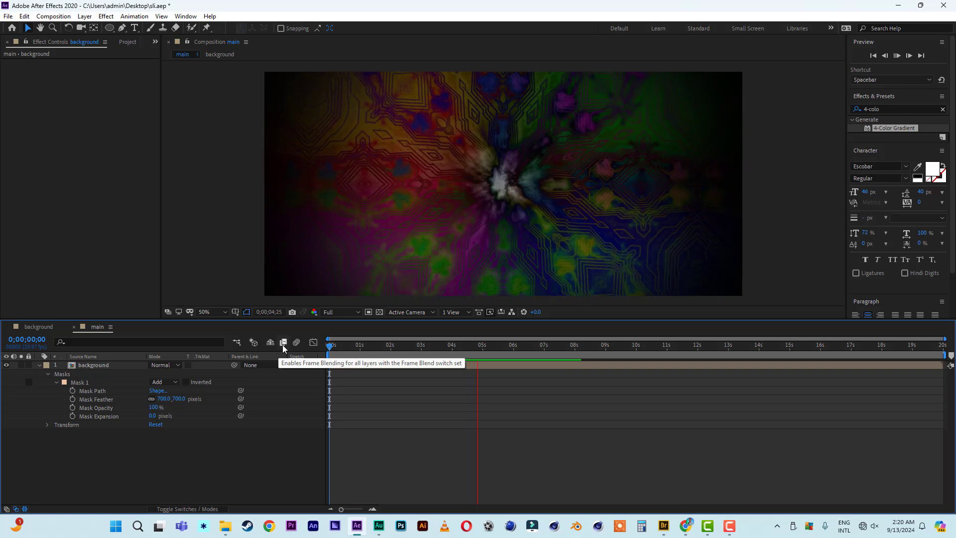
key(space)
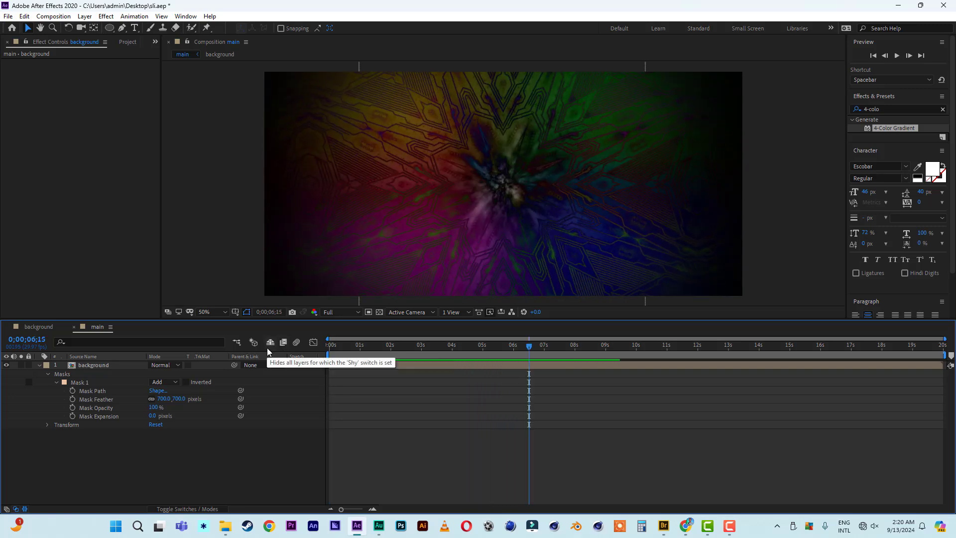
key(u)
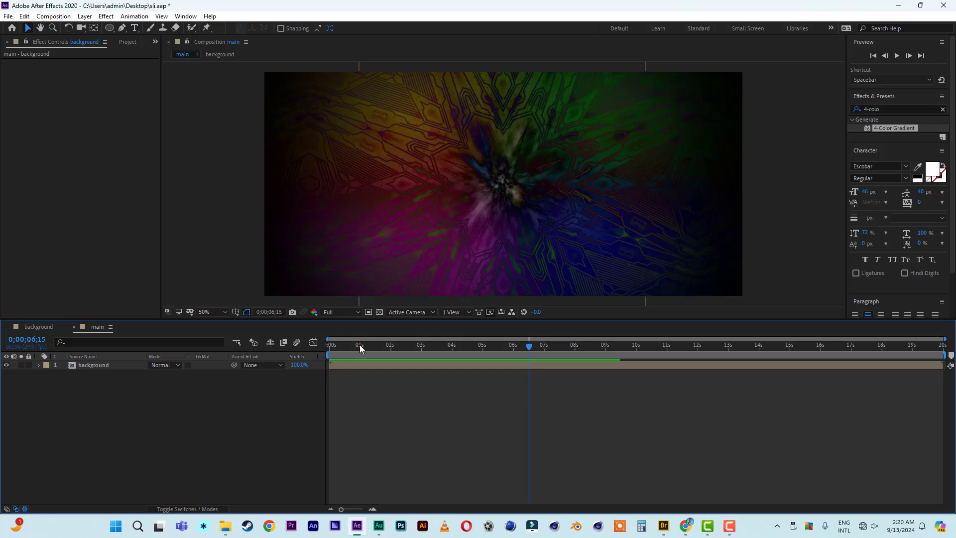
drag(359, 345, 427, 355)
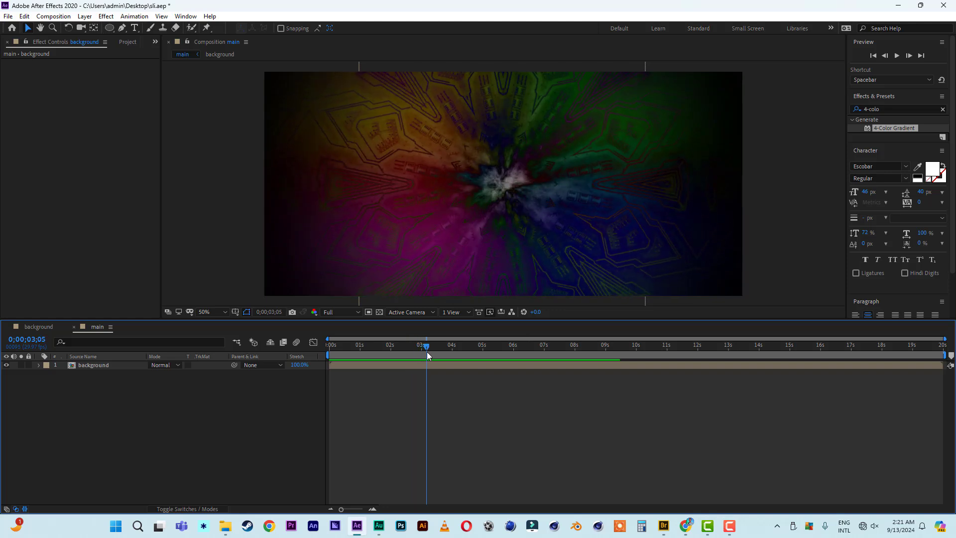
Set White Solid 1's CC Light Rays Radius to 400, then return to the start of main.
click(40, 326)
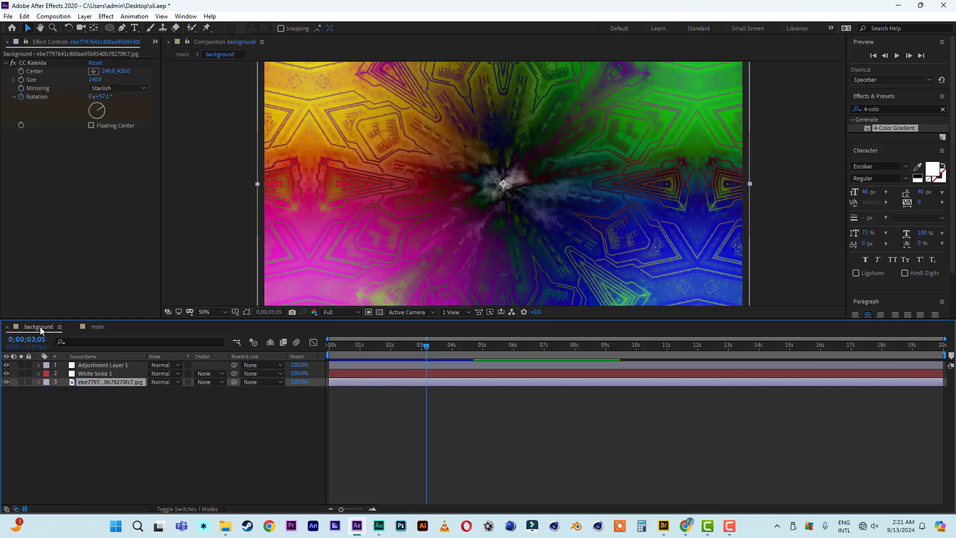
click(93, 374)
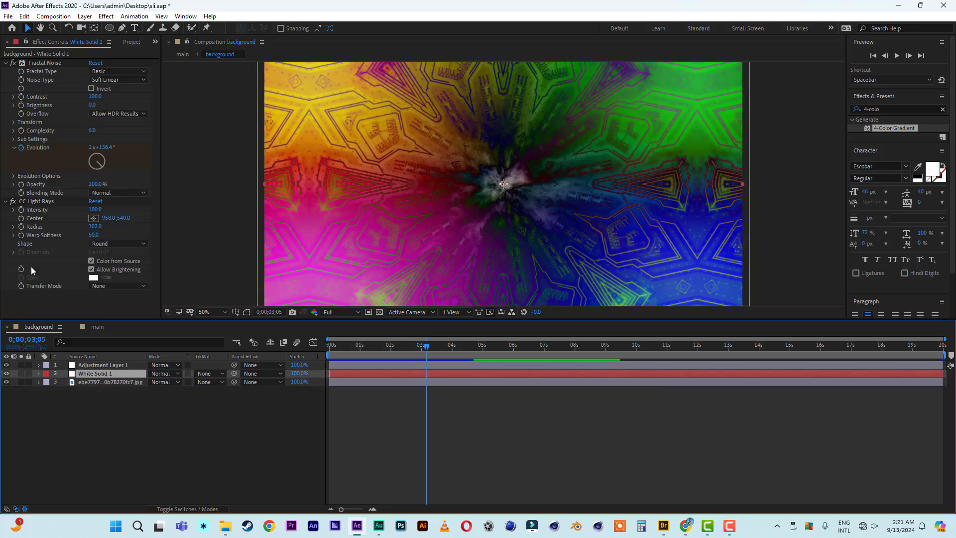
click(97, 227)
text(4)
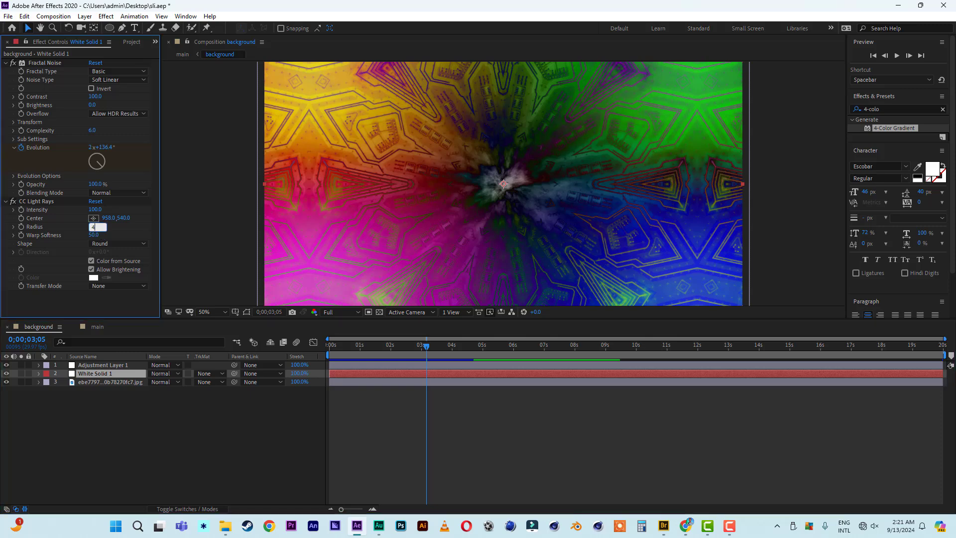
text(00)
key(Return)
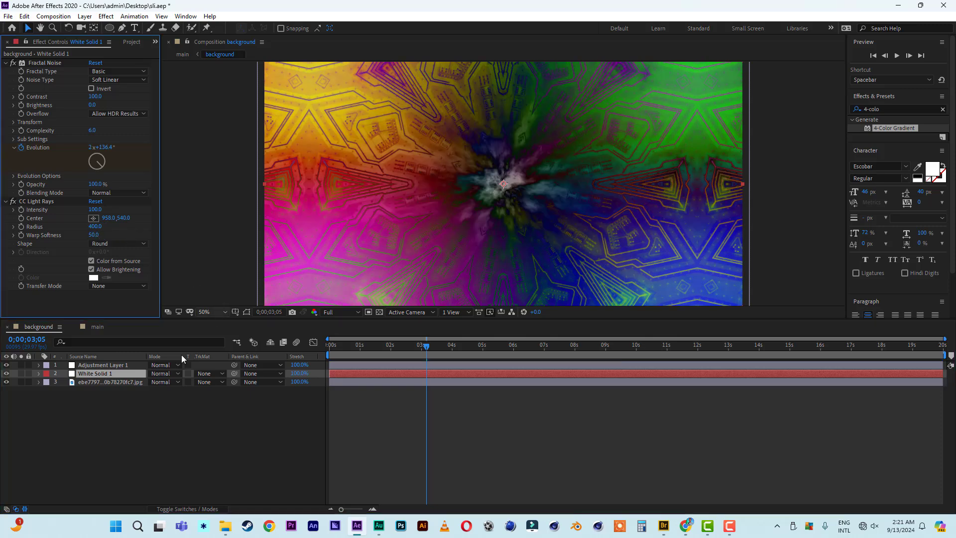
click(95, 327)
drag(382, 346, 319, 347)
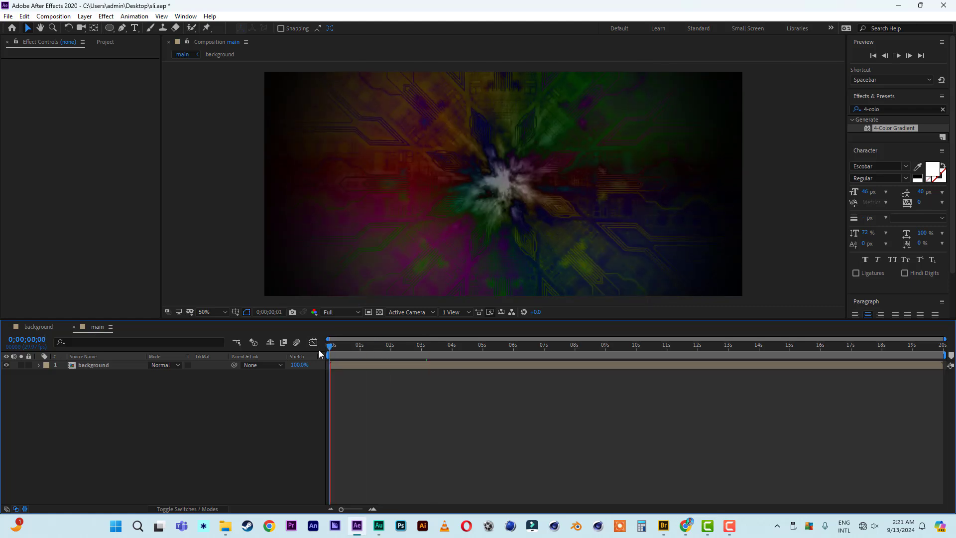
Preview the main composition.
key(space)
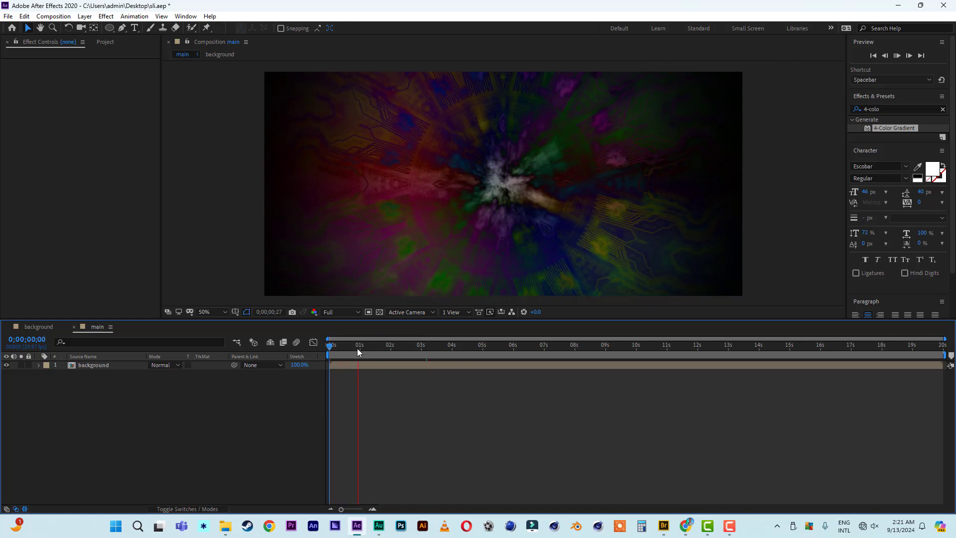
key(space)
key(space)
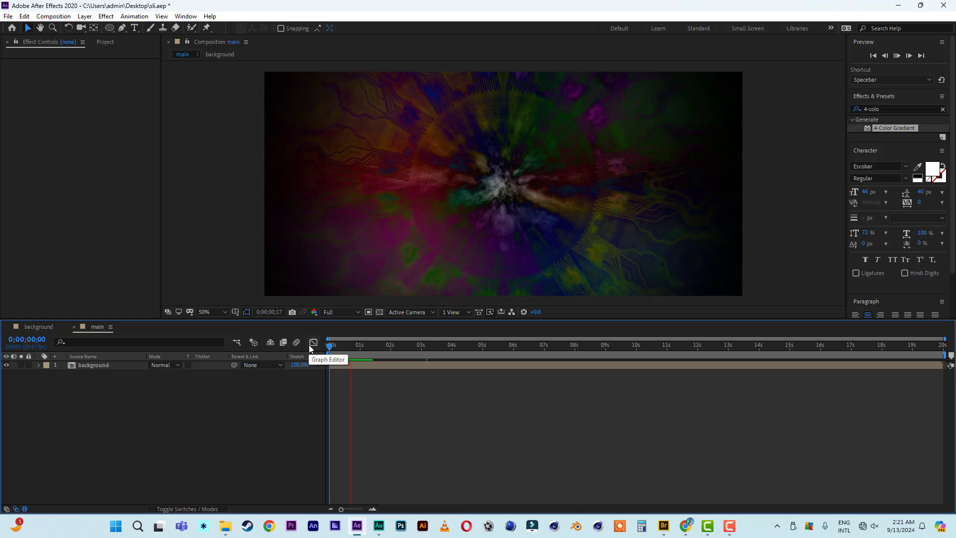
key(space)
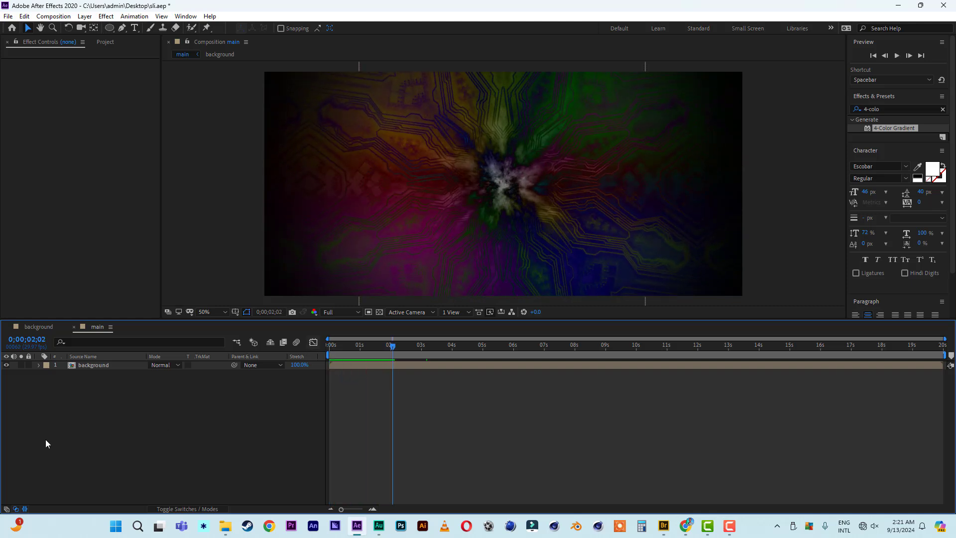
Set the background layer's Opacity to 80% and save the project.
click(94, 366)
key(t)
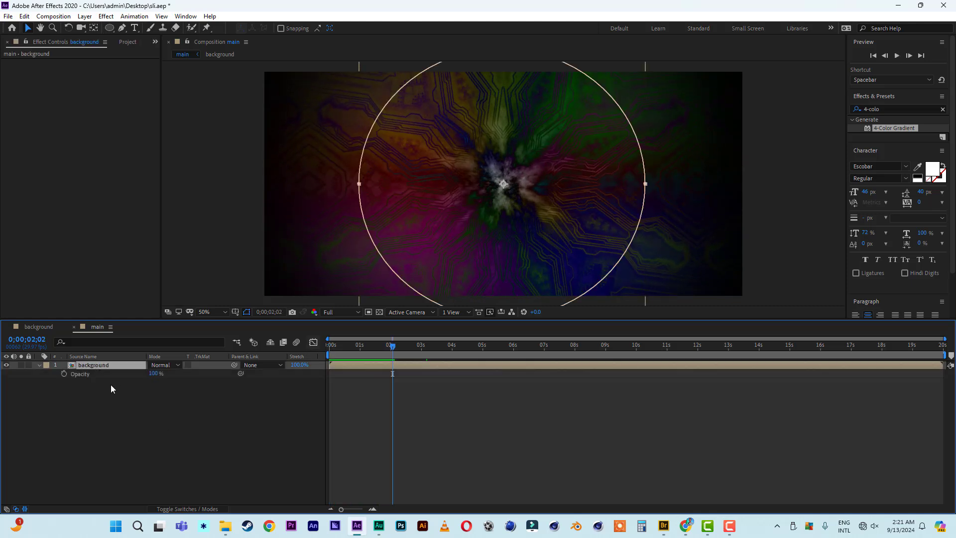
drag(158, 375, 150, 375)
click(151, 374)
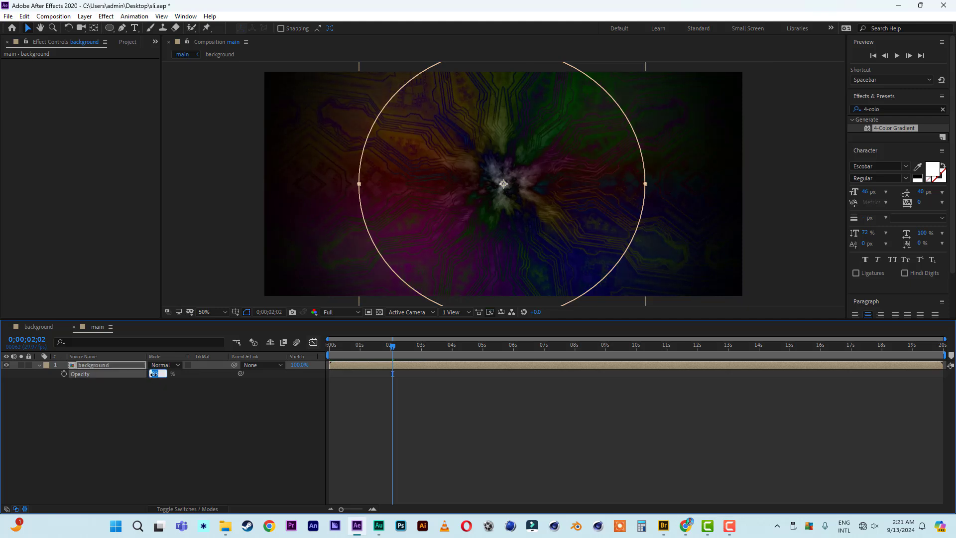
text(80)
key(Return)
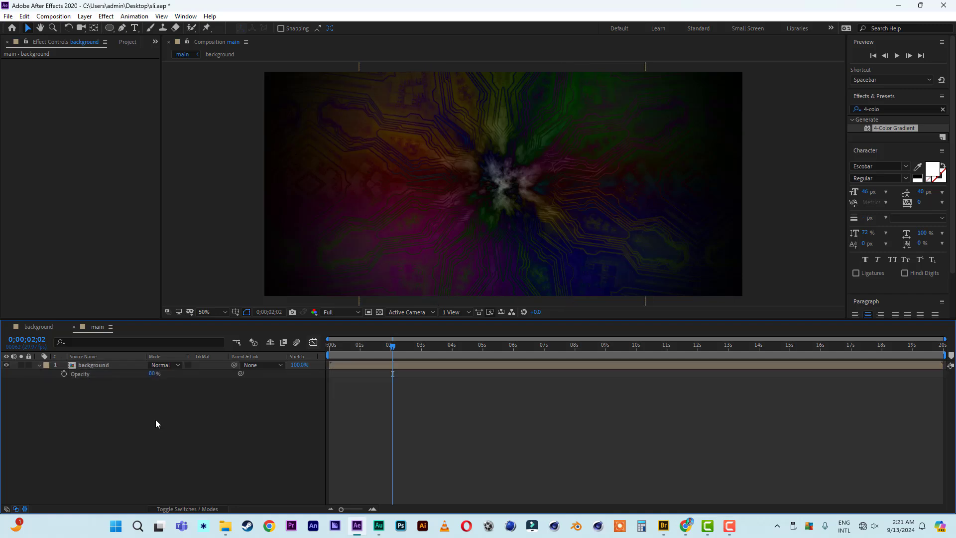
click(8, 16)
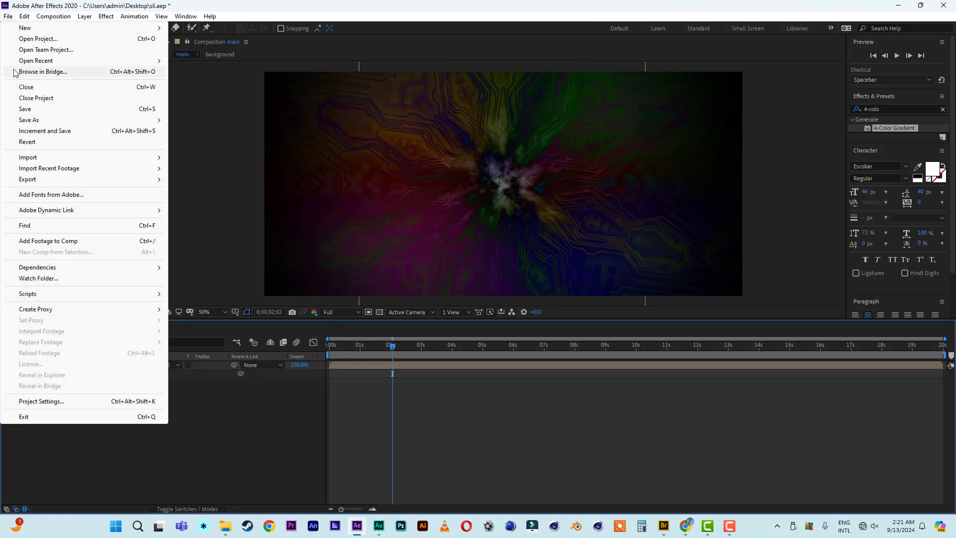
click(20, 107)
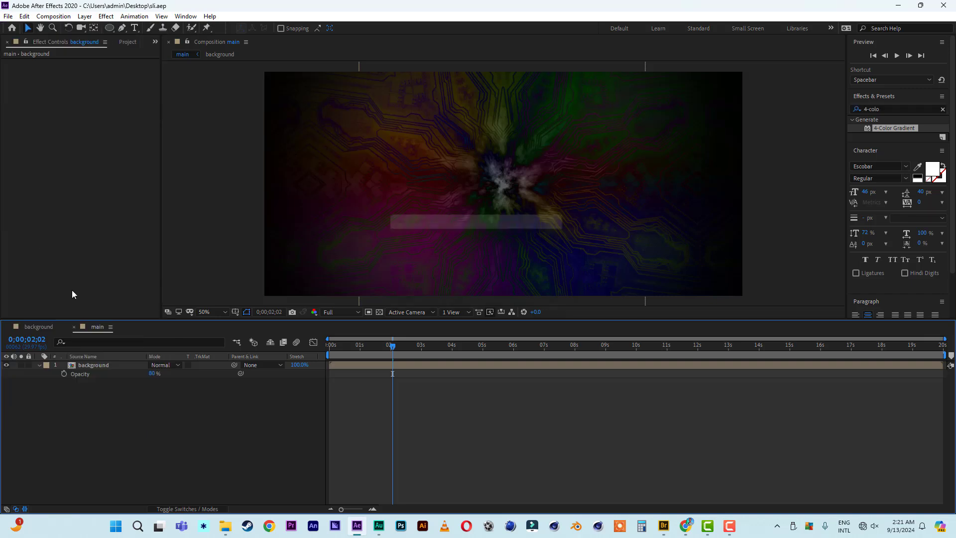
Add a new black (000000) solid, Black Solid 1, to the main comp.
right_click(54, 424)
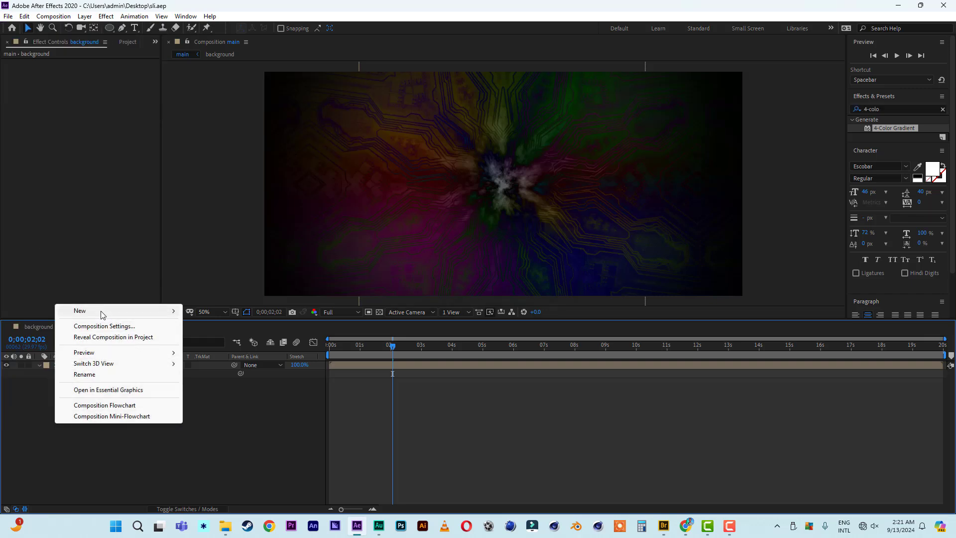
mouse_move(103, 313)
click(230, 335)
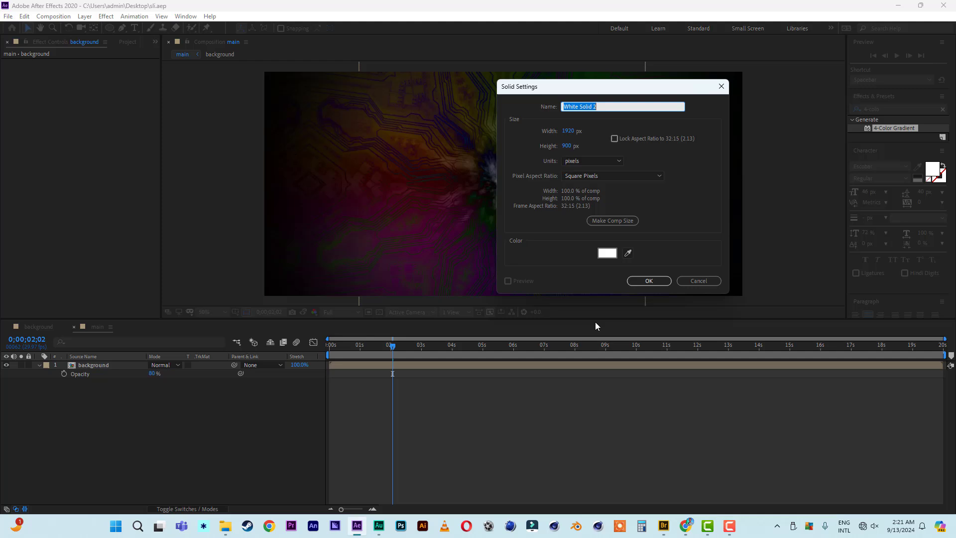
click(607, 253)
text(000000)
click(875, 295)
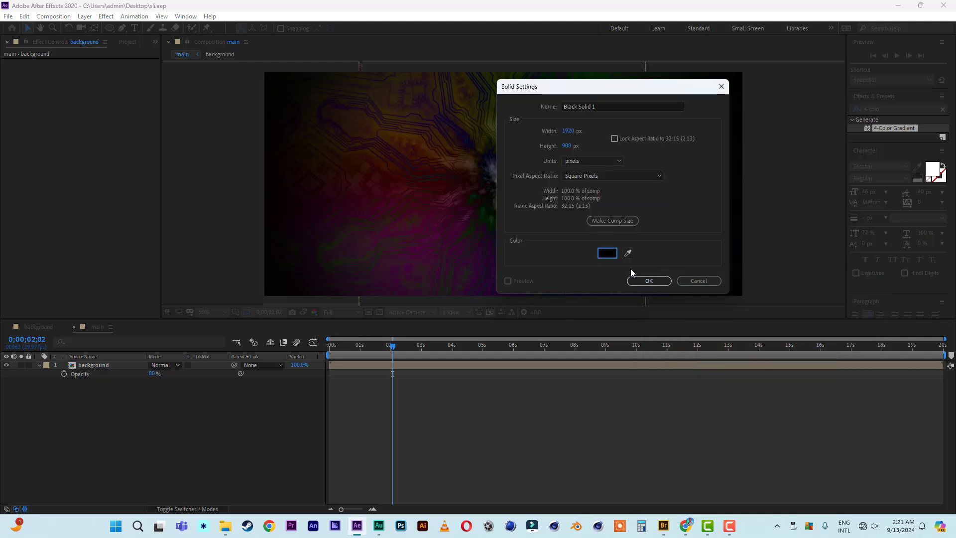
click(642, 280)
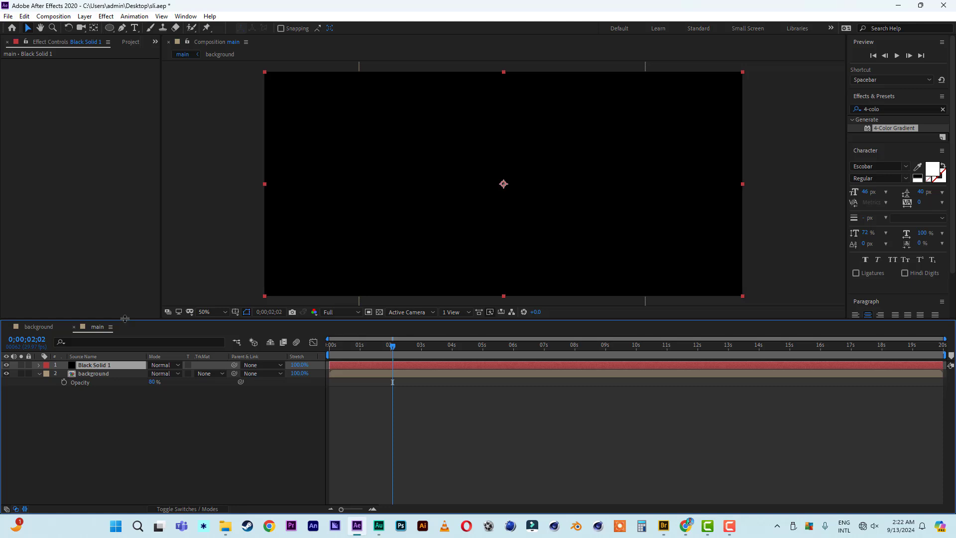
Draw a wide rectangular mask on Black Solid 1 and invert it, leaving top and bottom bars.
click(112, 28)
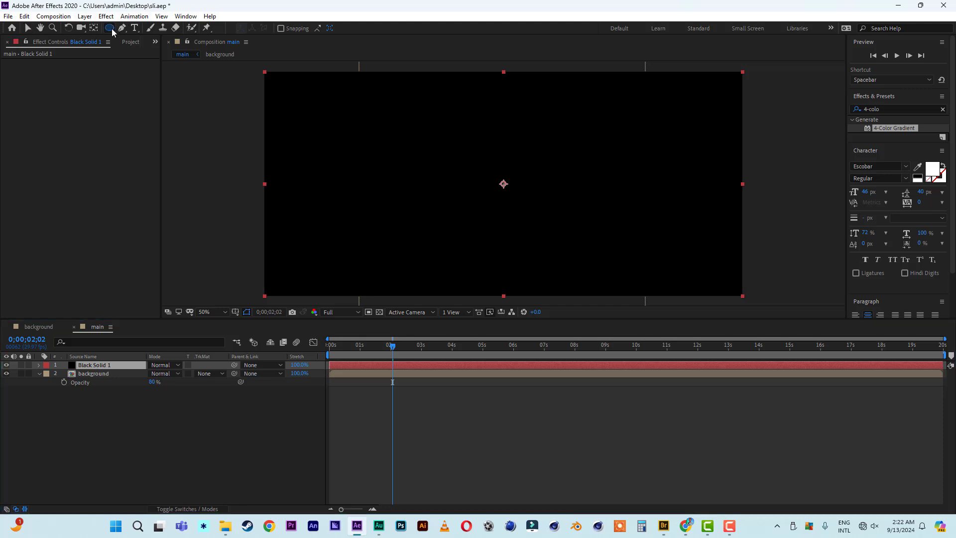
click(151, 29)
drag(259, 101, 754, 266)
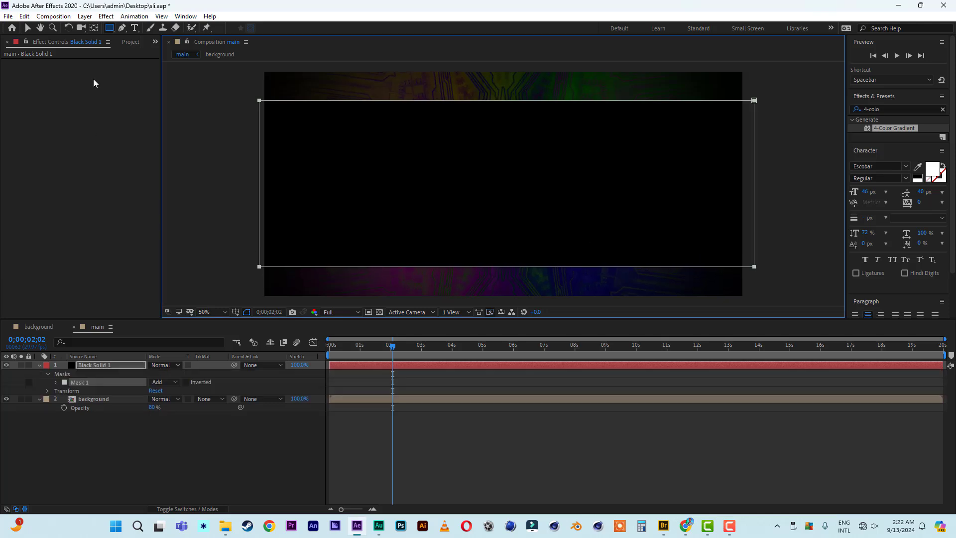
click(27, 27)
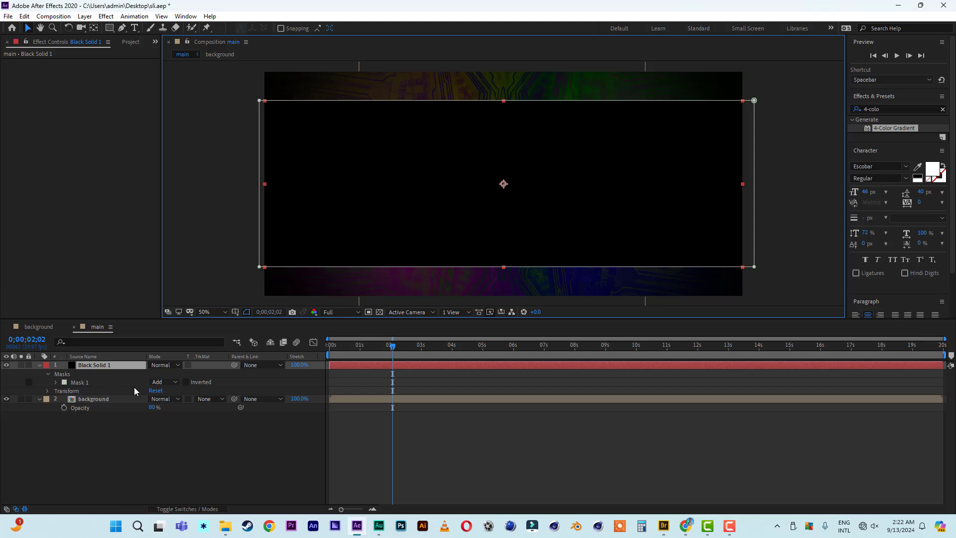
click(187, 382)
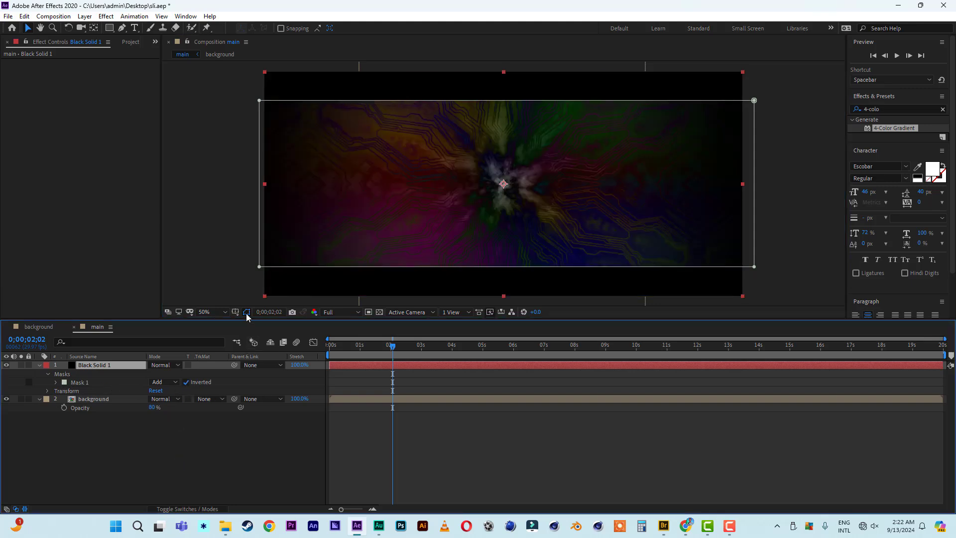
Collapse and lock both Black Solid 1 and the background layer.
click(39, 365)
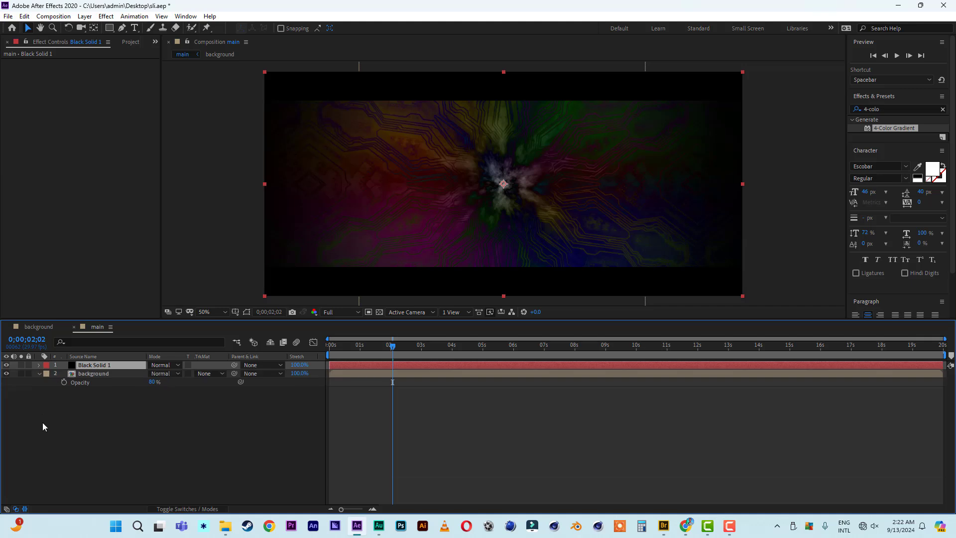
click(38, 373)
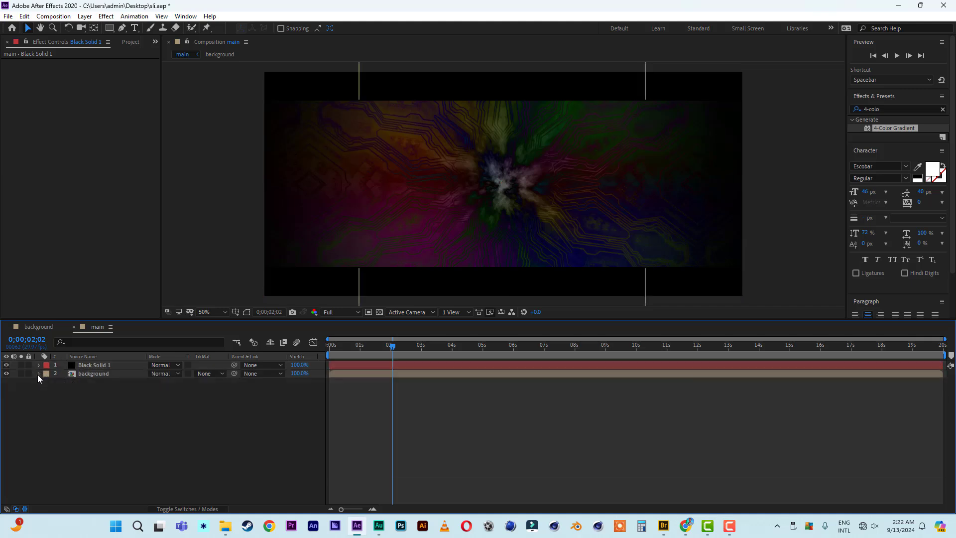
click(28, 374)
click(28, 364)
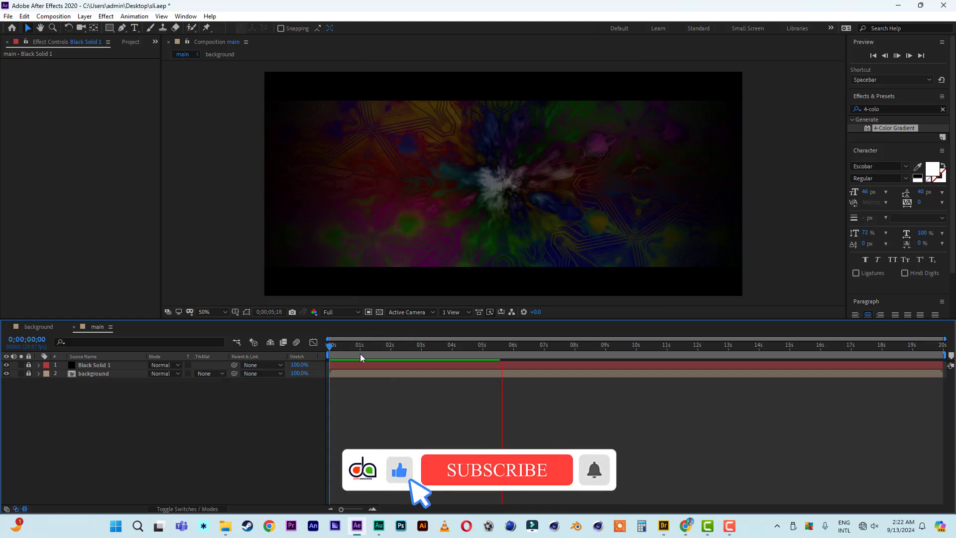
Preview the letterboxed composition from the first frame.
click(358, 347)
drag(351, 346, 304, 348)
key(space)
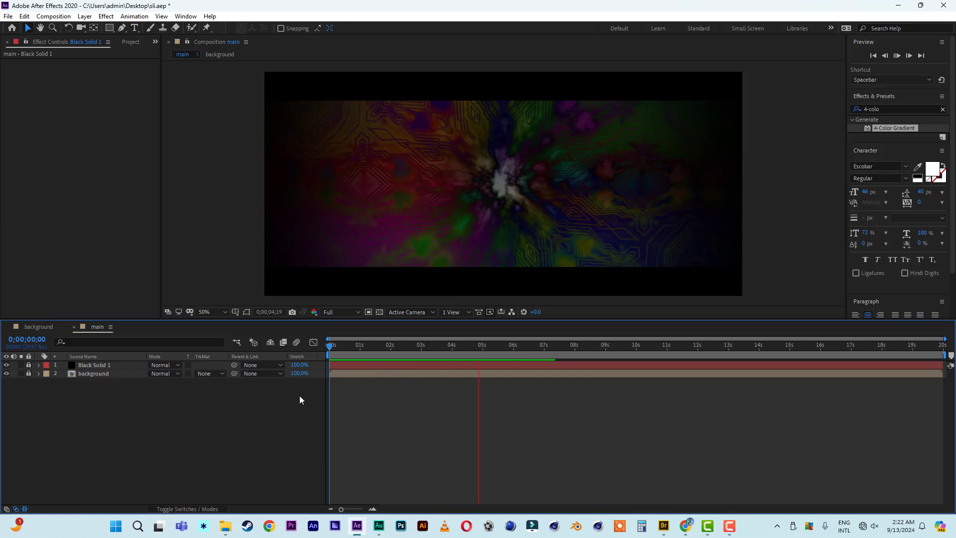
key(space)
drag(377, 346, 298, 351)
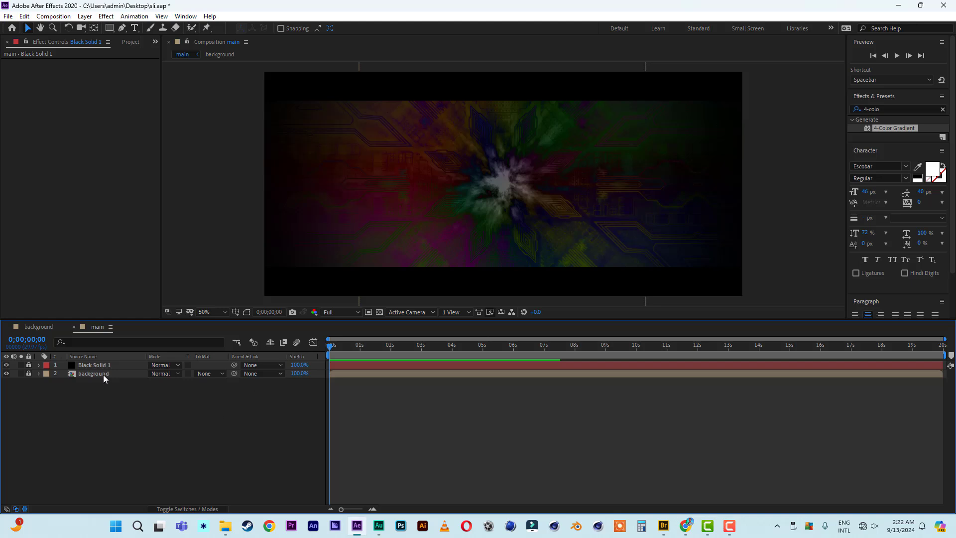
Add Black Solid 2 above the background layer, keeping the background locked.
click(29, 373)
click(69, 373)
right_click(79, 430)
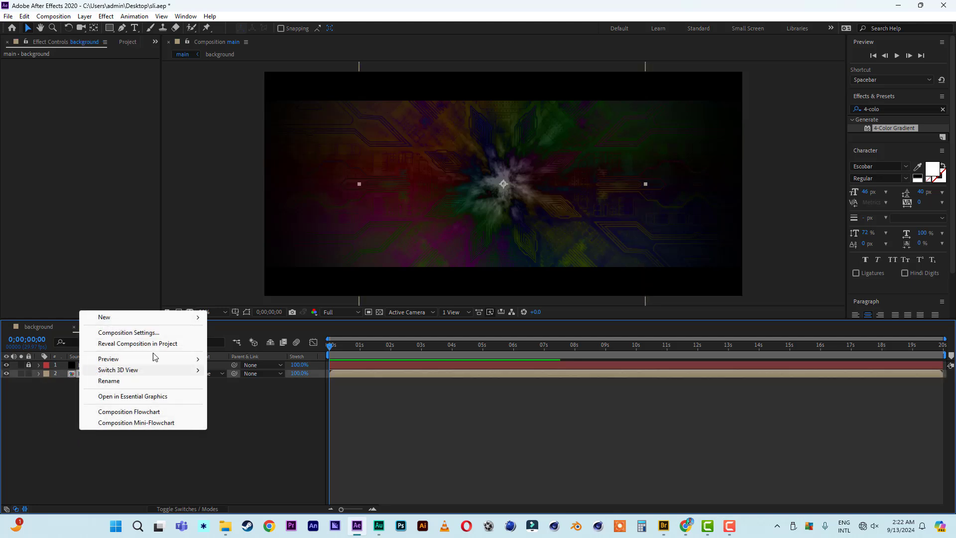
mouse_move(131, 320)
click(264, 343)
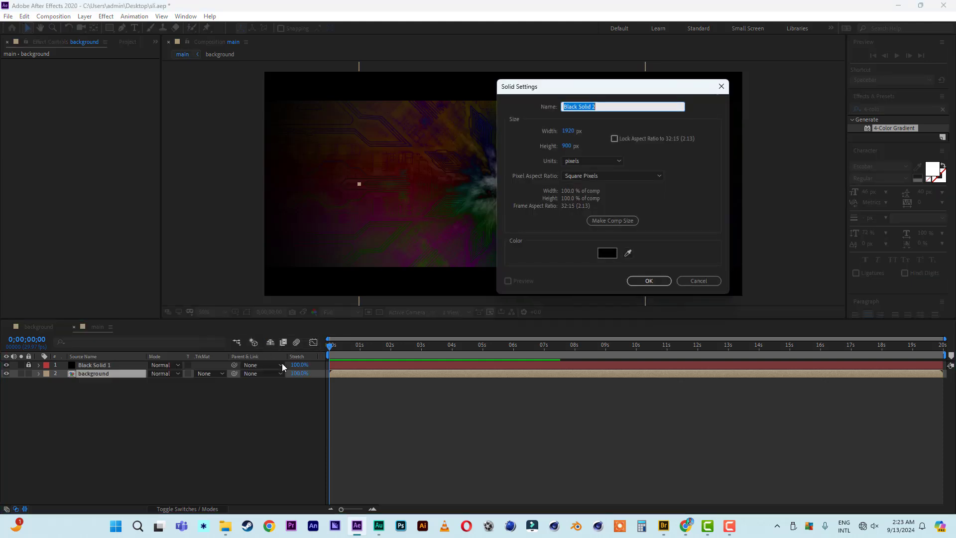
click(650, 282)
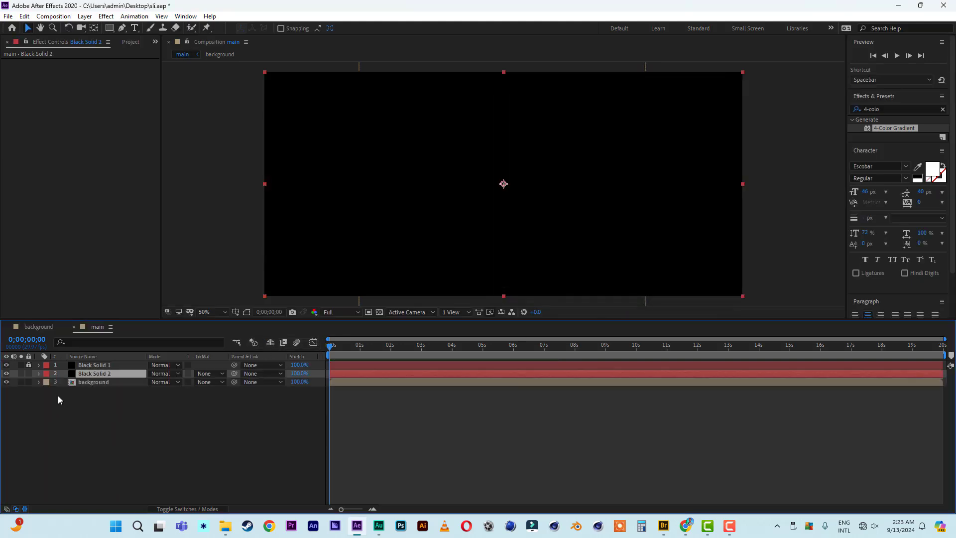
click(28, 381)
Add an ellipse mask fitting the whole of Black Solid 2.
click(109, 28)
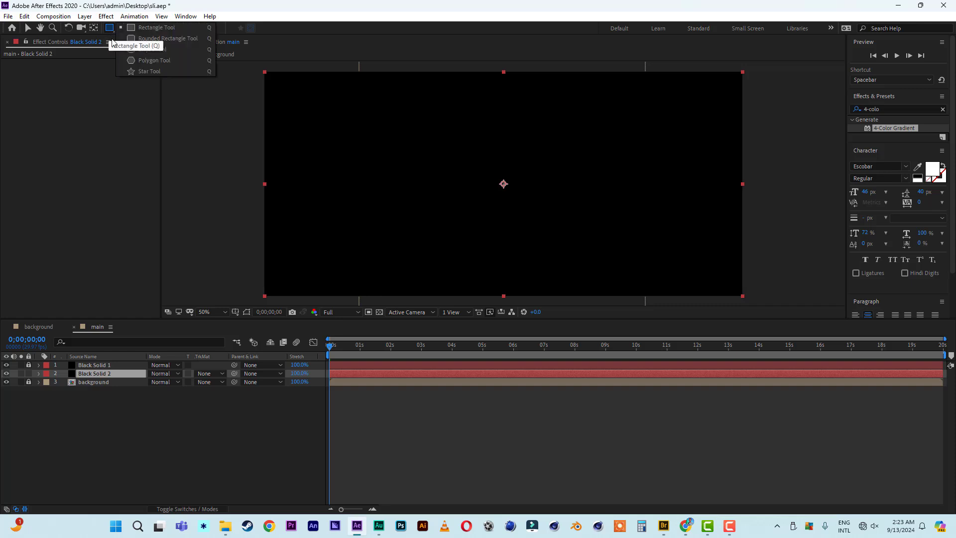
click(147, 50)
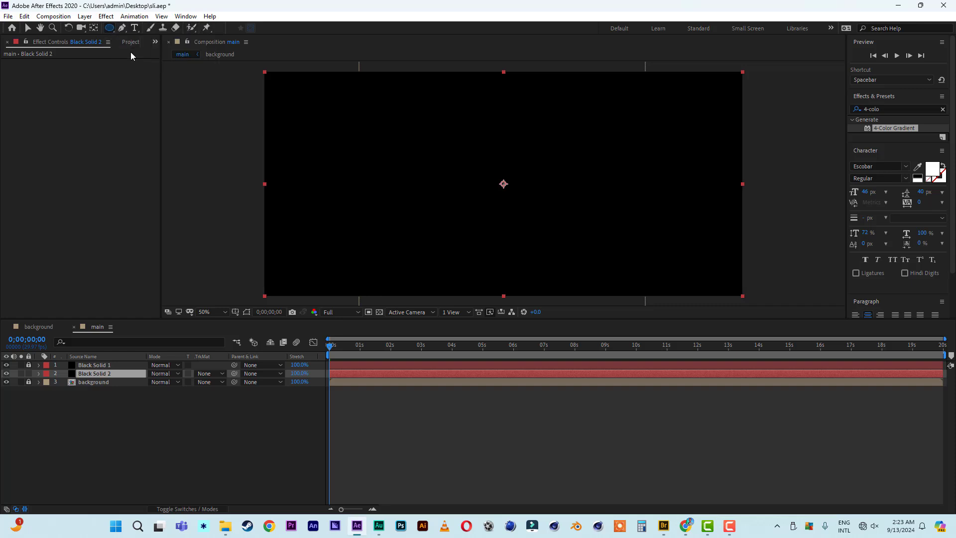
double_click(109, 29)
key(v)
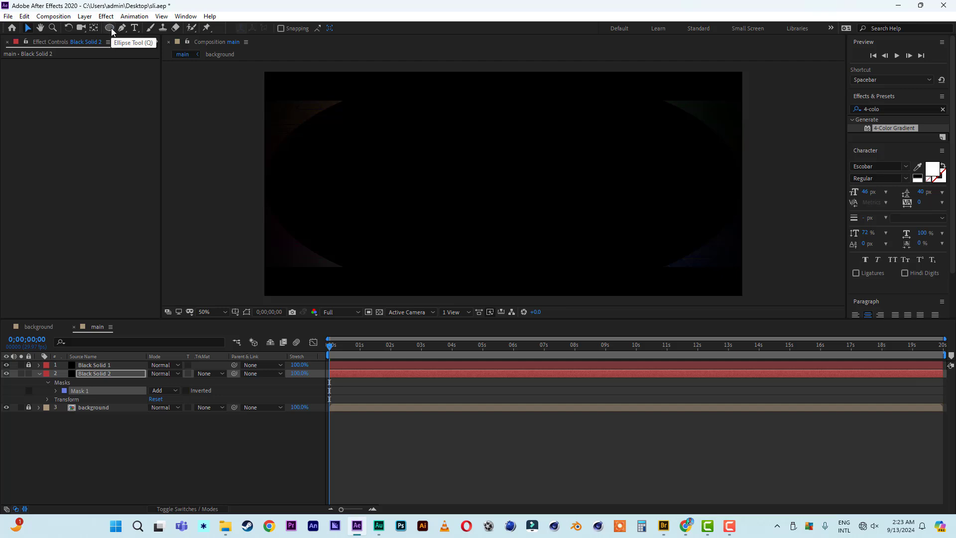
click(398, 214)
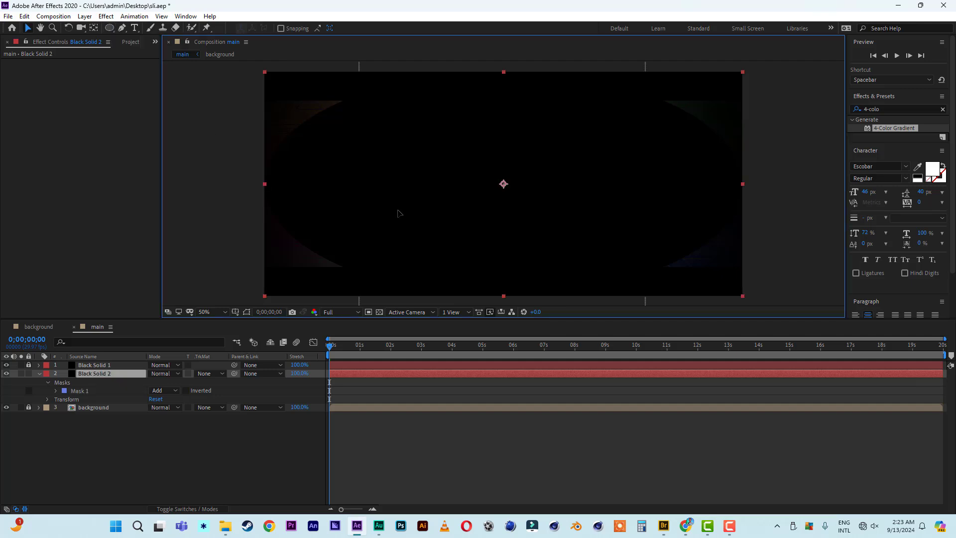
click(247, 312)
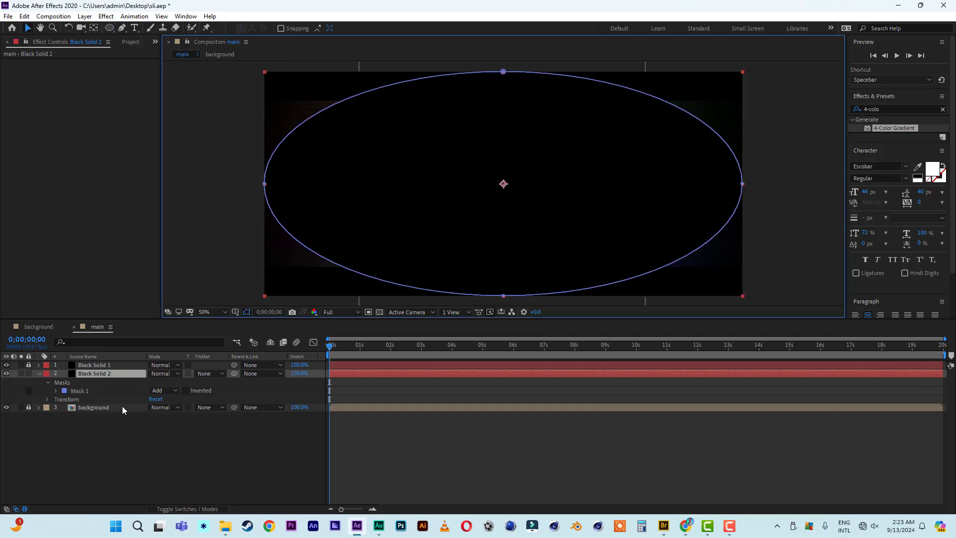
Set the ellipse mask to Subtract and feather it to 905 pixels.
click(169, 394)
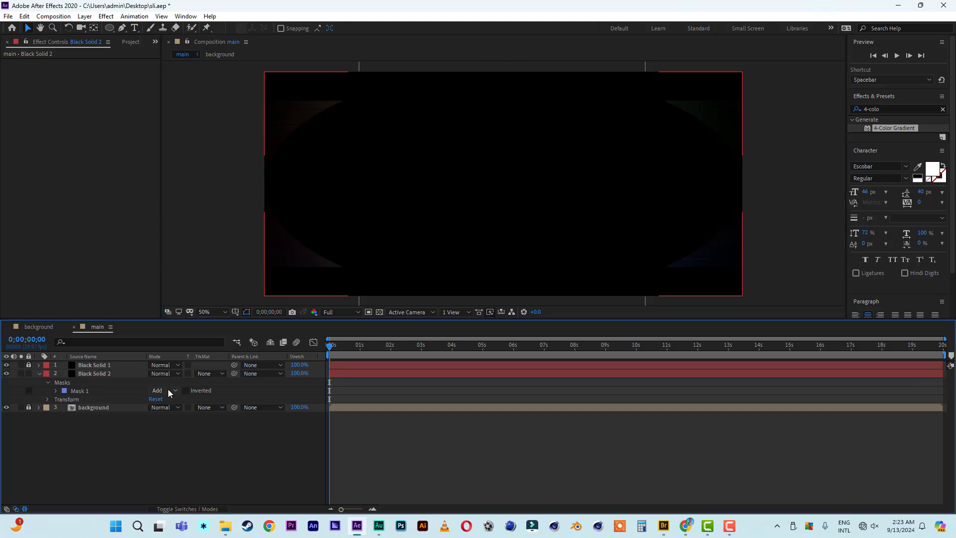
click(168, 393)
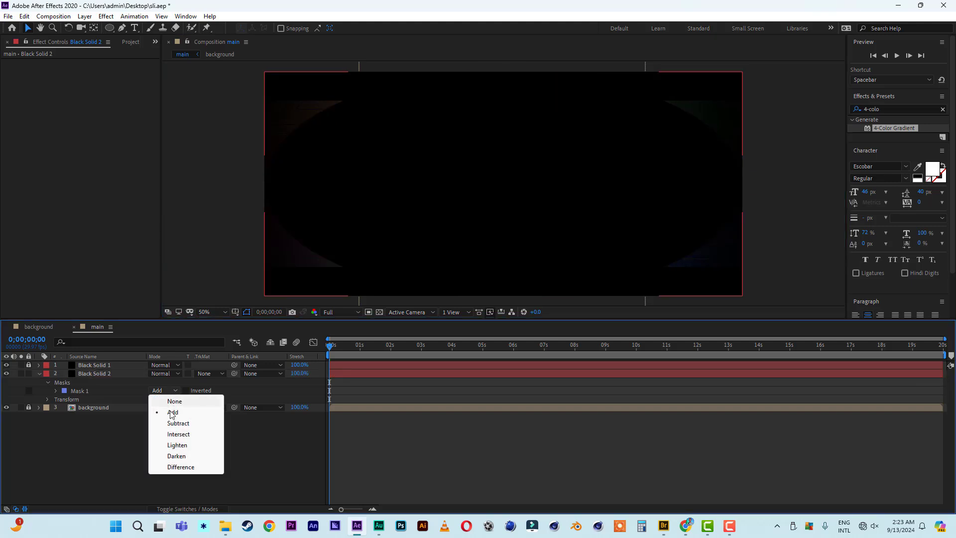
click(181, 424)
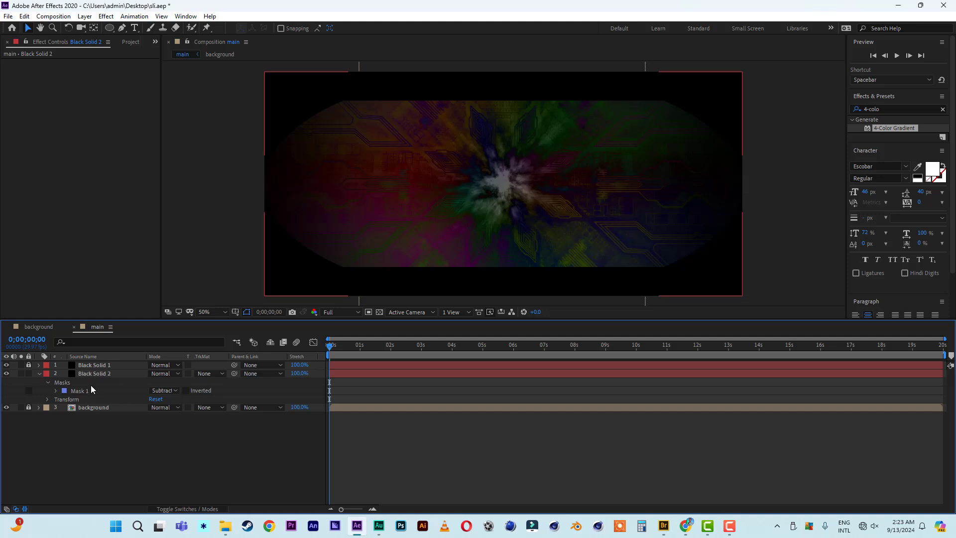
click(56, 393)
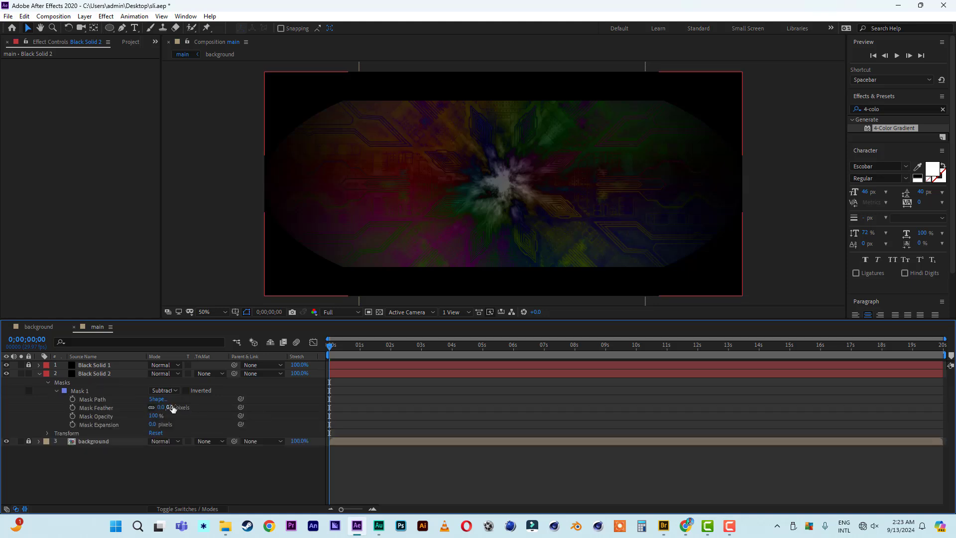
drag(172, 408, 274, 408)
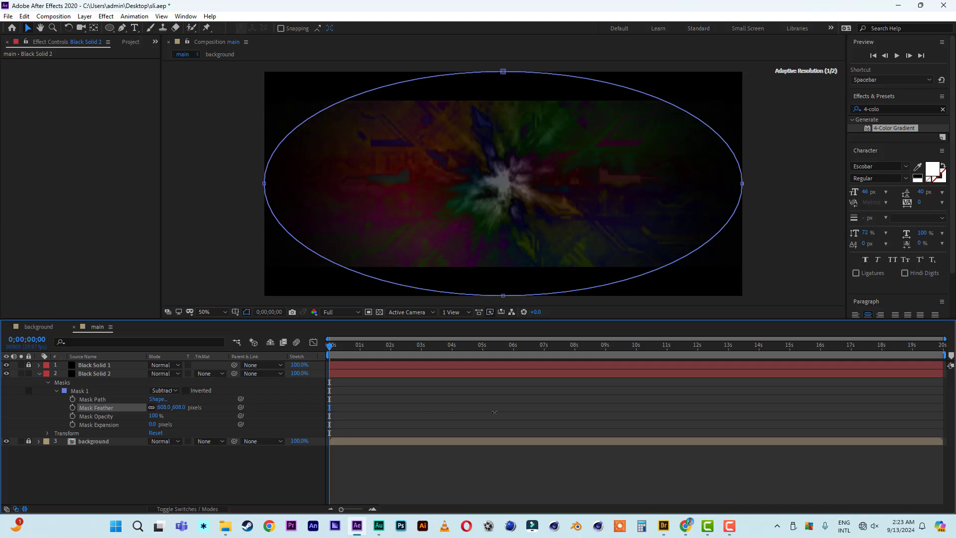
drag(494, 412, 632, 414)
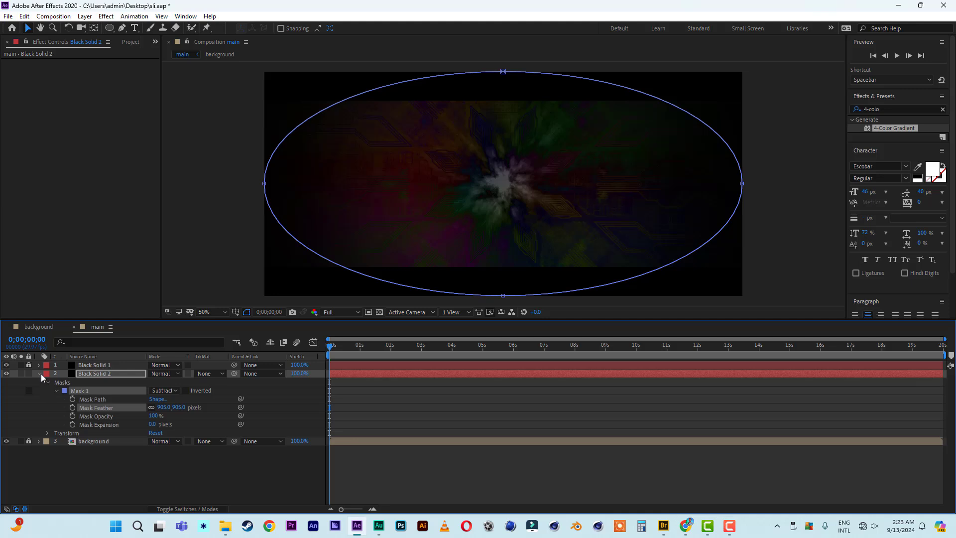
Lock Black Solid 2 and the background, then preview the vignette.
click(39, 373)
drag(28, 374, 28, 382)
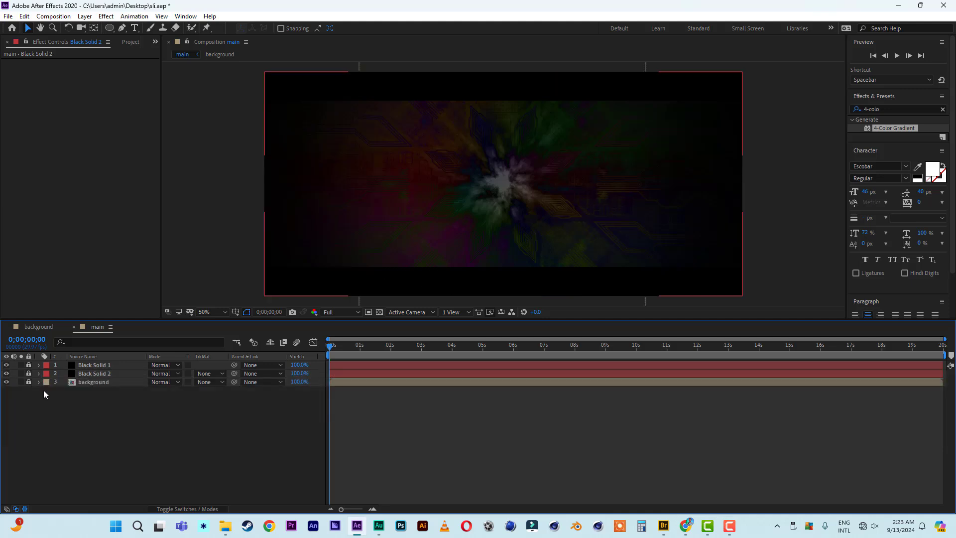
key(space)
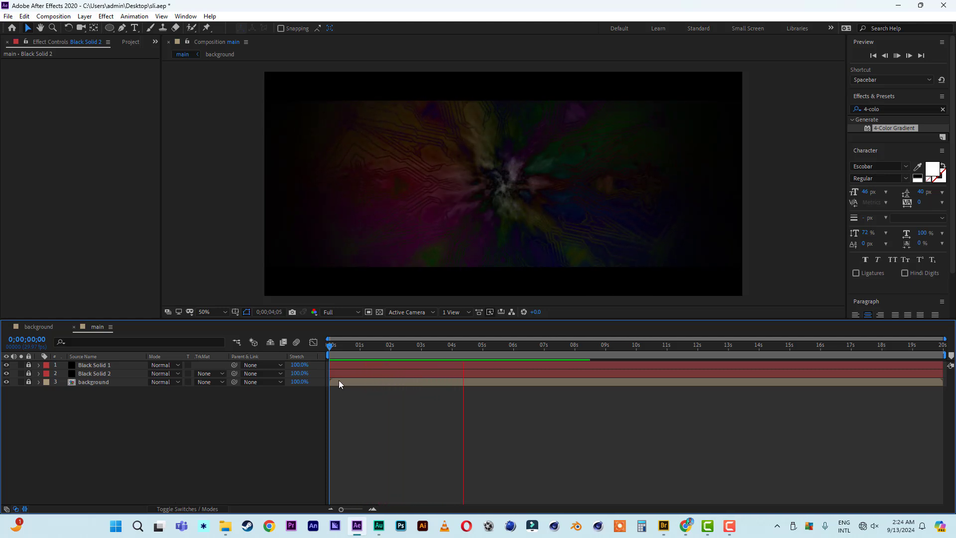
click(351, 346)
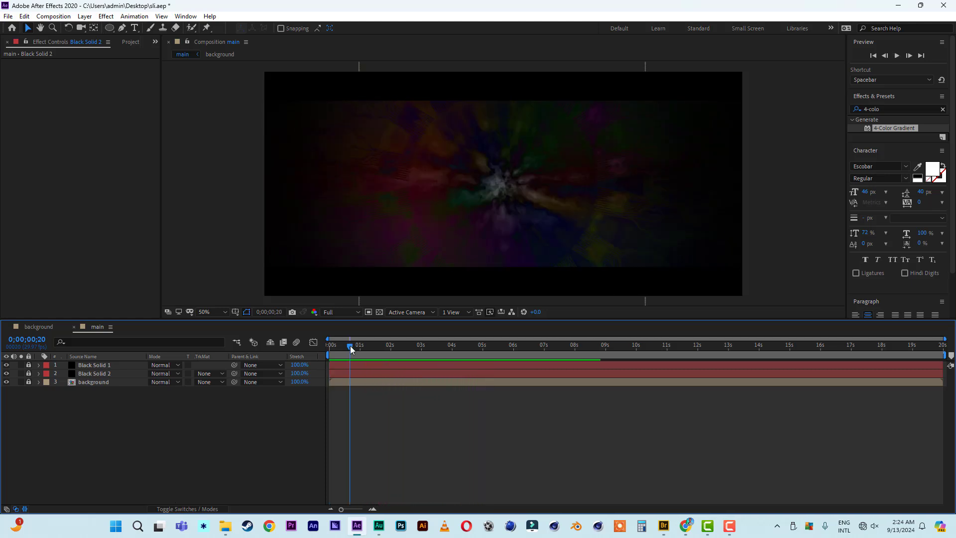
click(8, 16)
click(28, 110)
click(134, 28)
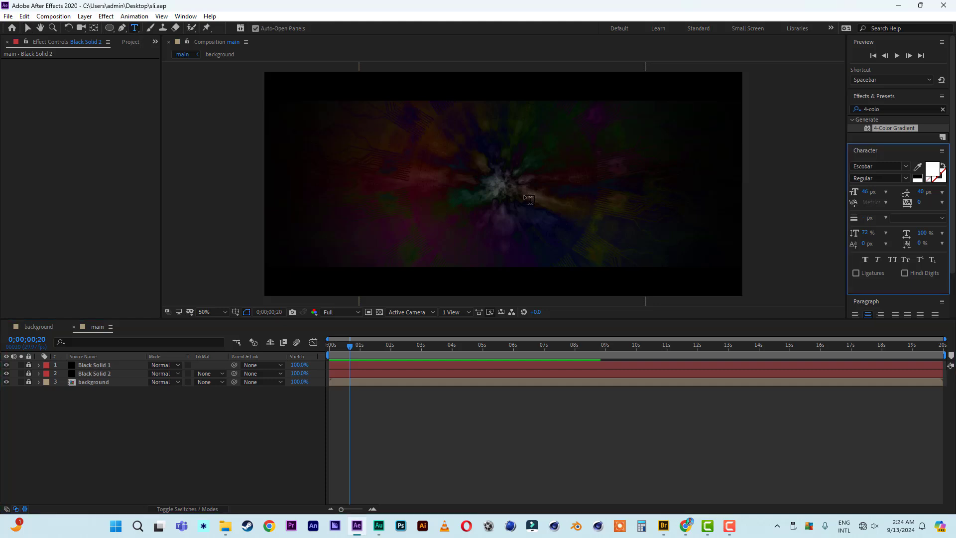
click(458, 180)
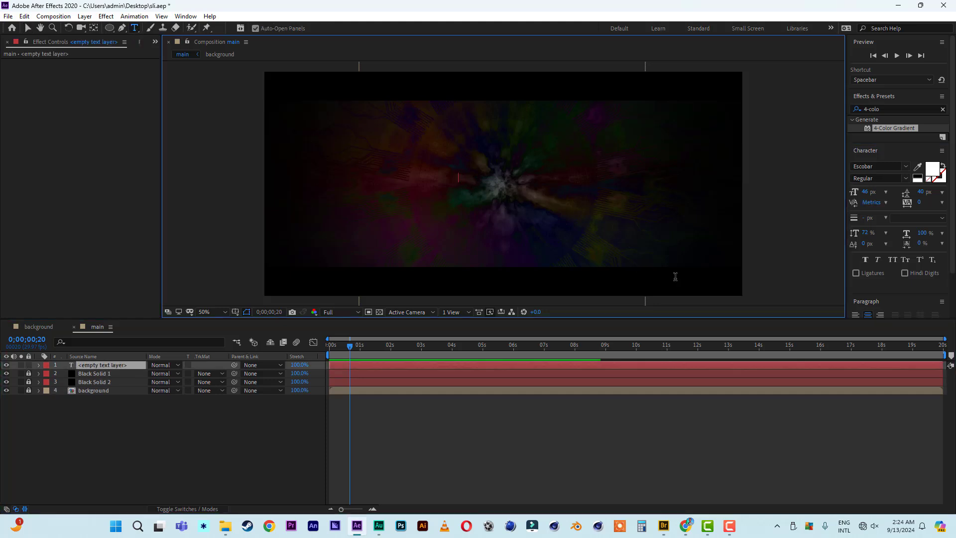
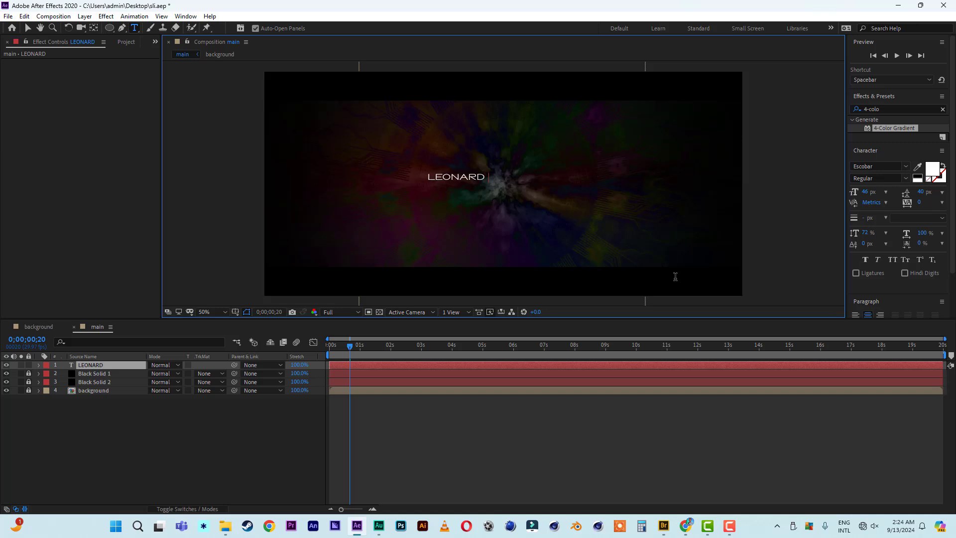
key(Escape)
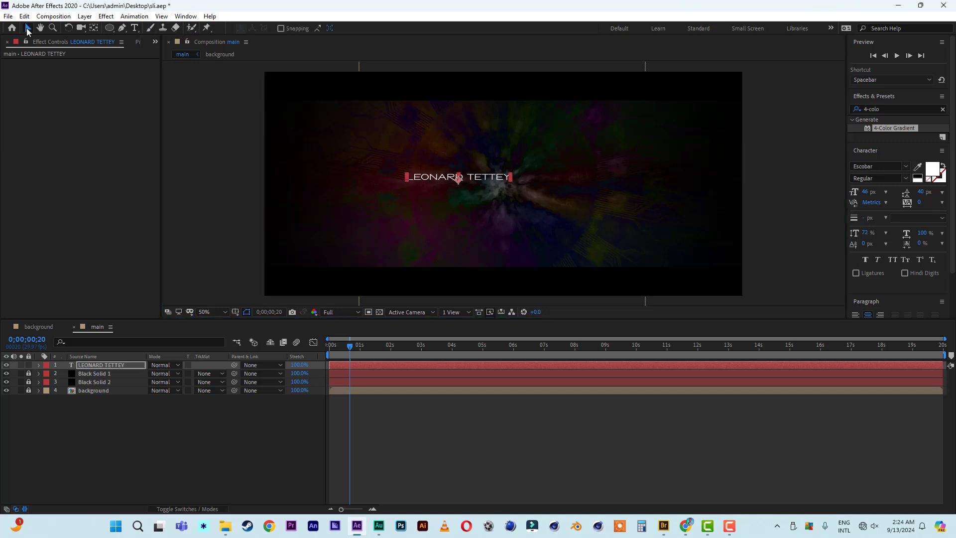
drag(471, 180, 527, 188)
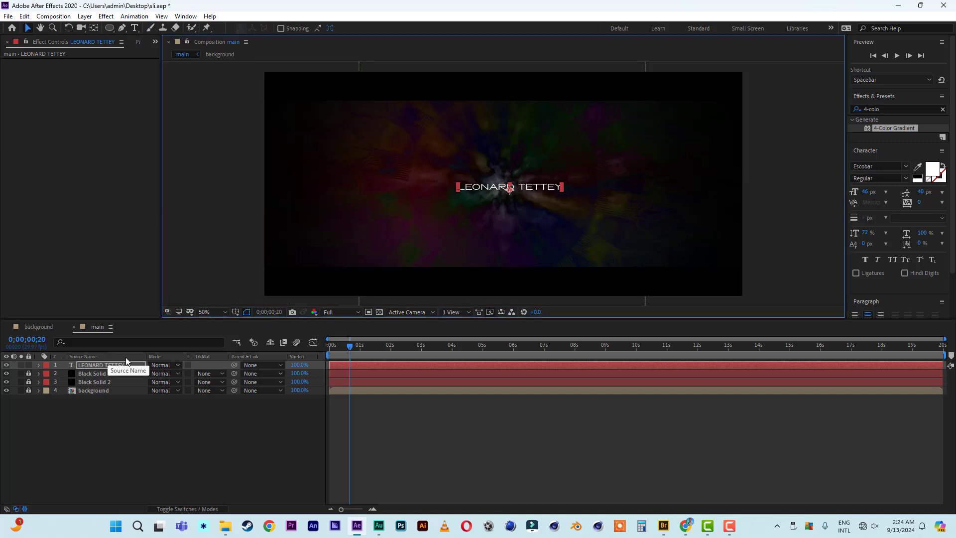
key(Home)
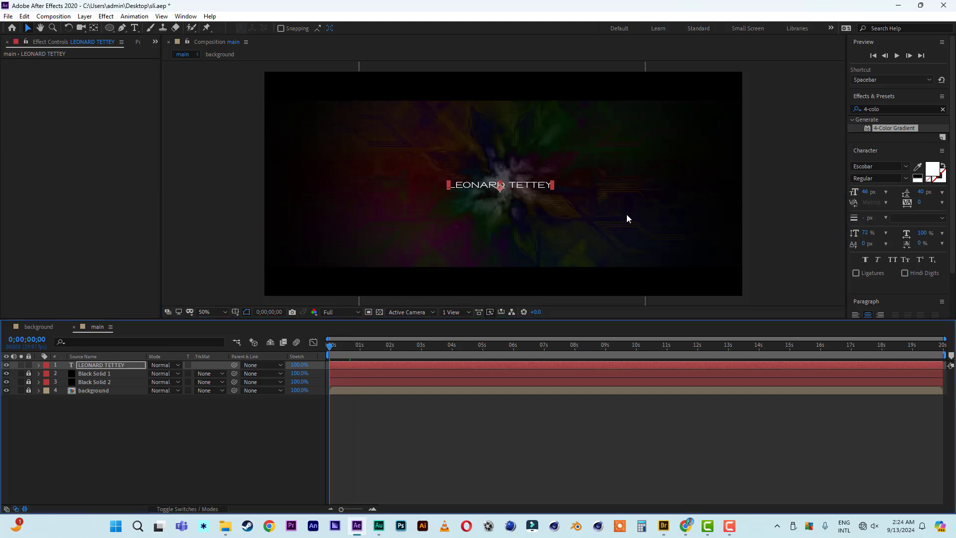
key(slash)
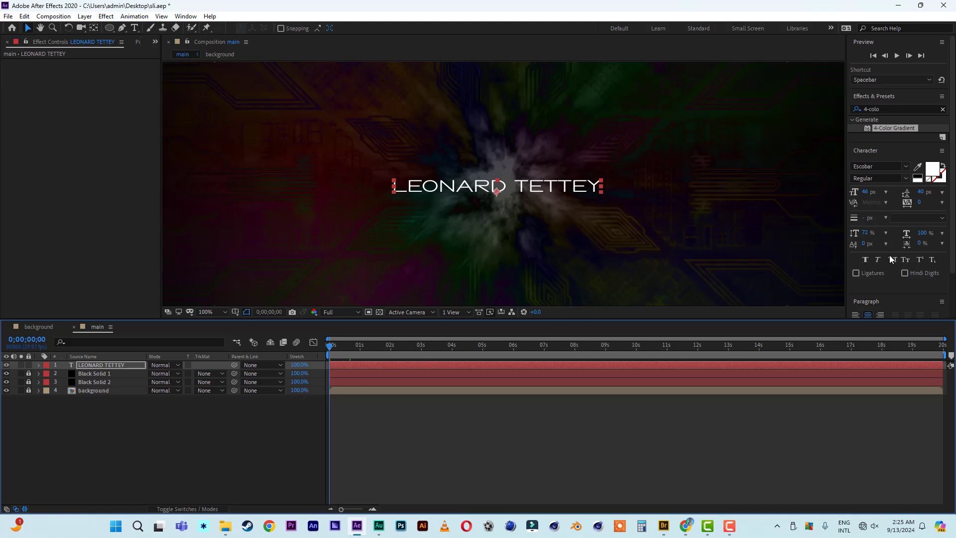
click(895, 109)
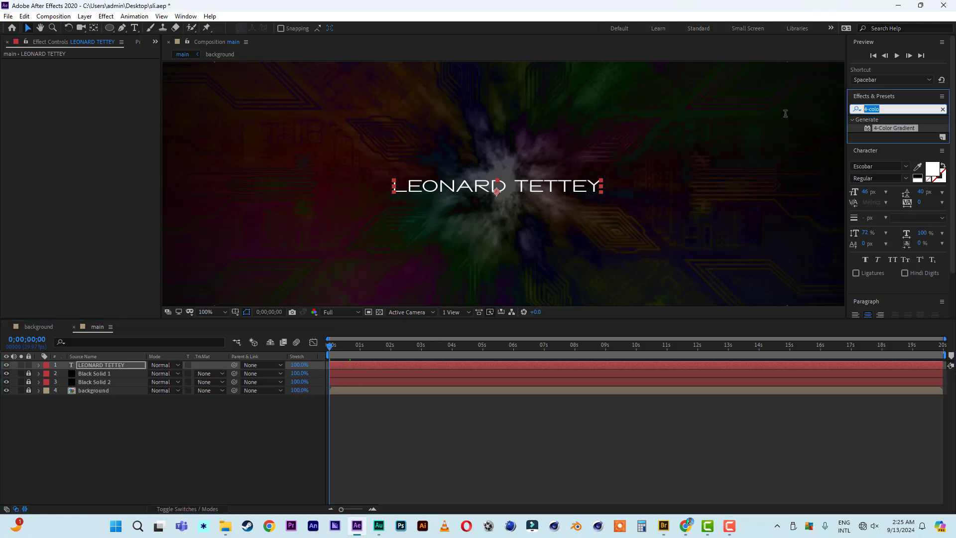
text(linear w)
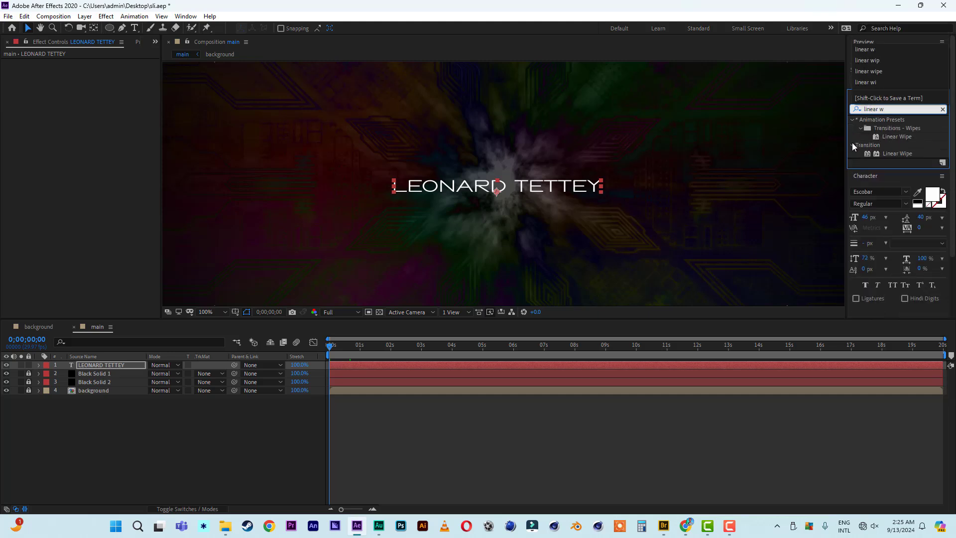
click(897, 154)
double_click(898, 153)
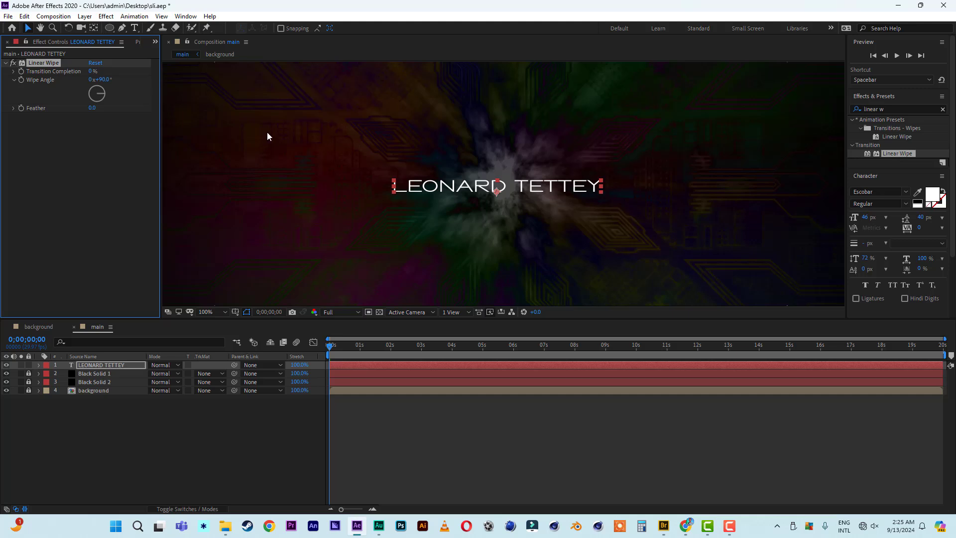
key(comma)
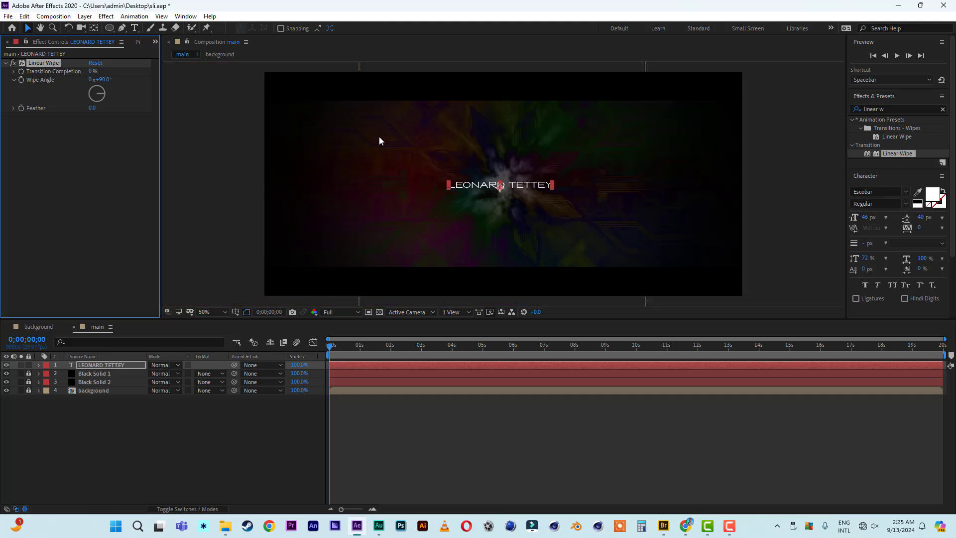
Deselect all layers and turn on rulers around the composition viewer.
key(ctrl+shift+a)
click(162, 16)
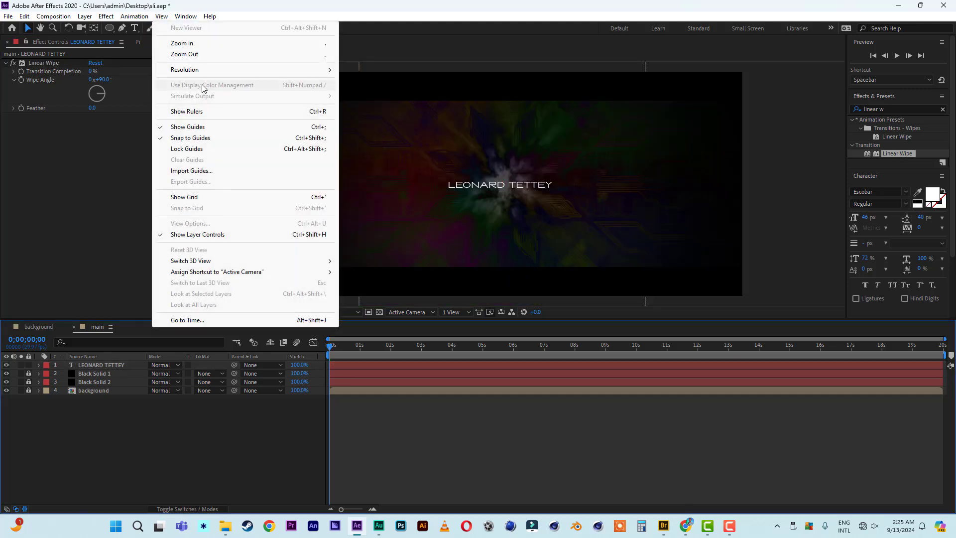
click(231, 112)
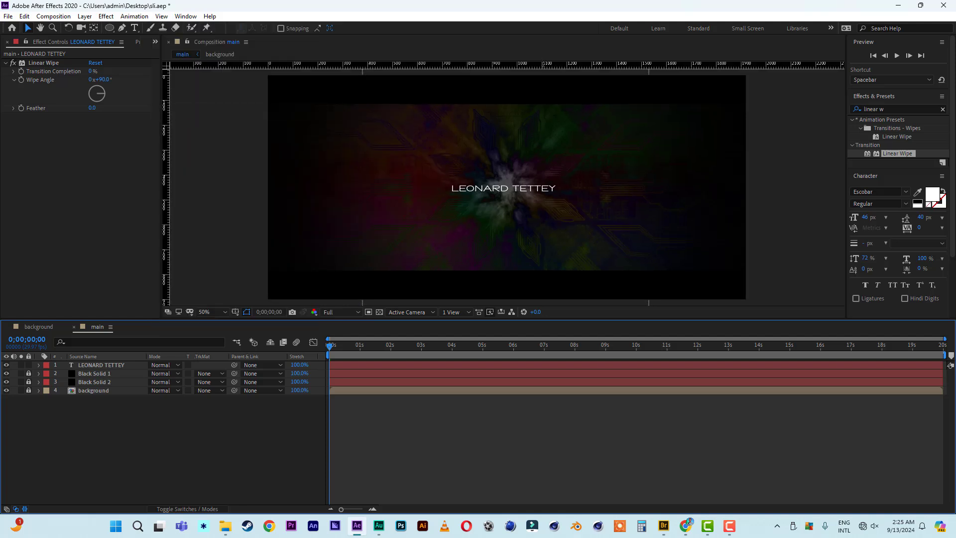
Unlock Black Solid 2 and drag horizontal and vertical guides to the composition centre.
click(28, 382)
click(92, 382)
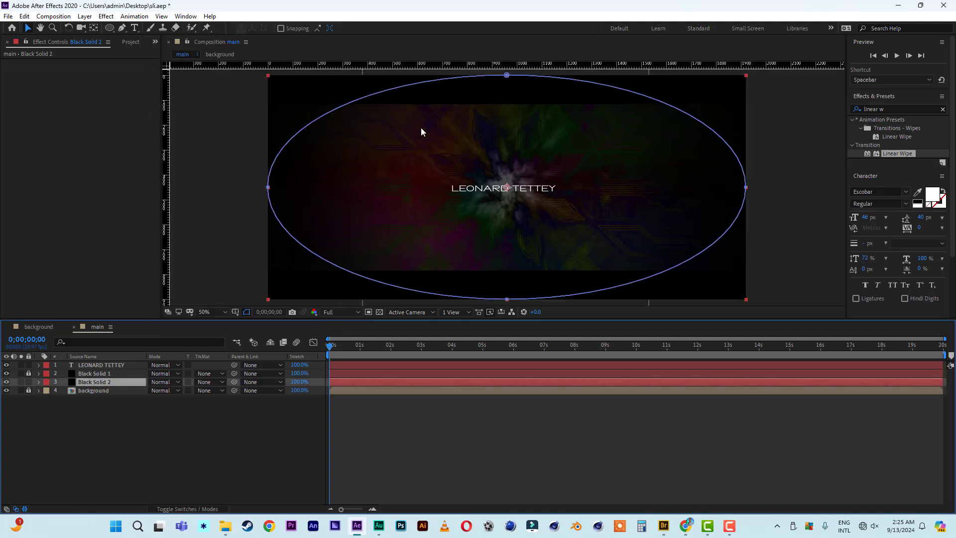
drag(420, 65, 421, 183)
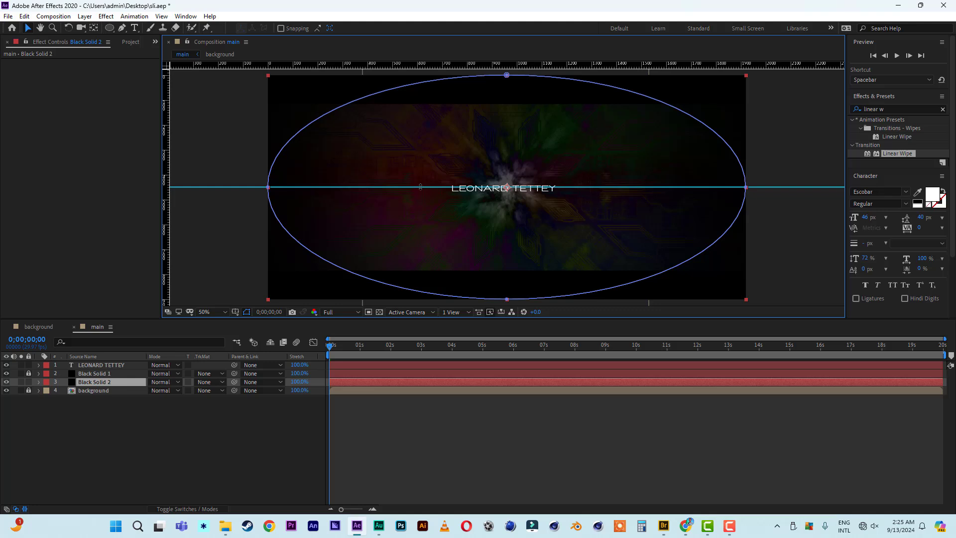
drag(164, 216, 506, 227)
Hide the ellipse mask outline, relock Black Solid 2, zoom to 100% and select the name title layer.
click(247, 312)
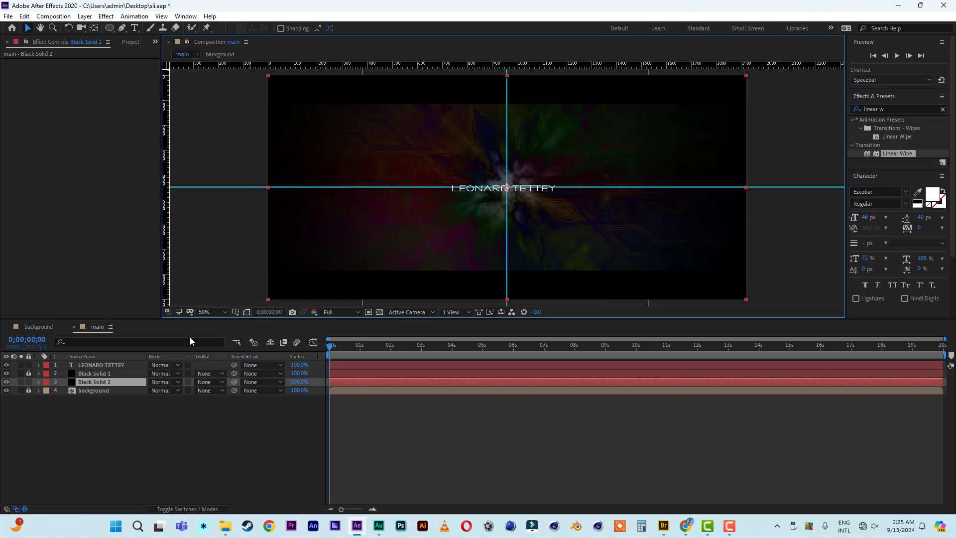
click(28, 381)
key(slash)
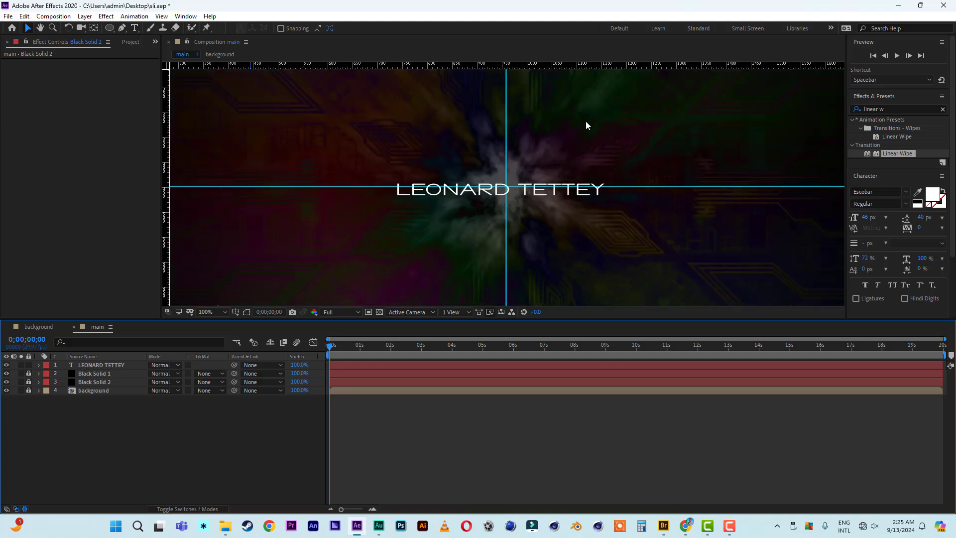
click(106, 366)
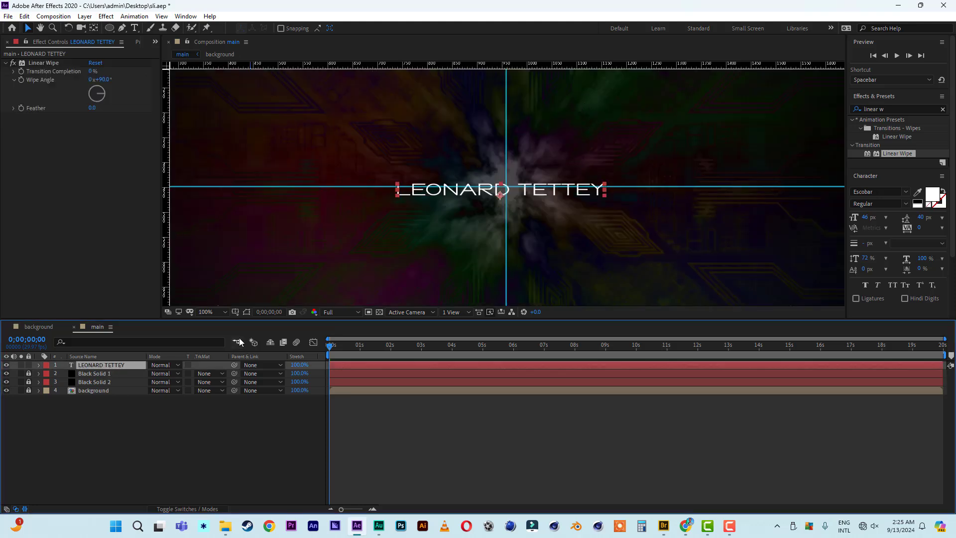
Nudge the name title with arrow keys until it sits on the guide crossing.
key(Up)
key(Up)
key(Up)
key(Up)
key(Up)
key(Up)
key(Up)
key(Right)
key(Right)
key(Right)
key(Right)
key(Right)
key(Right)
key(Right)
key(Right)
key(Right)
key(Right)
key(Right)
key(Right)
key(Right)
key(Up)
key(Up)
key(Up)
key(Up)
key(Up)
key(Up)
key(Up)
key(Up)
key(Up)
key(Up)
key(Up)
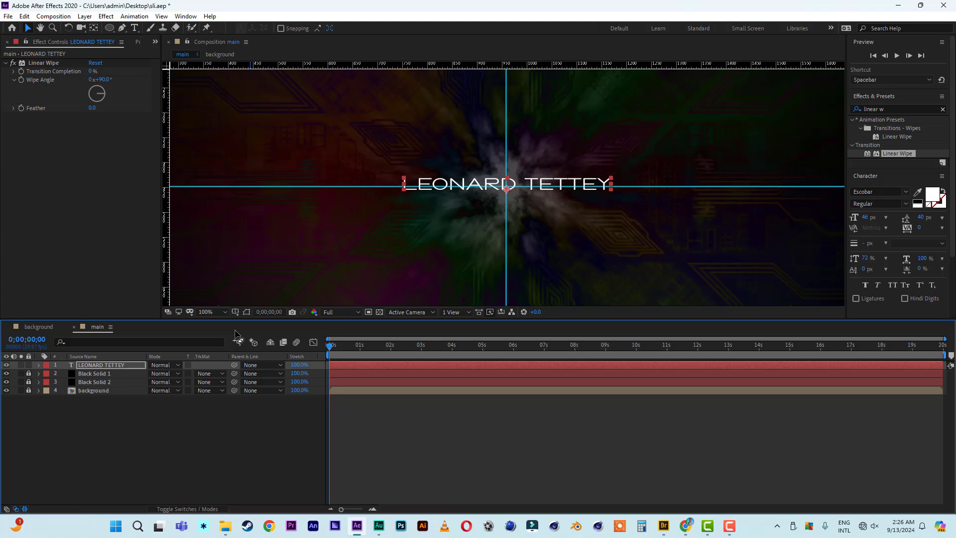
key(Up)
key(Up)
key(Up)
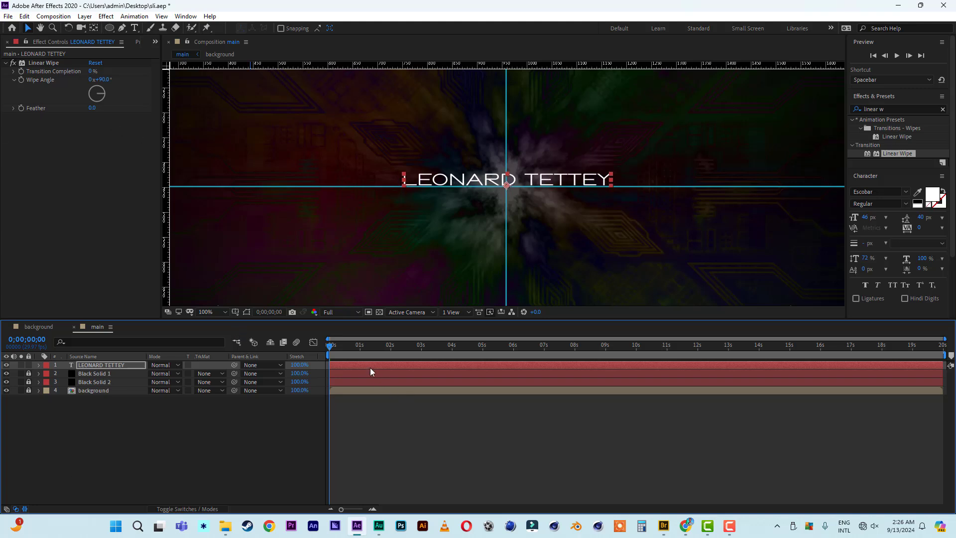
key(p)
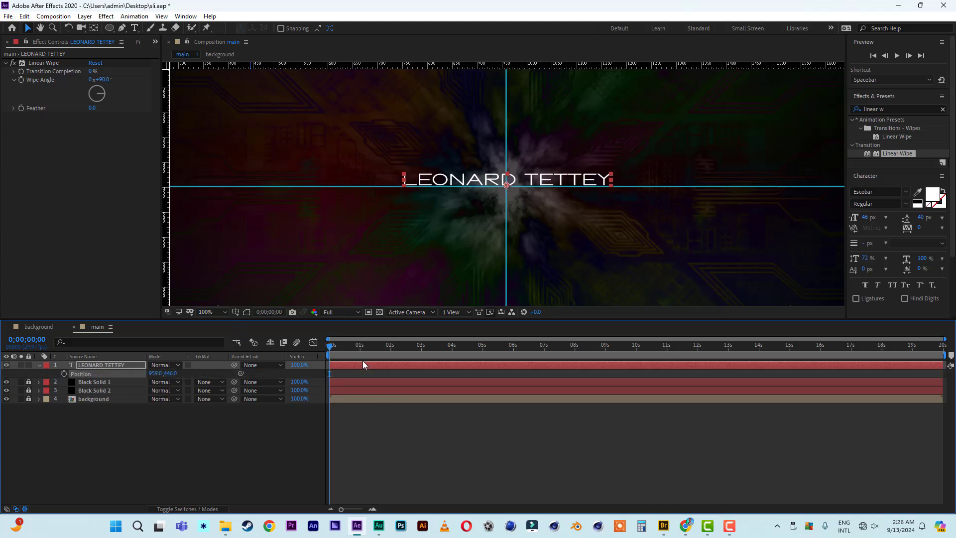
key(Up)
key(Up)
key(Up)
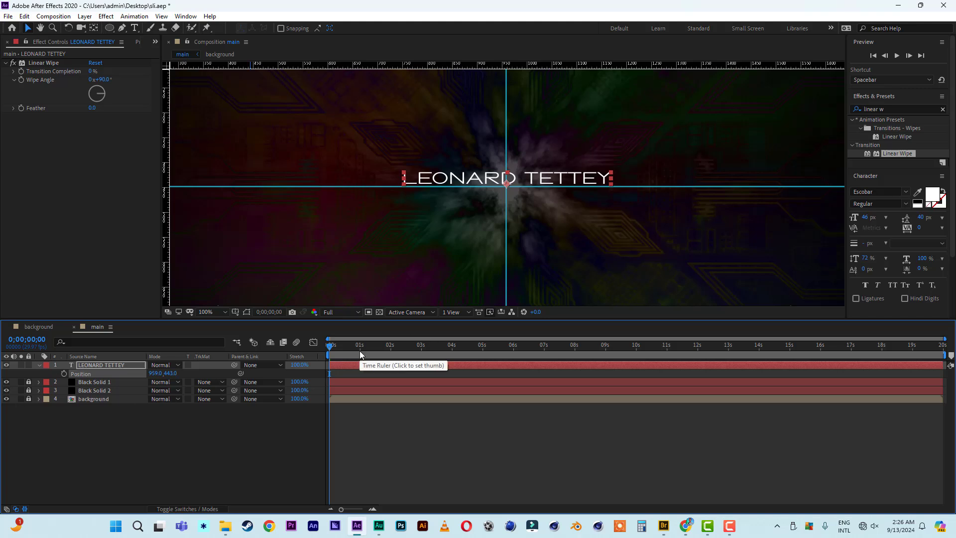
Keyframe Position 959,443 near 1 second and start the title lower at 959,505.
drag(333, 348, 362, 352)
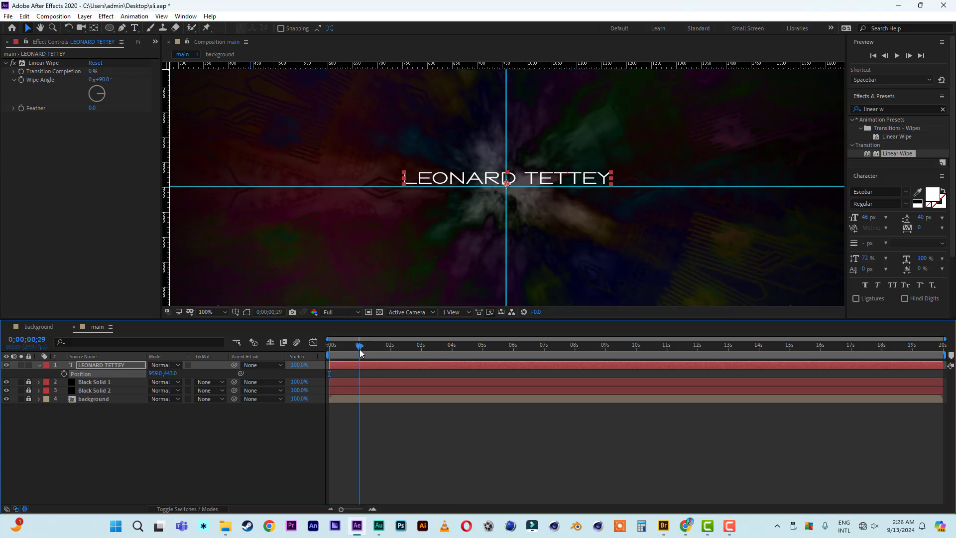
click(64, 373)
drag(359, 351, 315, 345)
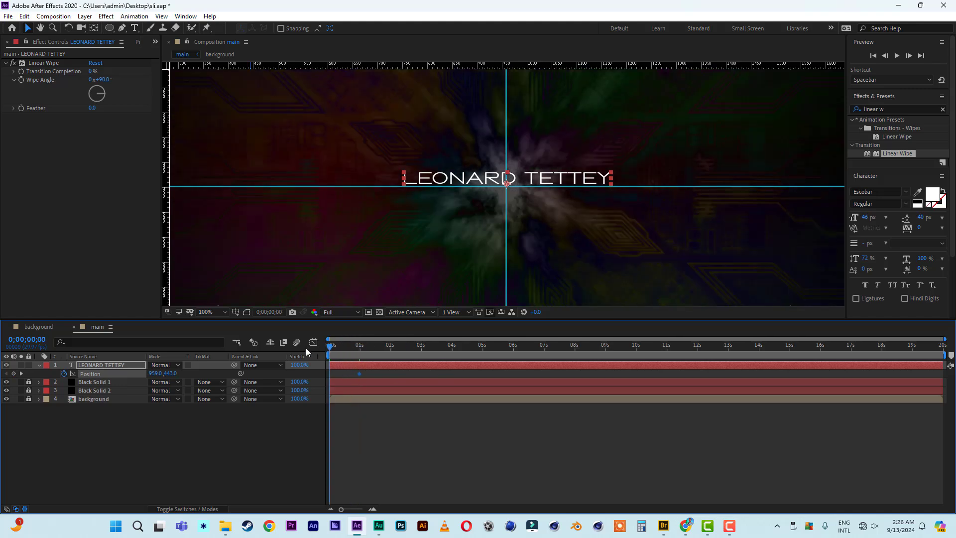
key(Down)
key(Down)
key(Down)
key(Down)
key(Down)
key(Down)
key(Down)
key(Down)
key(Down)
key(Down)
key(Down)
key(Down)
key(Down)
key(Down)
key(Down)
key(Down)
key(Down)
key(Down)
key(Down)
key(Down)
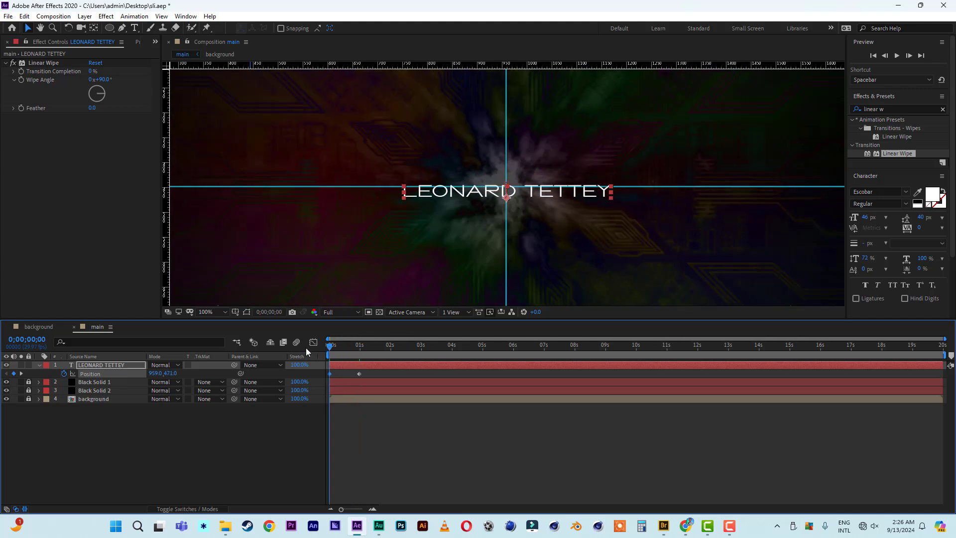
key(Down)
key(Down)
key(Down)
key(Down)
key(Down)
key(Down)
key(Down)
key(Down)
key(Down)
key(Down)
key(Down)
key(Down)
key(Down)
key(Down)
key(Down)
key(Down)
key(Down)
key(Down)
key(Down)
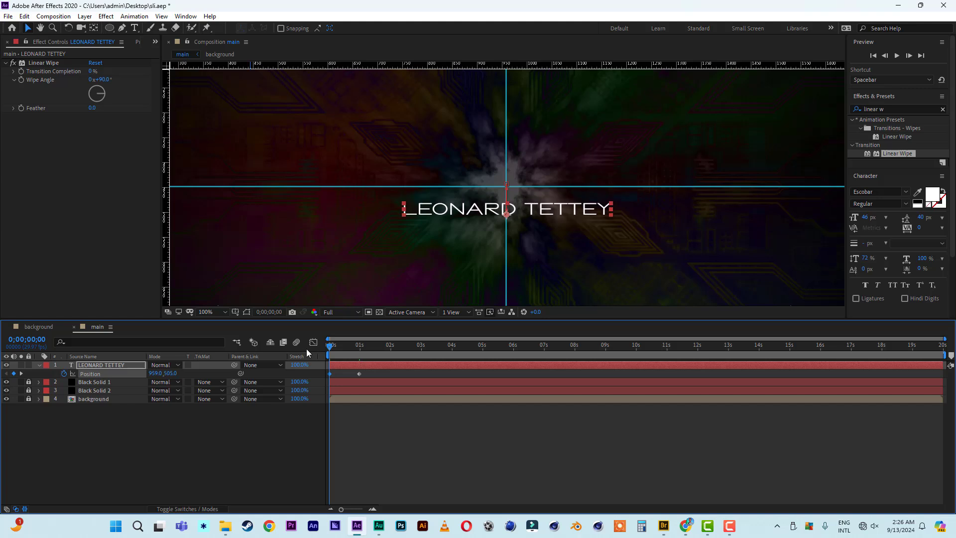
Preview the rising title and zoom the timeline into the first few seconds.
key(space)
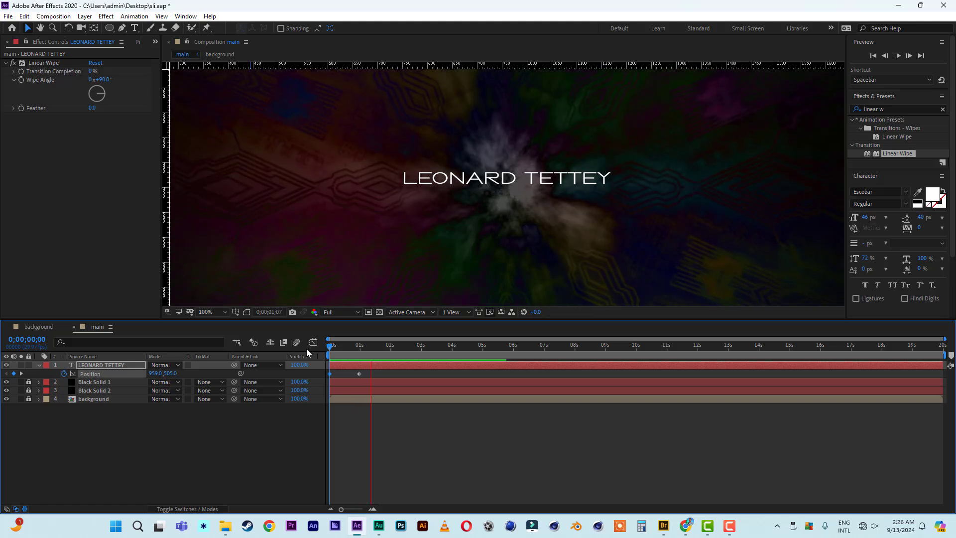
key(space)
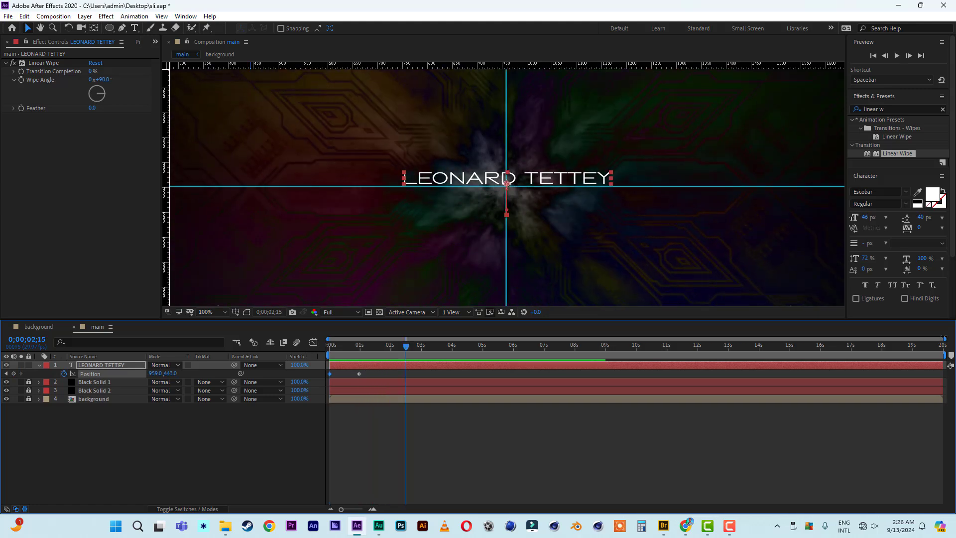
drag(881, 337, 538, 340)
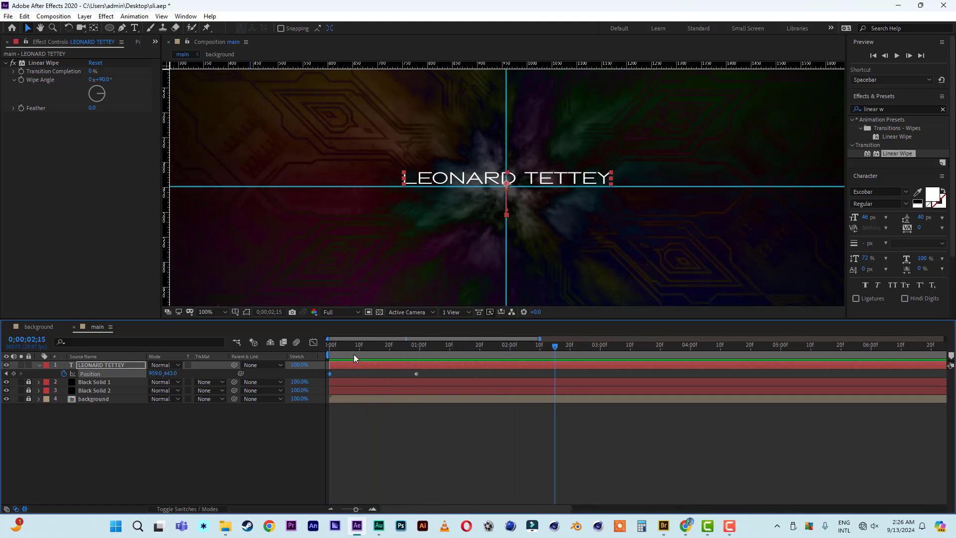
drag(354, 354, 274, 350)
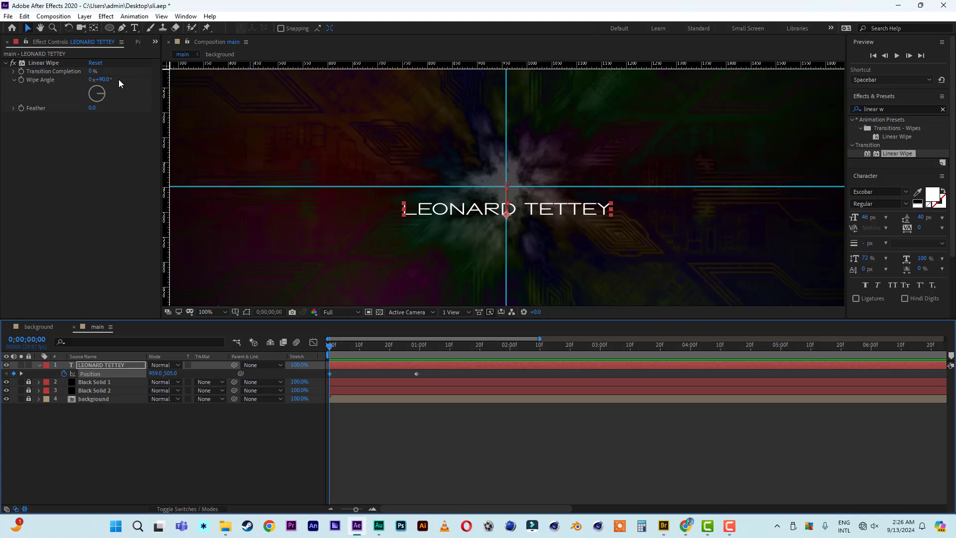
Set the Linear Wipe angle to 0° and Transition Completion to 48%.
click(103, 80)
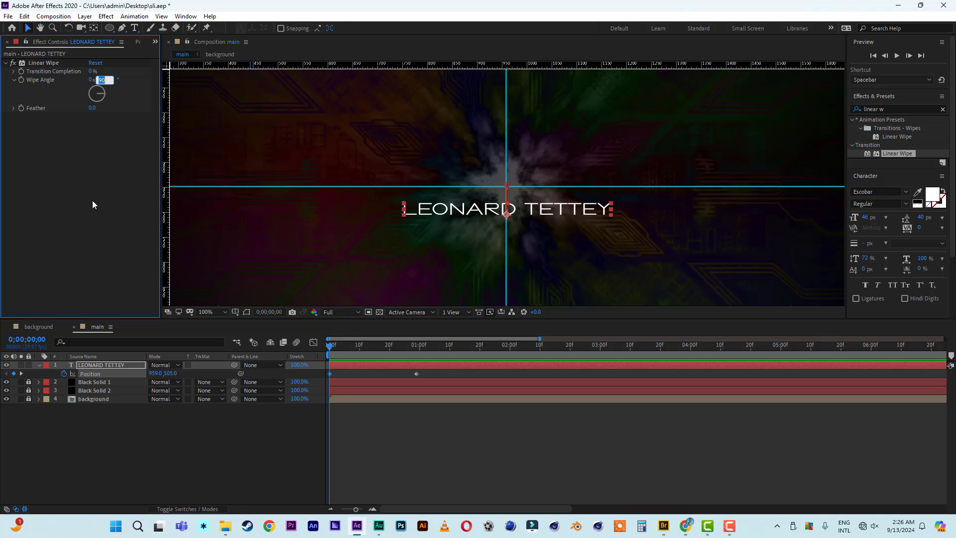
text(0)
key(Return)
drag(92, 71, 118, 74)
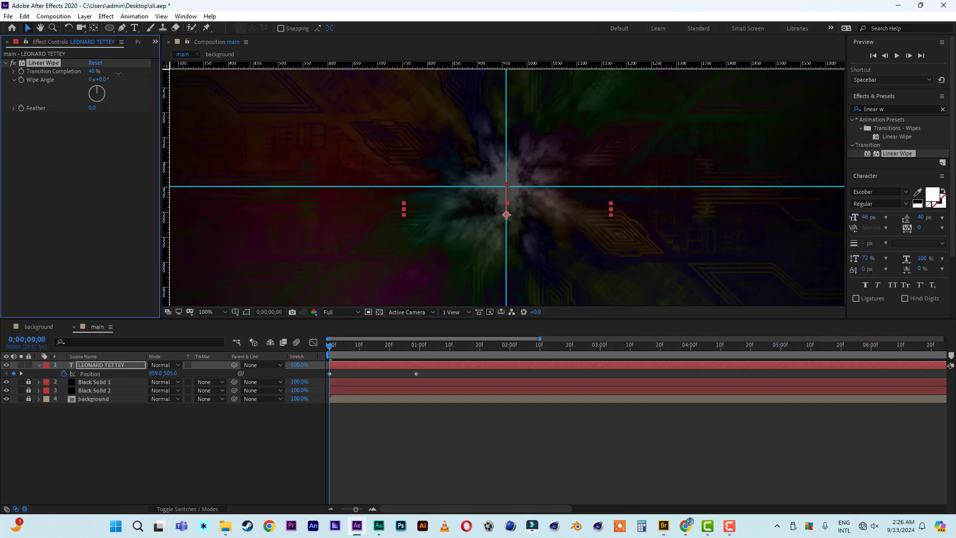
Scrub and preview to check the name revealed as it rises.
click(335, 348)
drag(339, 349, 272, 344)
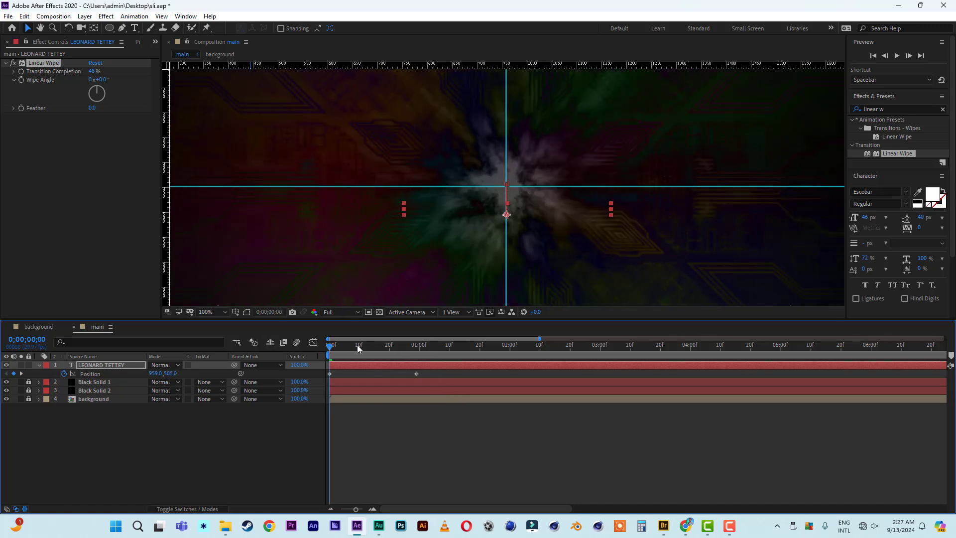
key(space)
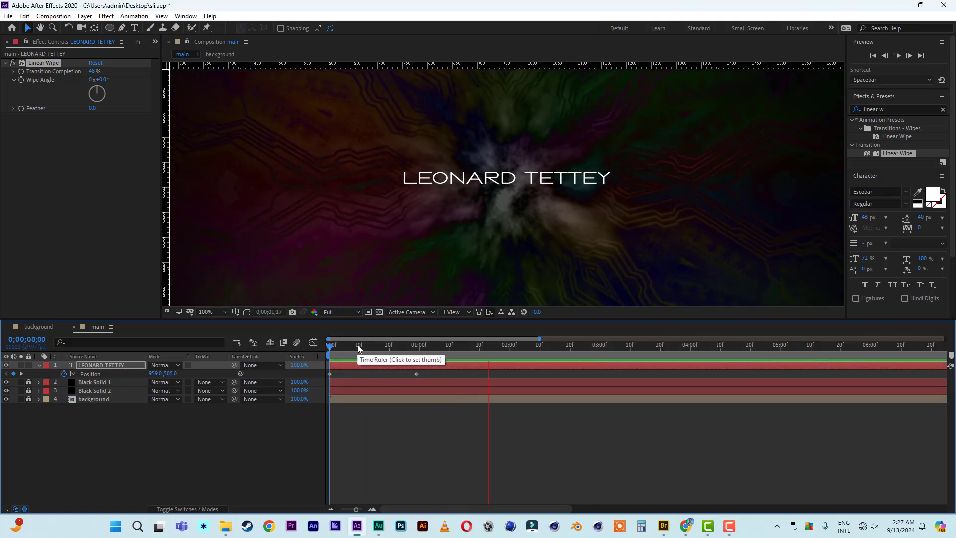
key(space)
Apply Easy Ease to both Position keyframes of the title.
click(310, 374)
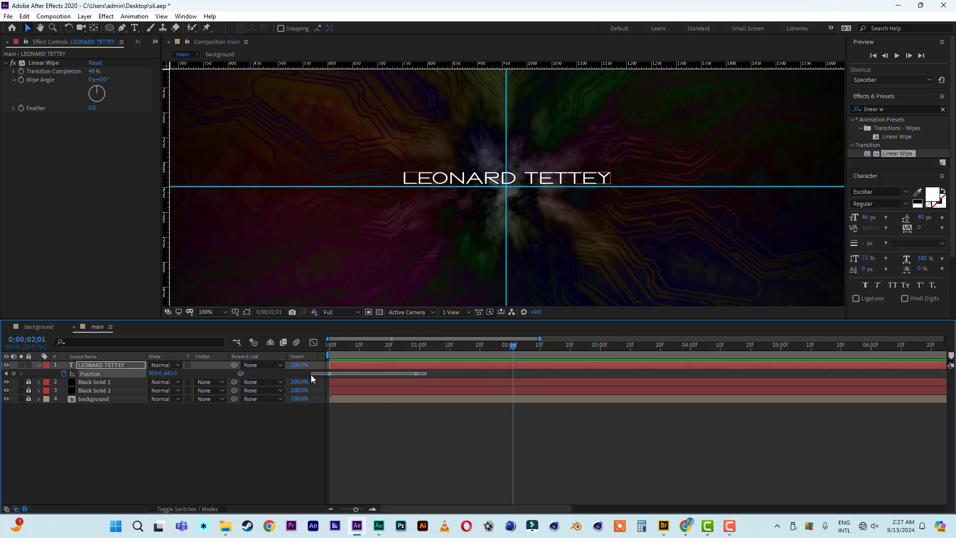
right_click(417, 375)
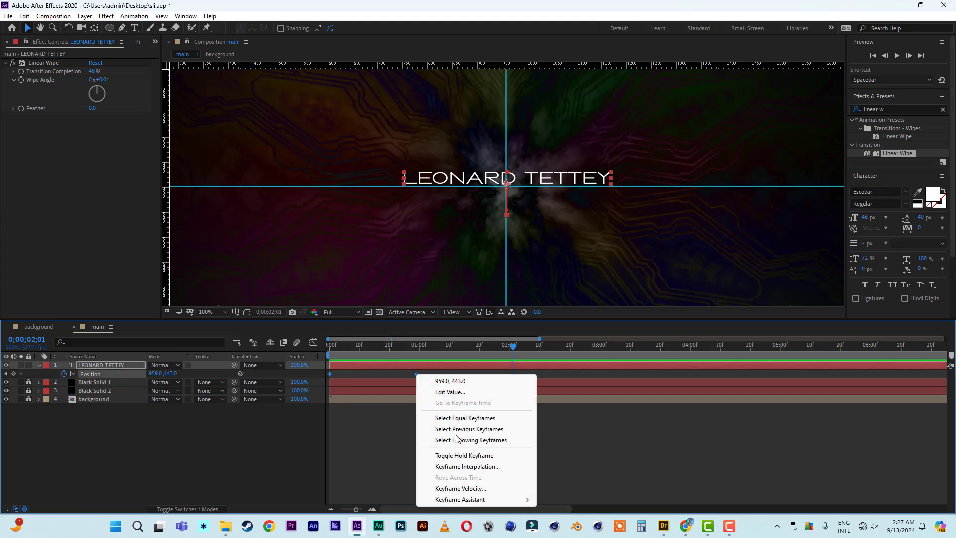
mouse_move(481, 500)
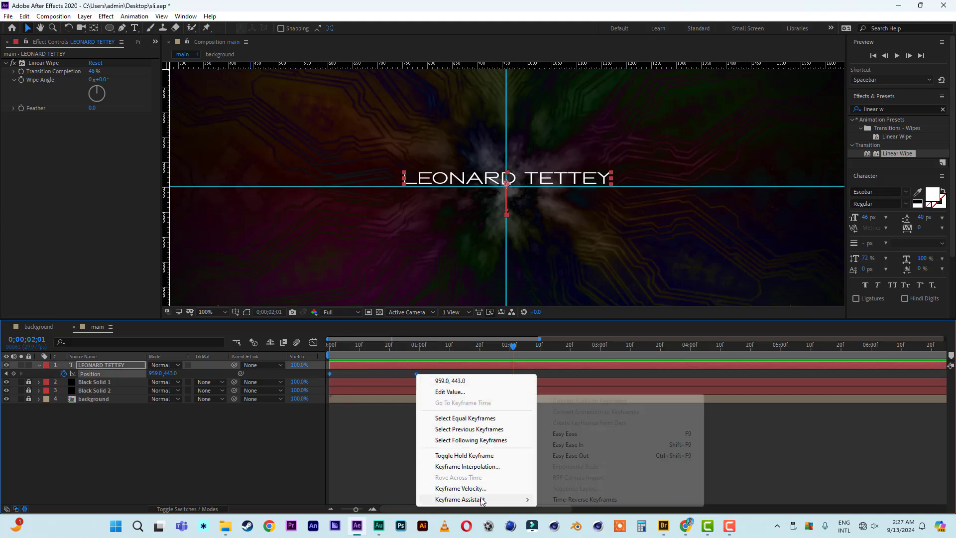
click(571, 434)
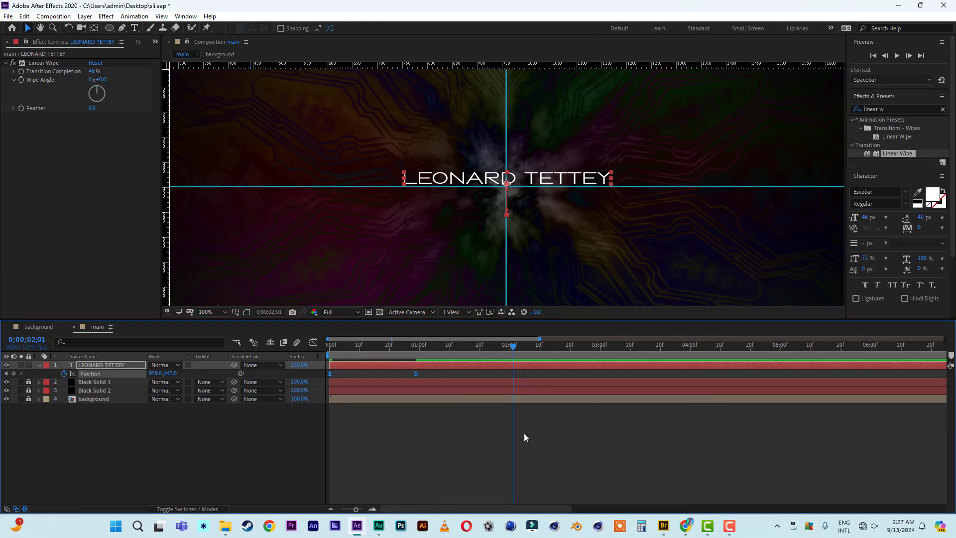
Increase the ease influence in the Graph Editor so the slide decelerates more at the end.
click(313, 343)
mouse_move(416, 481)
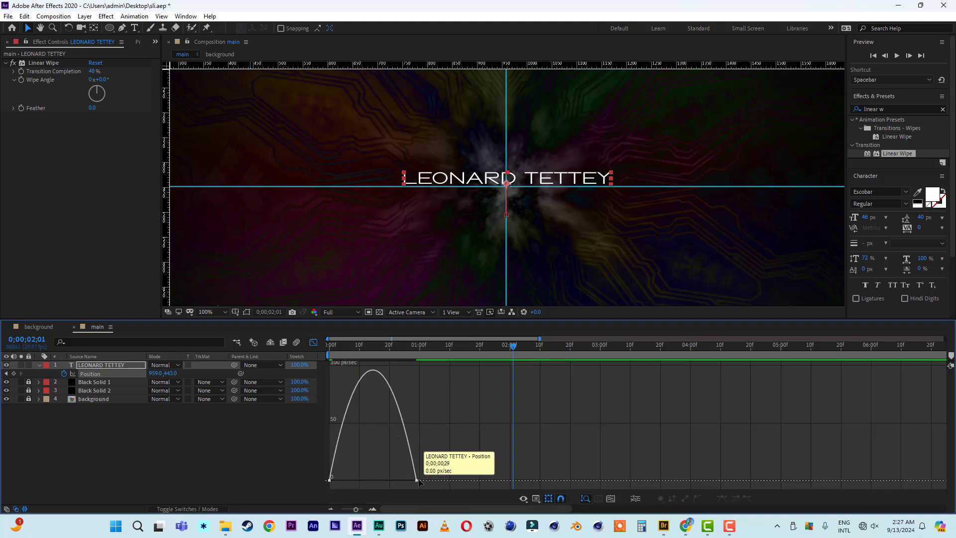
drag(404, 482, 376, 483)
click(314, 344)
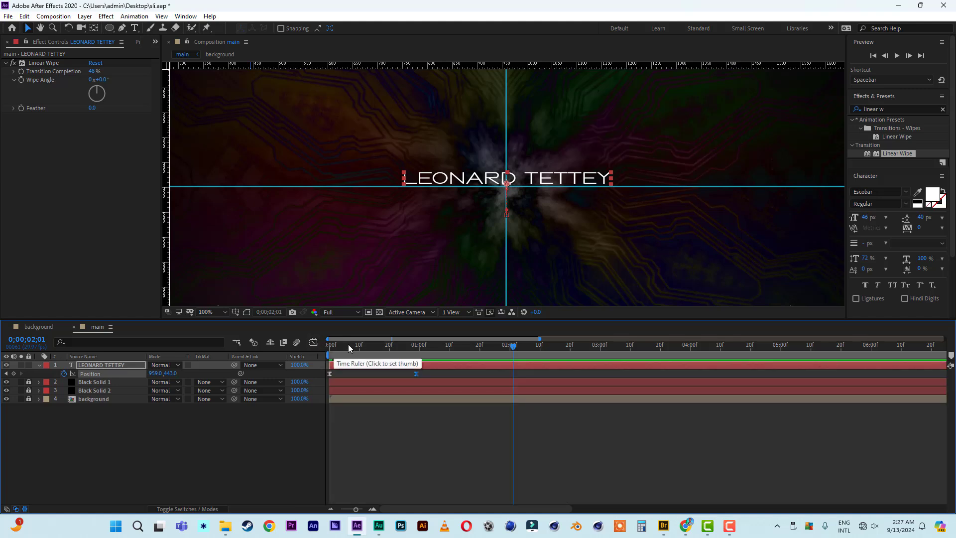
Preview, then move the end Position keyframe later to about 0;00;00;29.
drag(348, 344, 279, 348)
key(space)
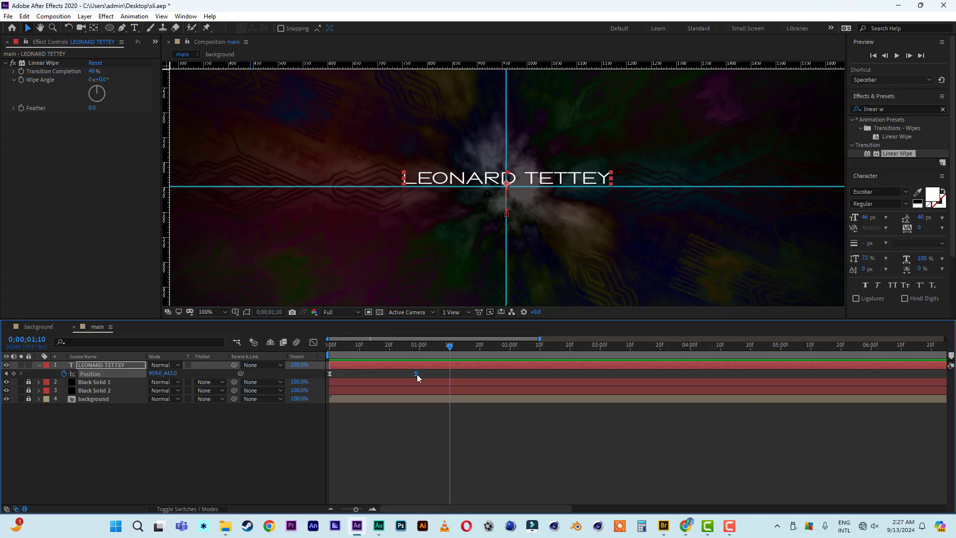
drag(417, 376, 482, 380)
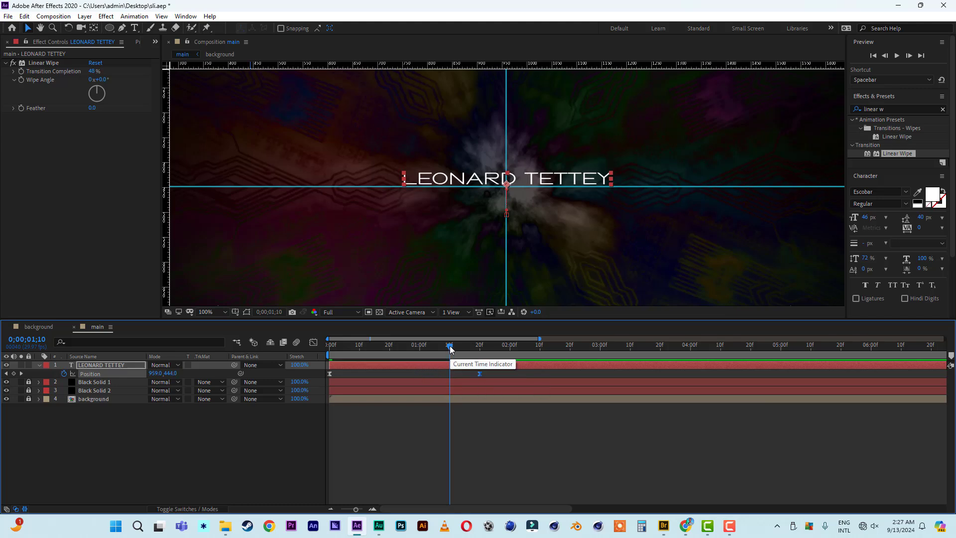
drag(449, 346, 301, 348)
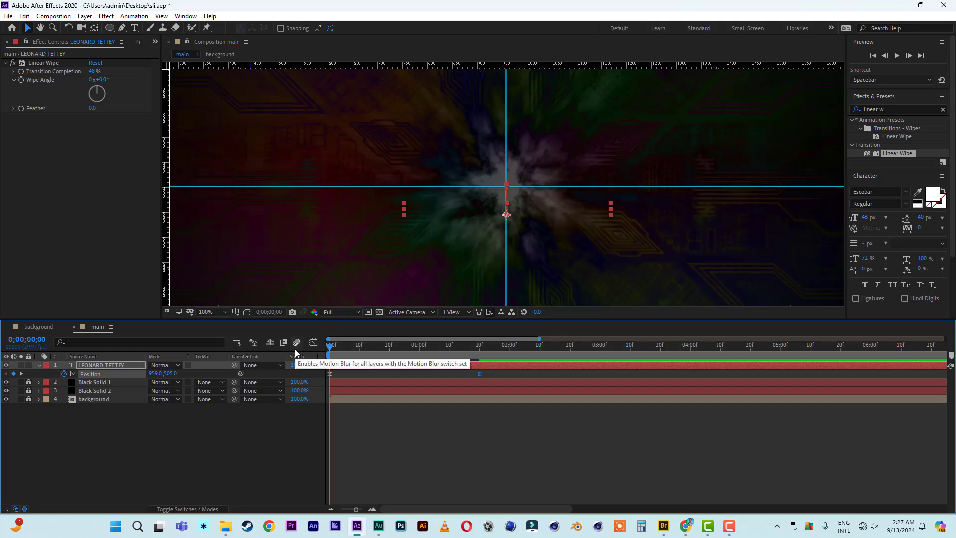
Preview the eased, wiped title rising into place.
key(space)
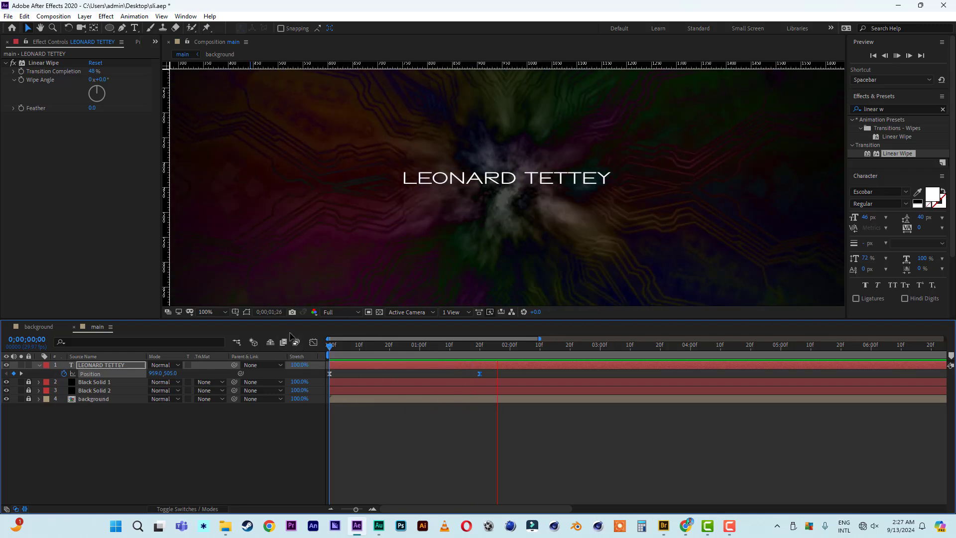
key(space)
key(space)
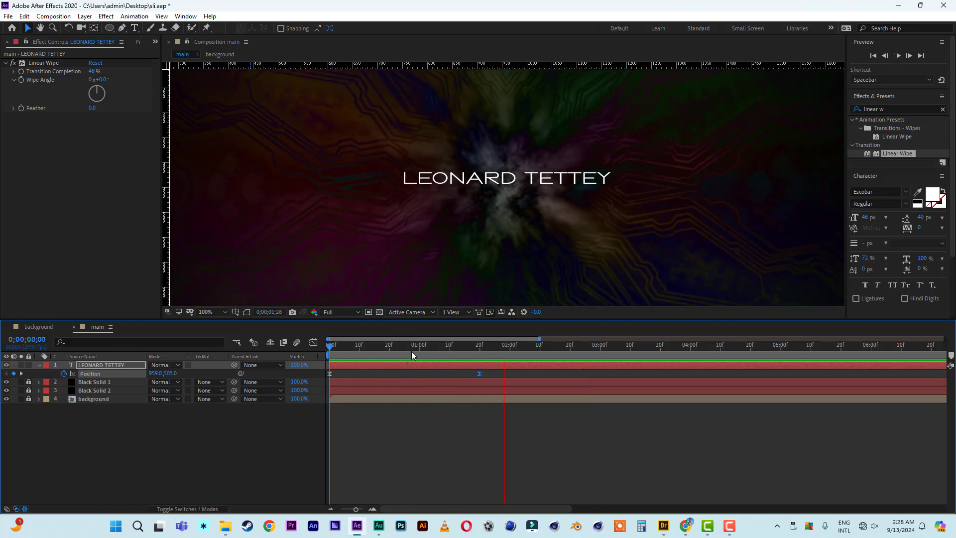
key(space)
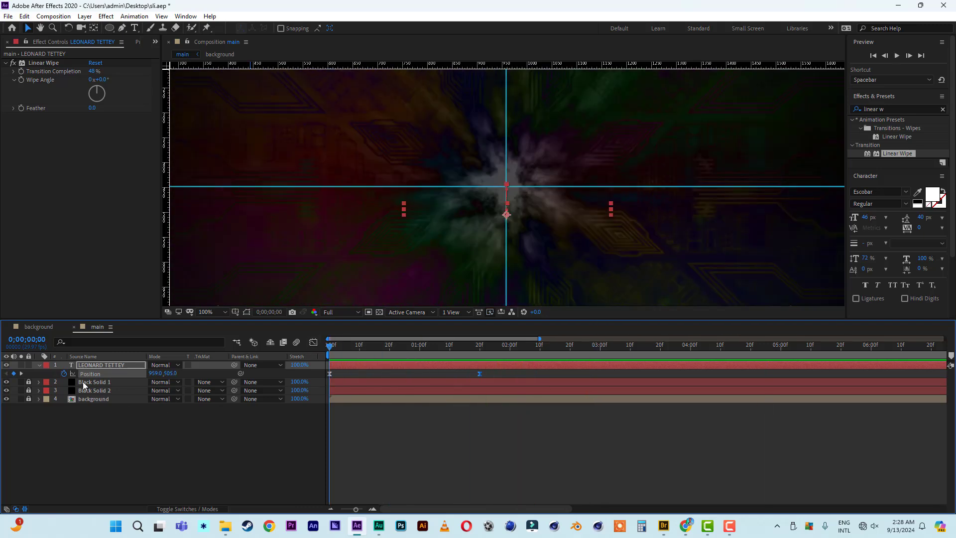
Expand the title layer, collapse Transform and open its Text properties.
click(38, 364)
click(39, 365)
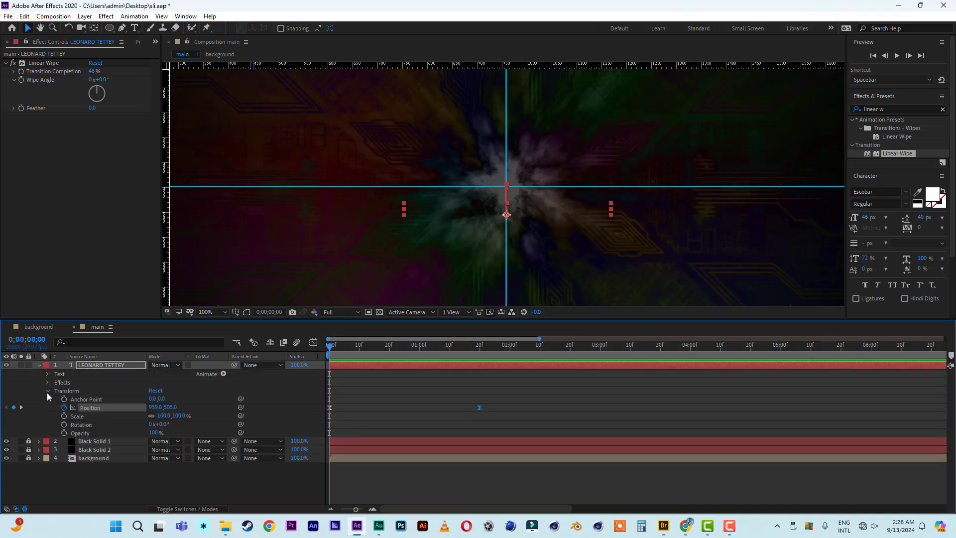
click(48, 391)
click(47, 374)
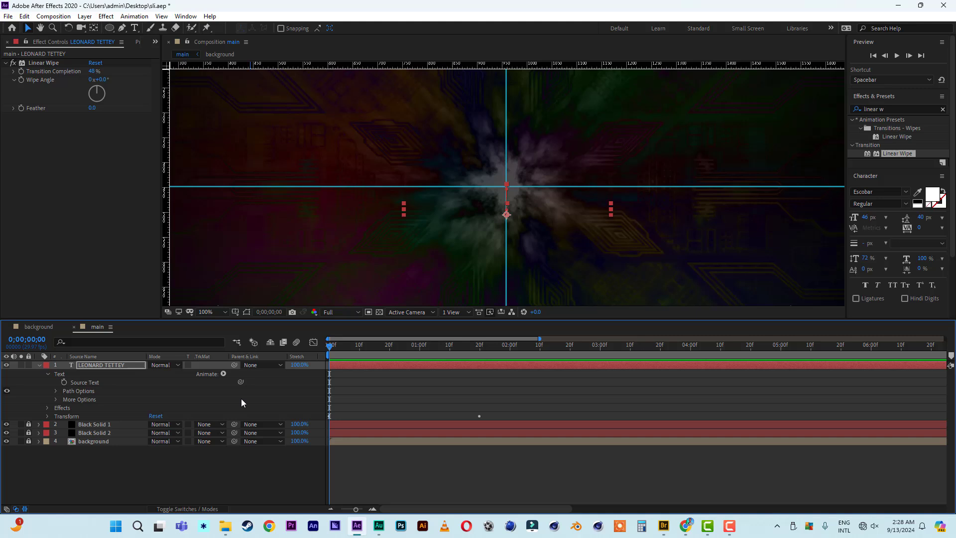
Add a Tracking animator and keyframe Tracking Amount 0 at frame 0.
click(223, 374)
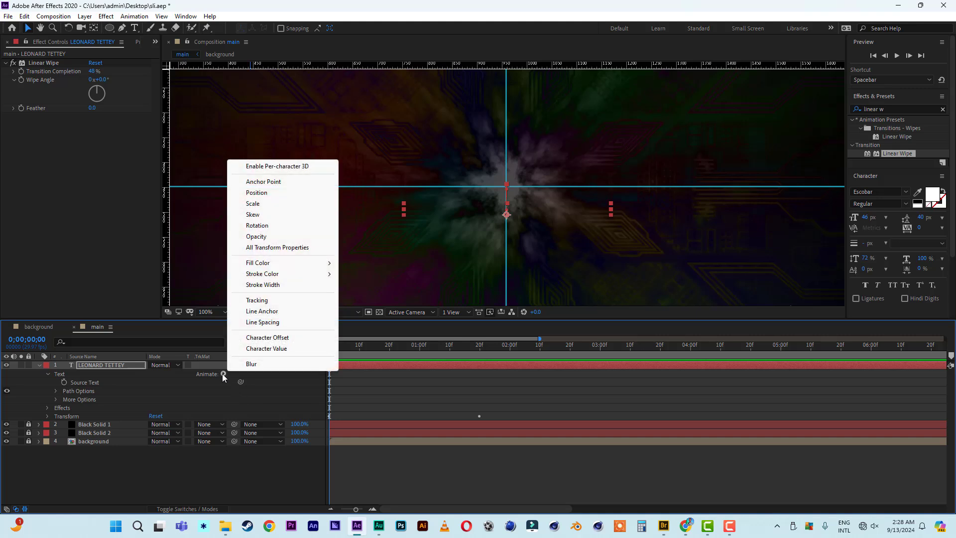
click(256, 300)
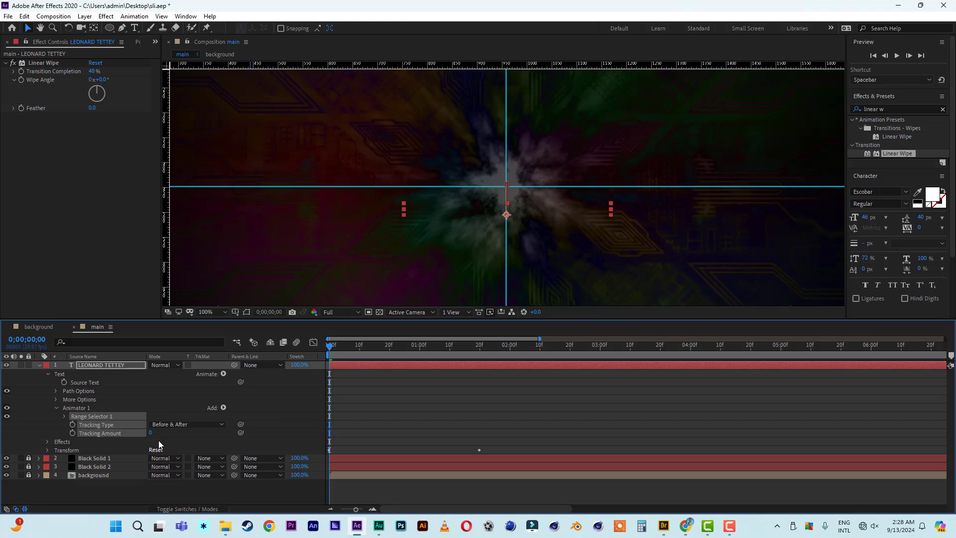
click(189, 437)
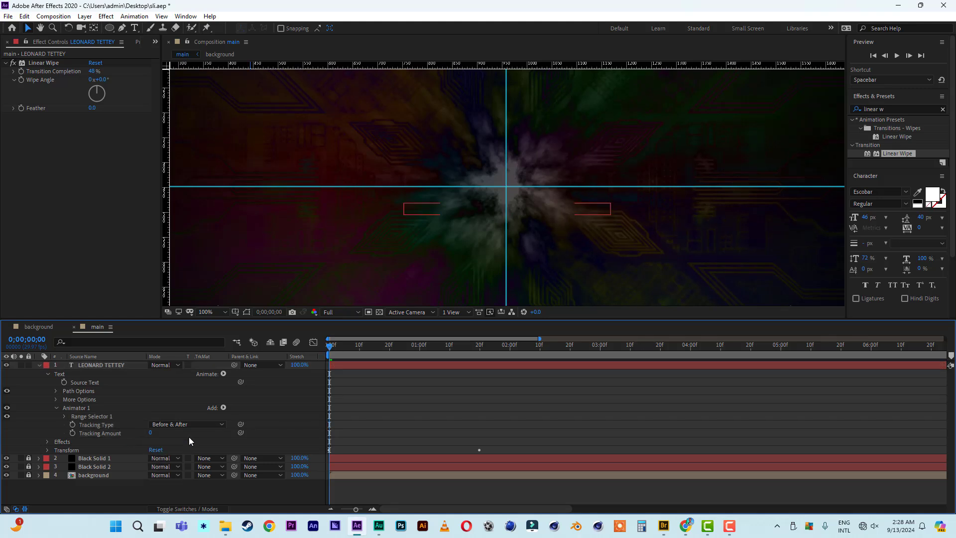
click(73, 434)
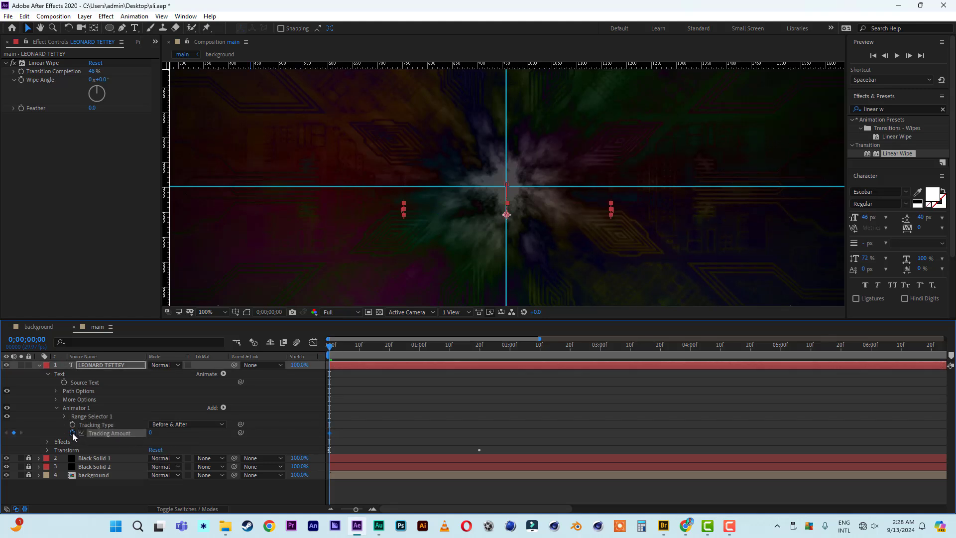
Set a Tracking Amount keyframe at 3 seconds and preview the letter spacing.
click(600, 346)
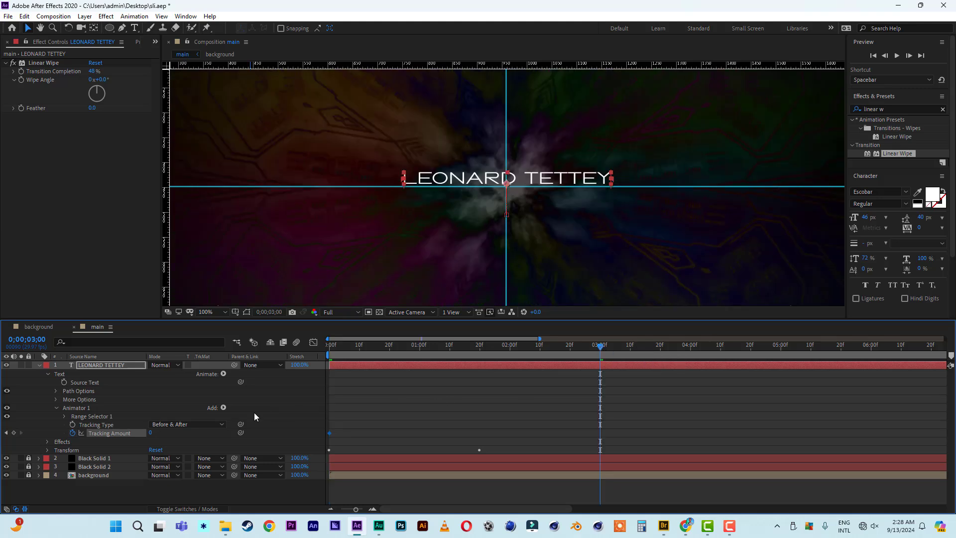
click(149, 432)
key(Return)
drag(344, 347, 270, 351)
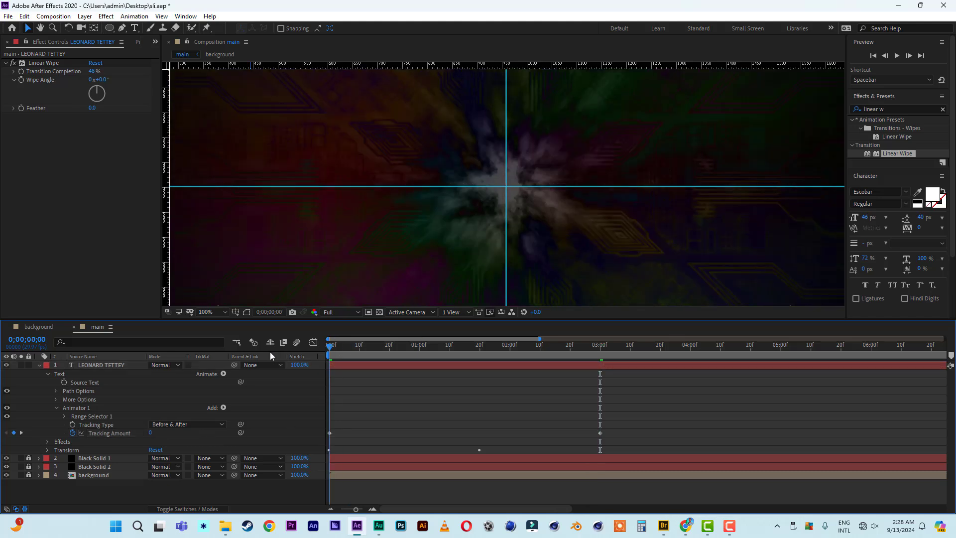
key(space)
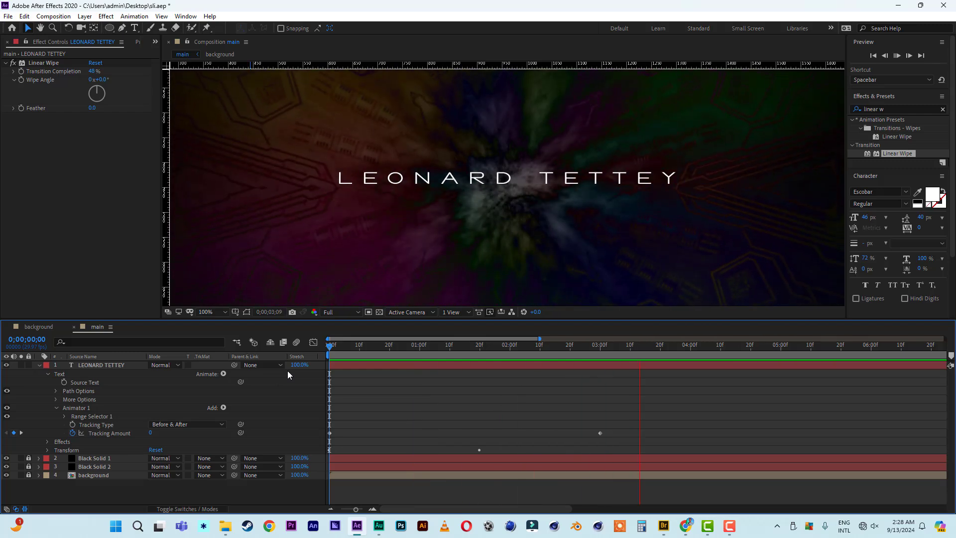
key(space)
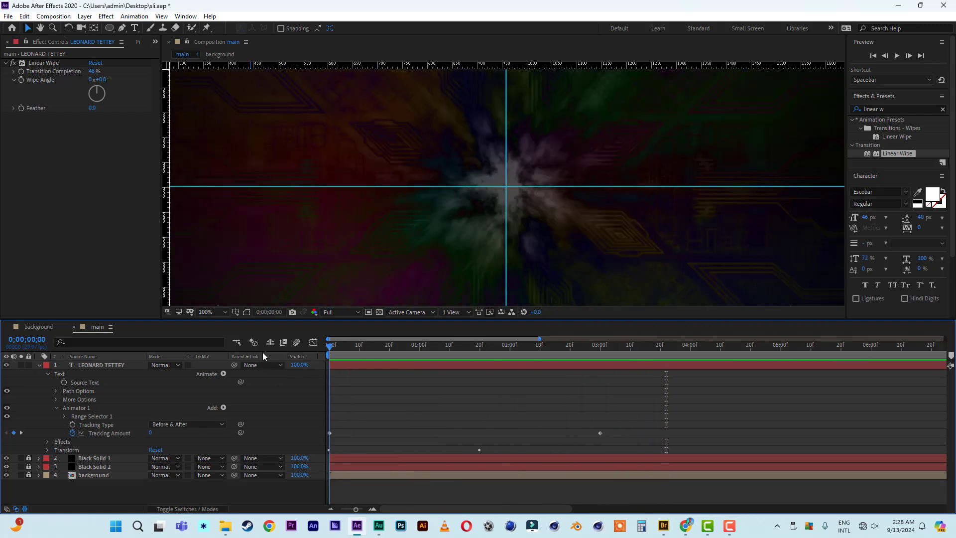
key(Home)
key(space)
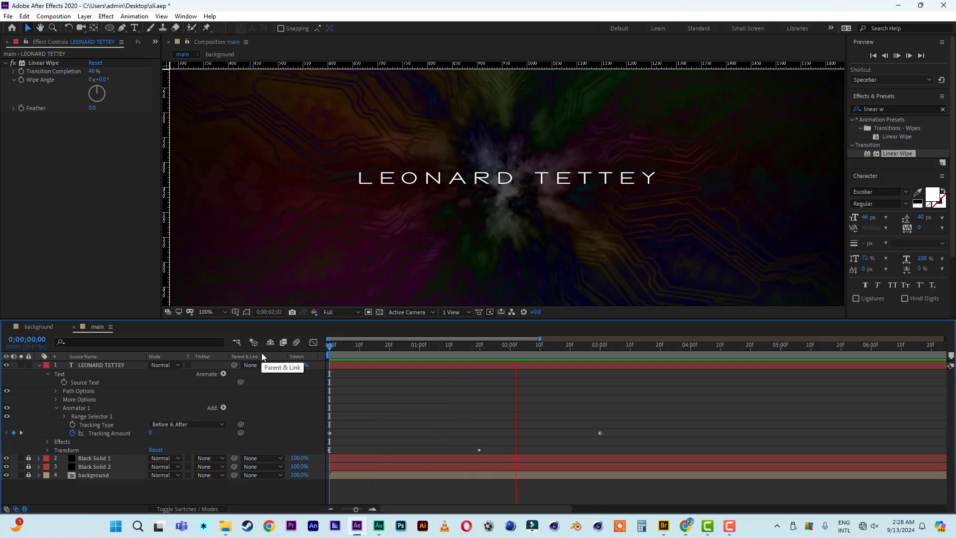
key(space)
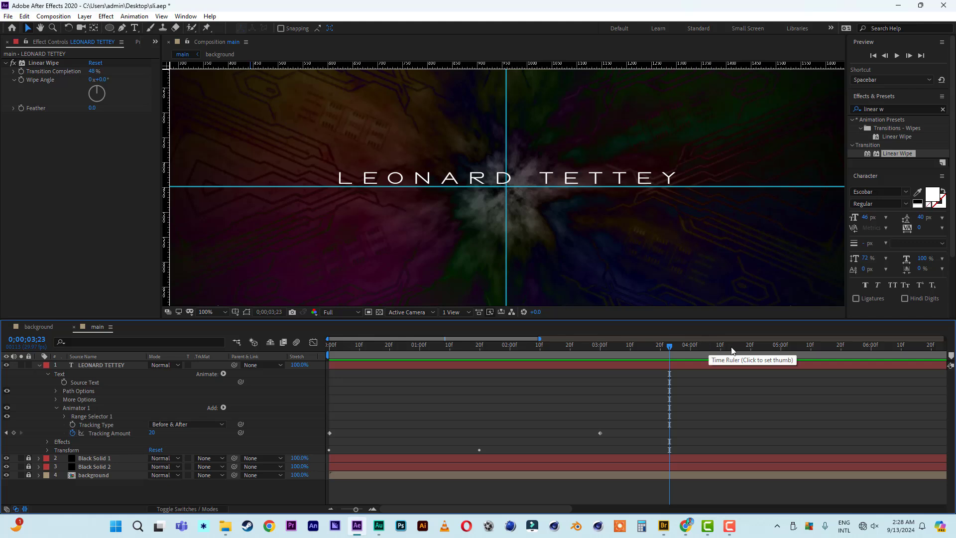
Set Tracking Amount 30 at 4;19, delete the 3-second keyframe, and preview.
click(748, 347)
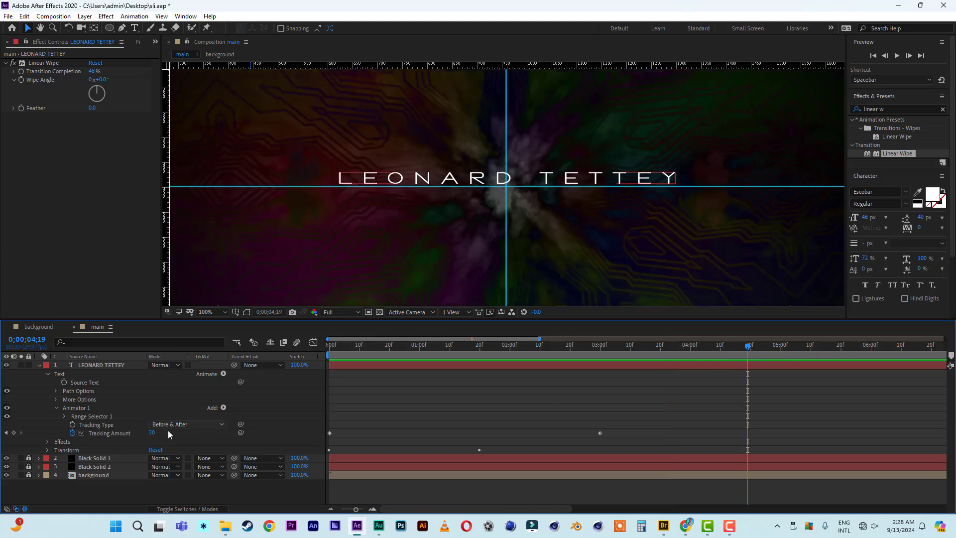
click(151, 432)
text(30)
key(Return)
drag(645, 415, 577, 448)
key(Delete)
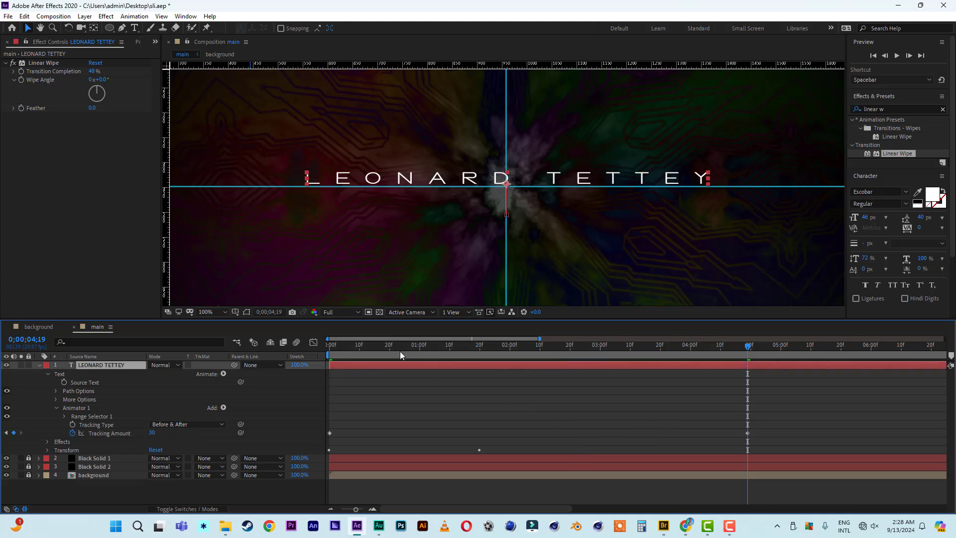
drag(395, 347, 306, 366)
key(space)
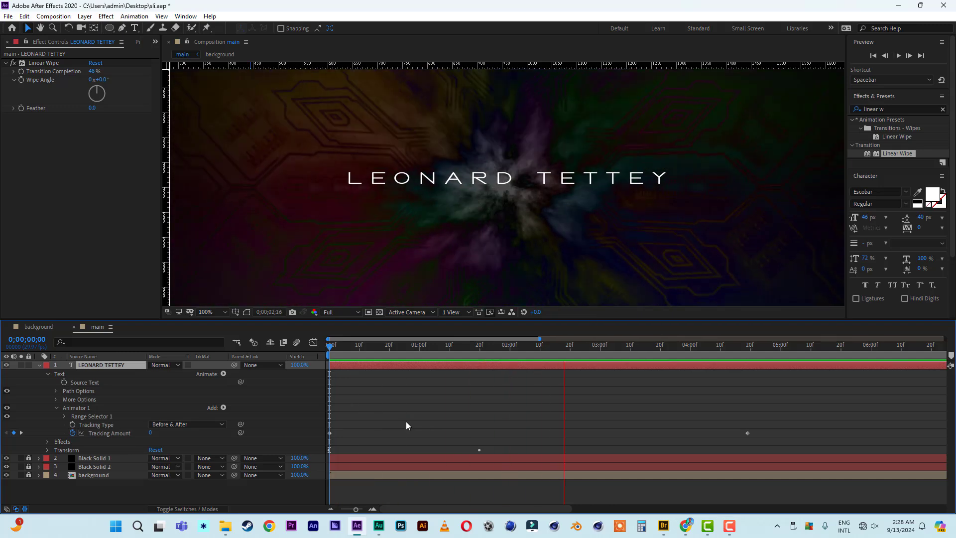
key(space)
Collapse the title layer and preview up to 2;18.
click(39, 365)
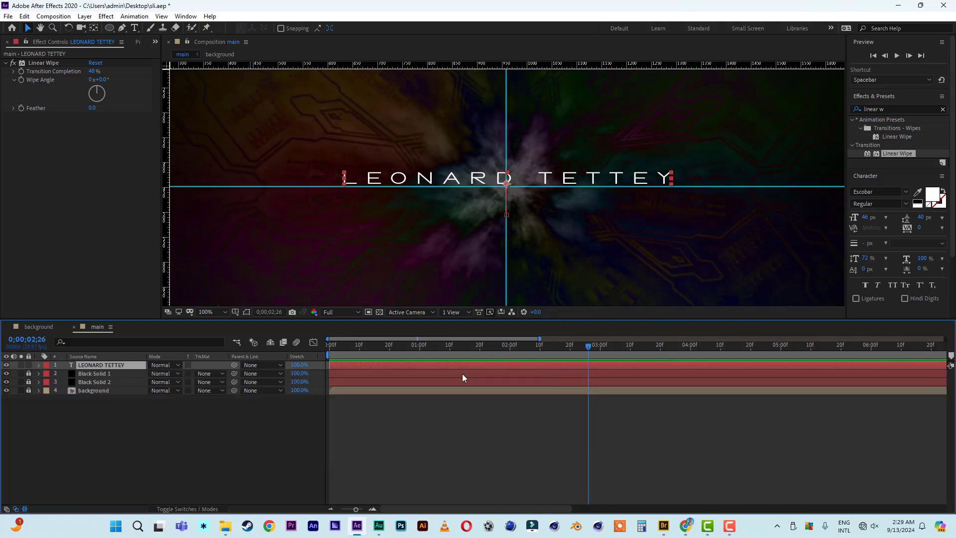
drag(339, 345, 309, 347)
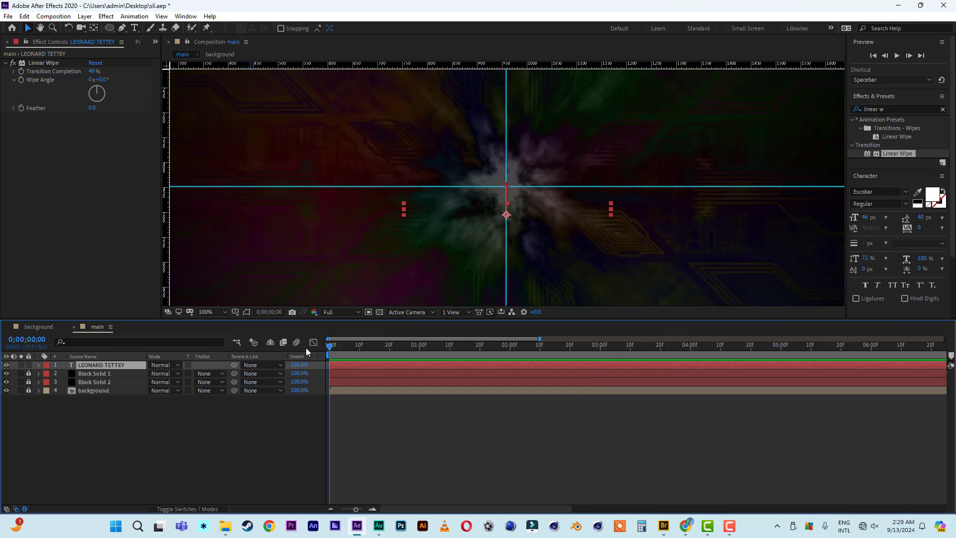
key(space)
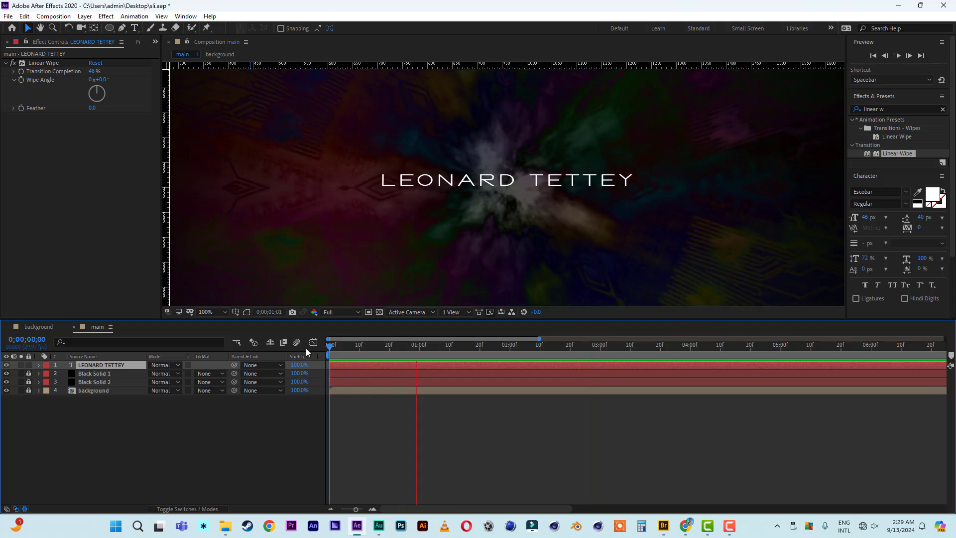
key(space)
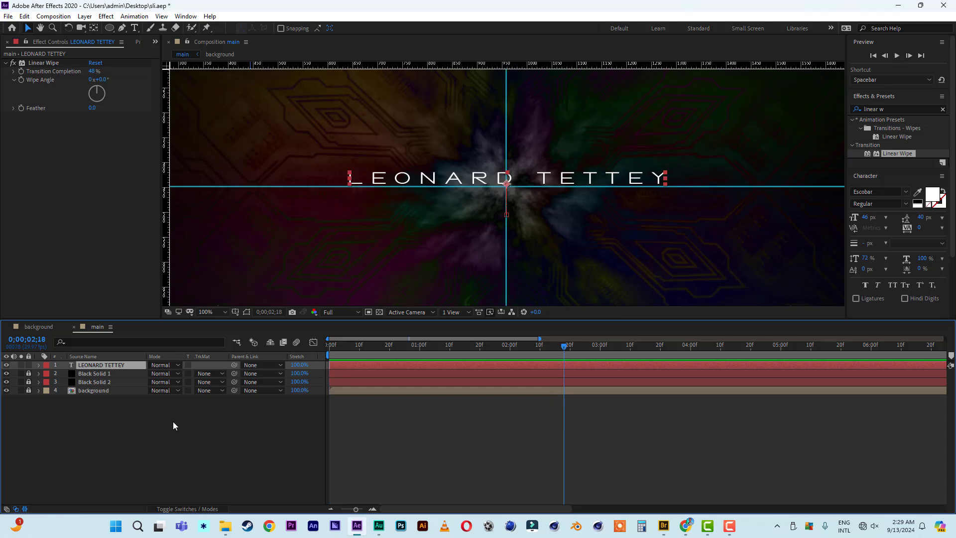
Keyframe Opacity from 100% at 2;18 to 0% at 3;08.
key(t)
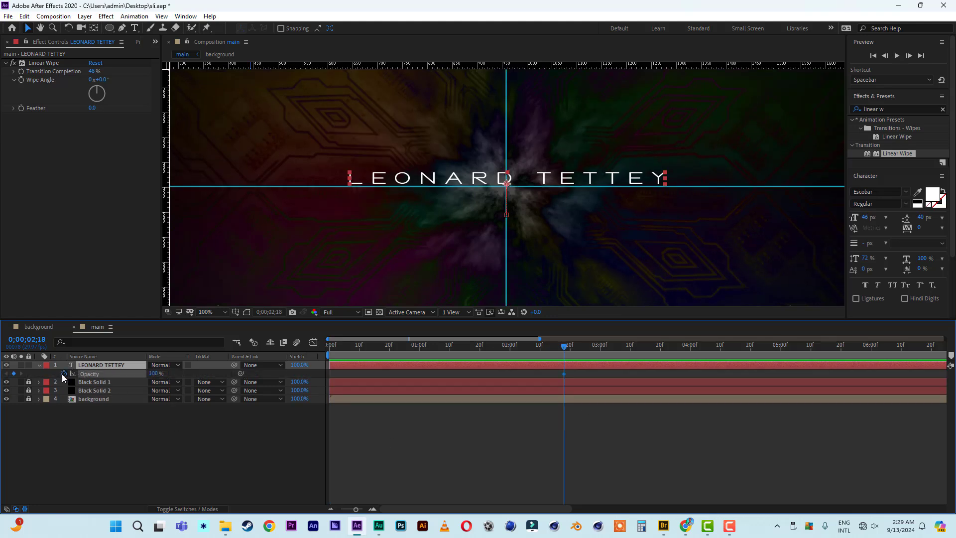
click(63, 374)
click(625, 348)
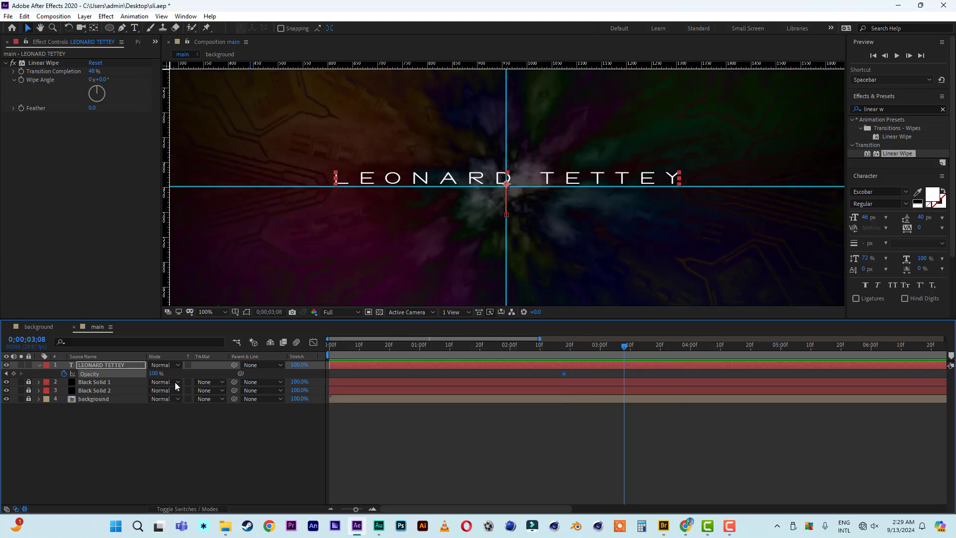
click(153, 374)
text(0)
key(Return)
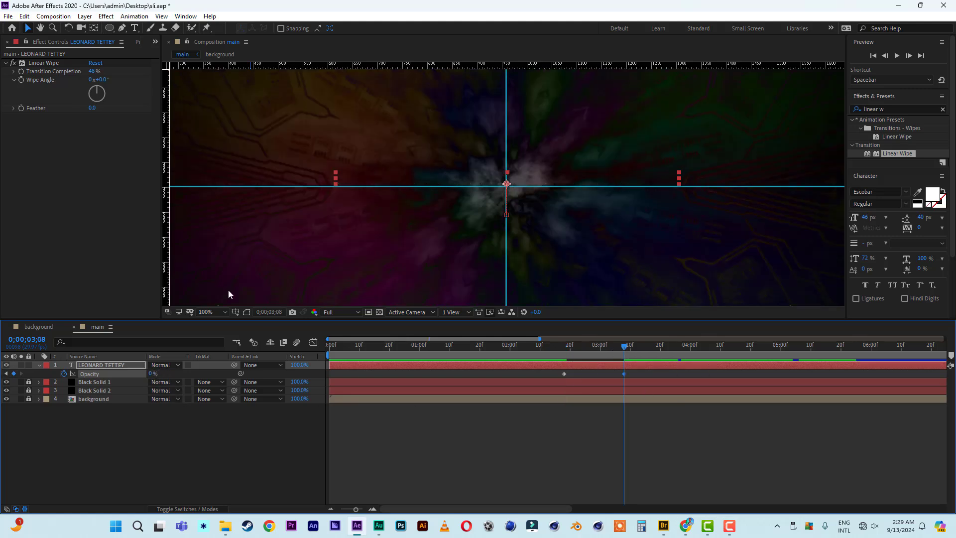
Split the title layer with Edit > Split Layer, delete the tail, and preview.
click(27, 19)
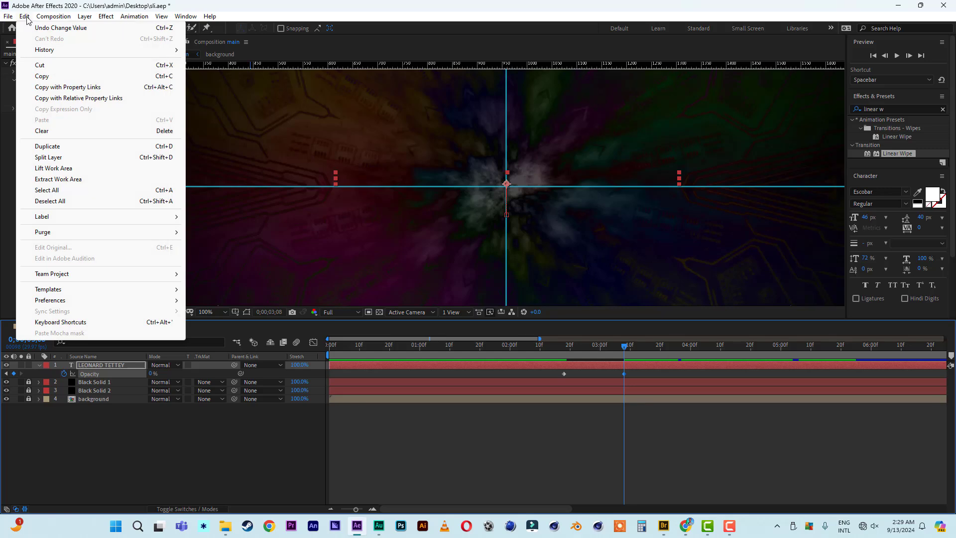
click(27, 18)
click(27, 18)
click(50, 158)
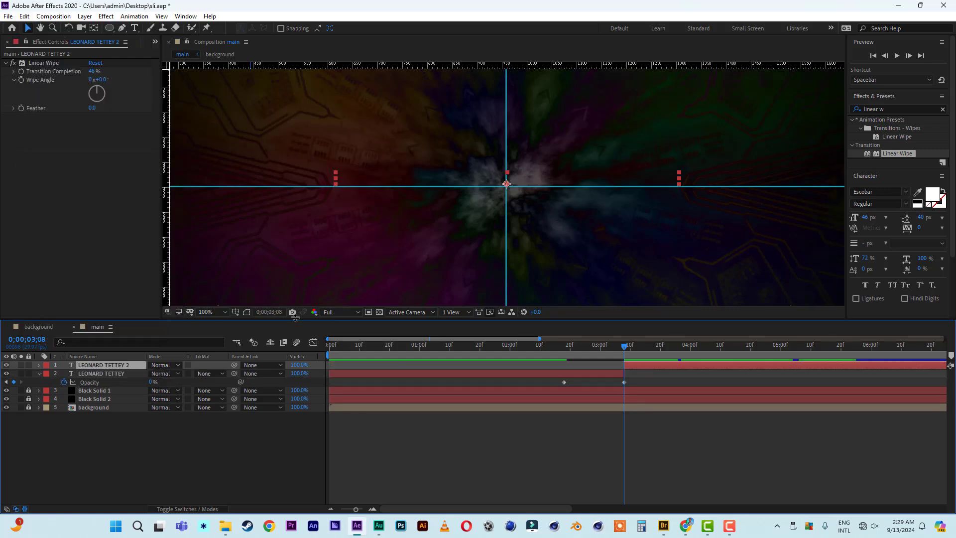
key(Delete)
click(375, 351)
key(space)
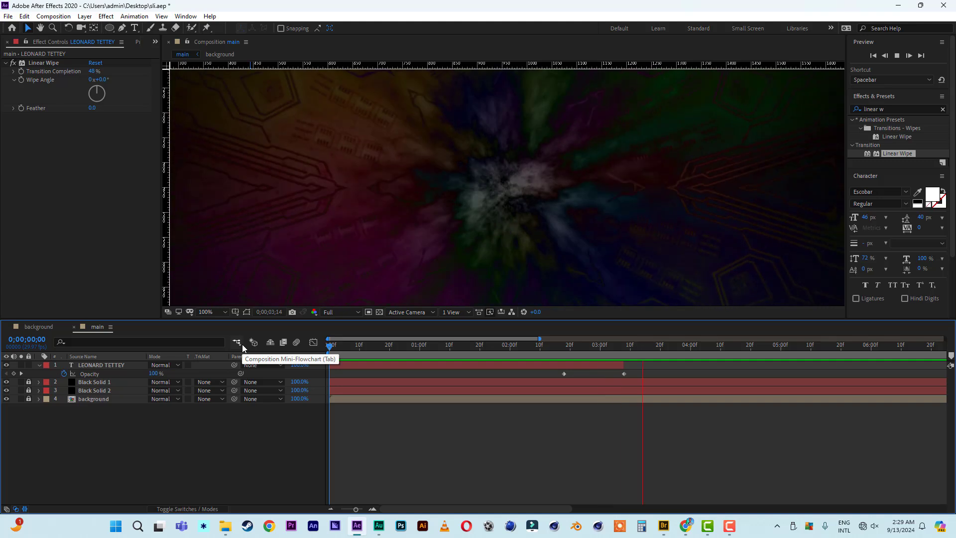
key(space)
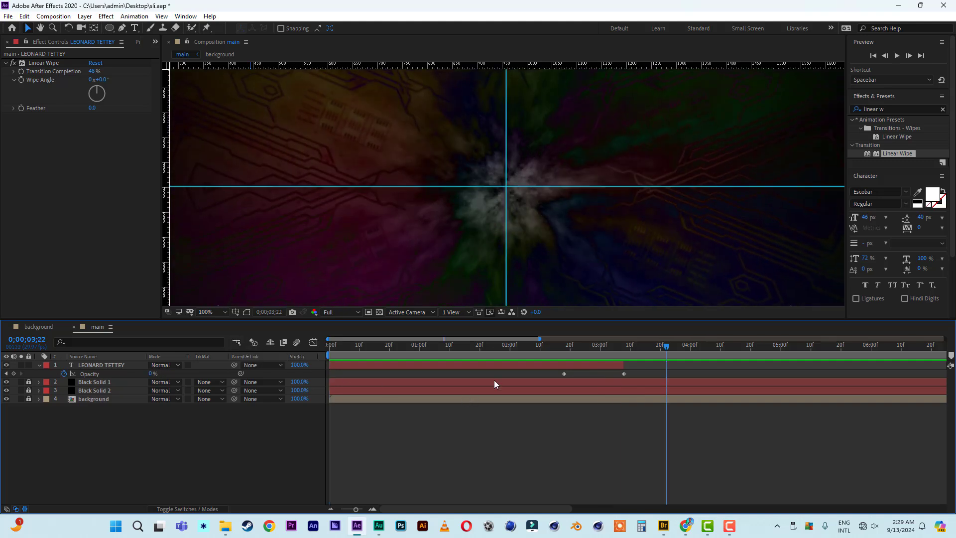
Duplicate the title, slide the copy to start near 2.7 seconds, trim the original, and preview.
drag(543, 343, 954, 357)
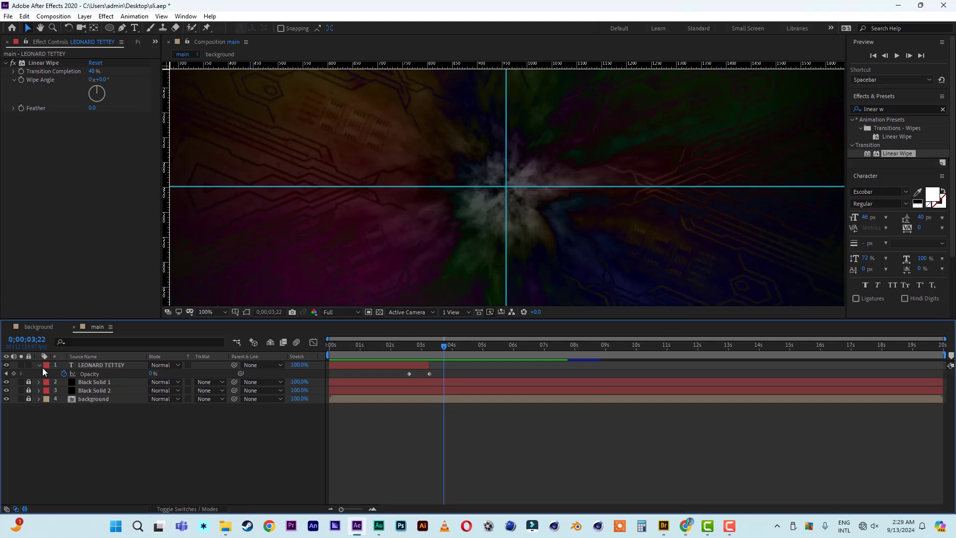
click(39, 365)
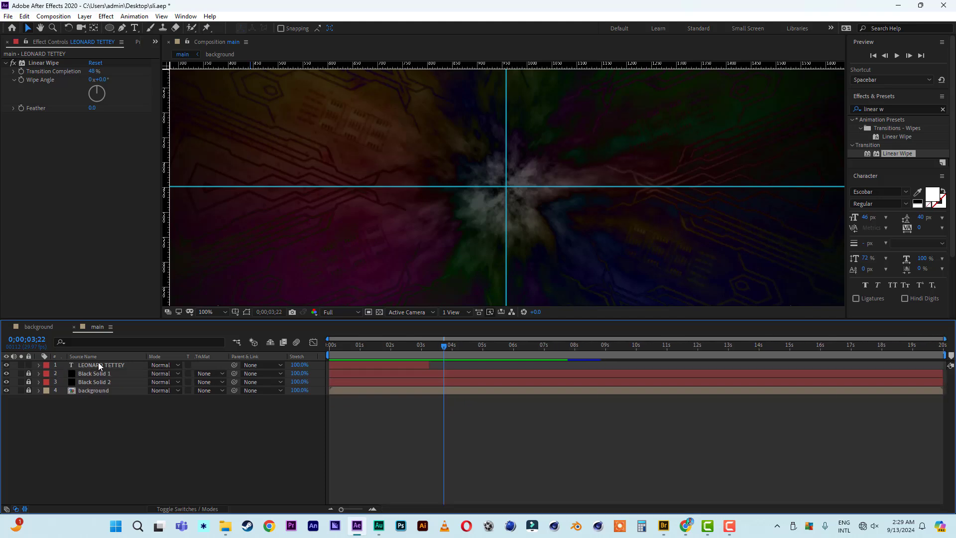
click(100, 366)
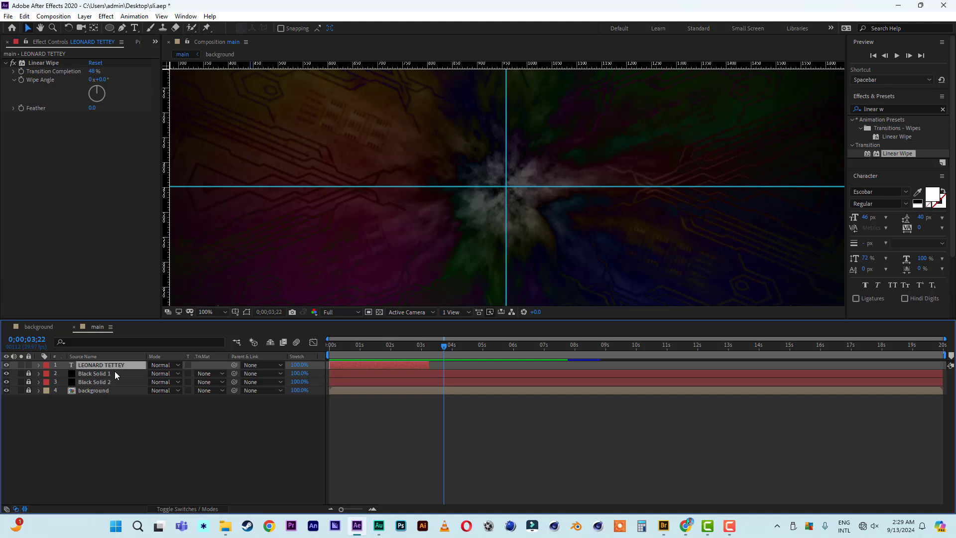
key(ctrl+d)
drag(369, 365, 325, 351)
key(alt+])
key(space)
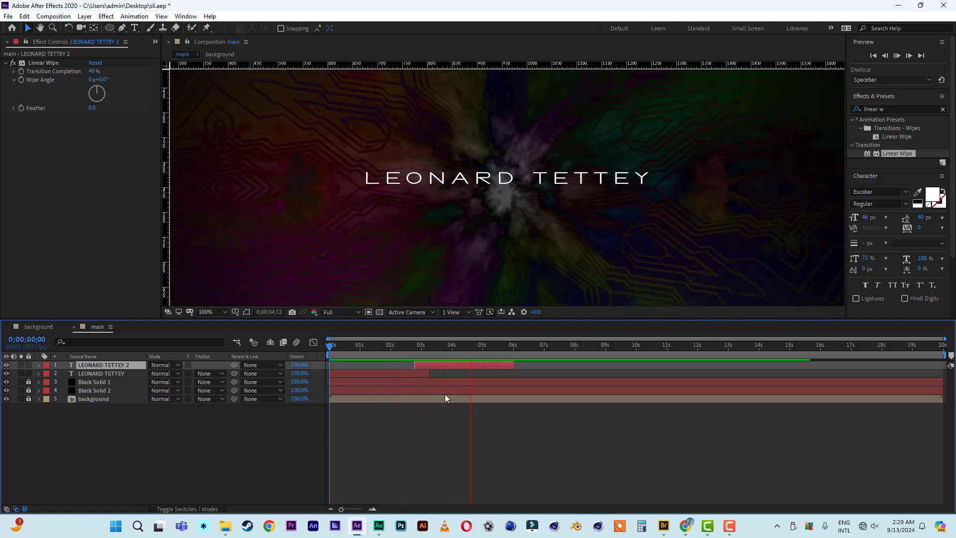
Retype the duplicated title's text as the second person's name.
click(466, 345)
double_click(561, 178)
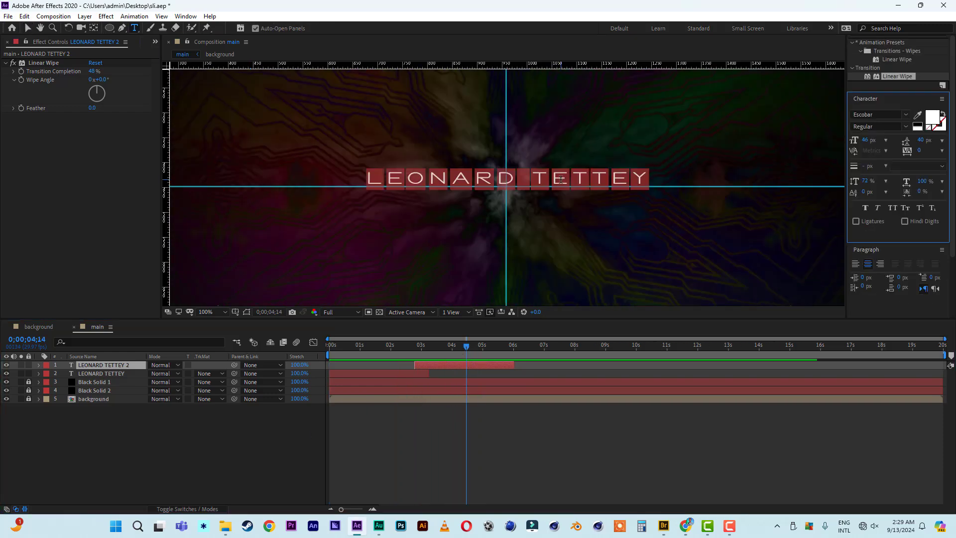
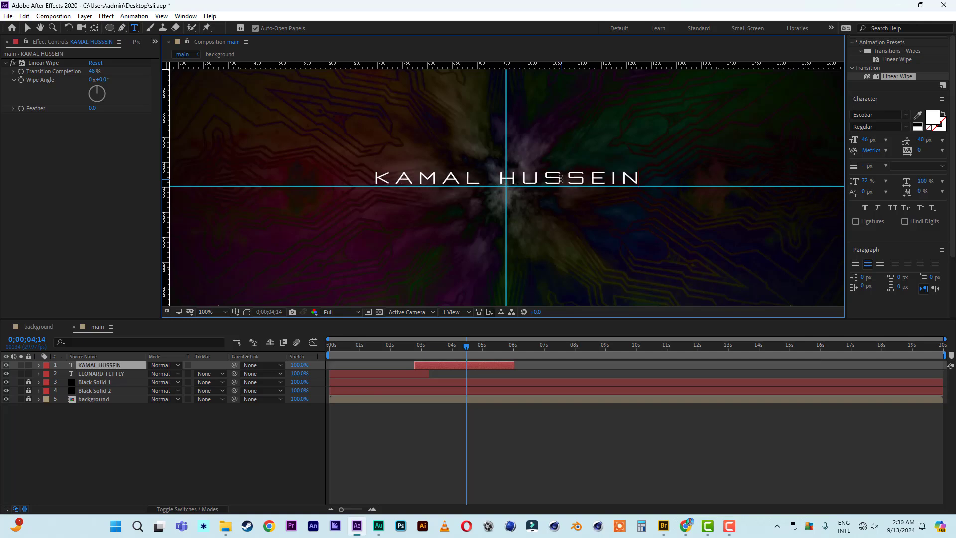
key(Escape)
Preview and scrub to check the second name following the first.
key(space)
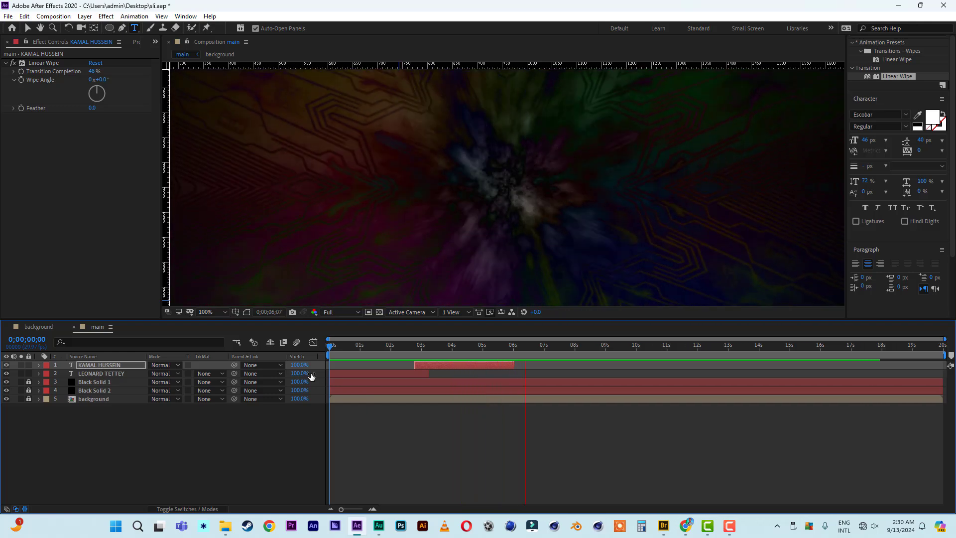
key(space)
drag(465, 346, 413, 356)
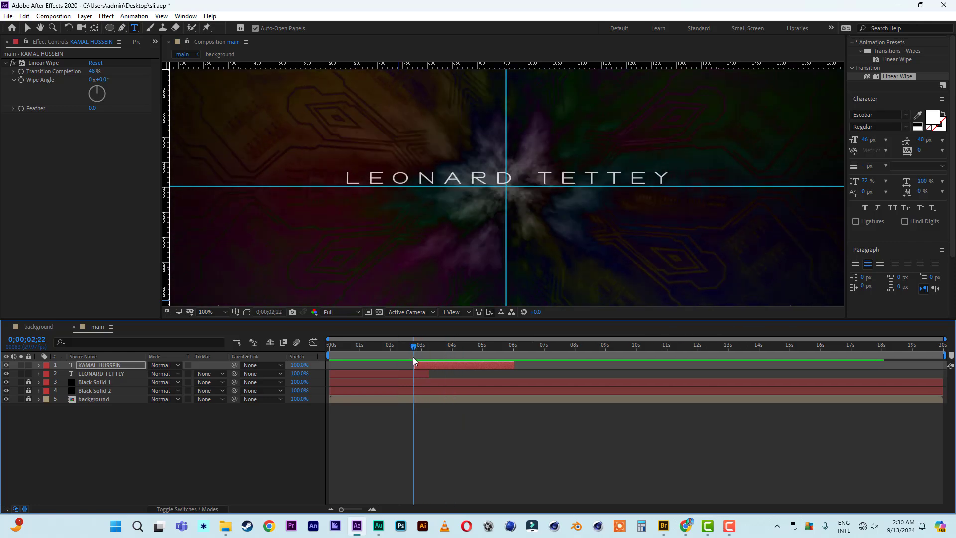
key(space)
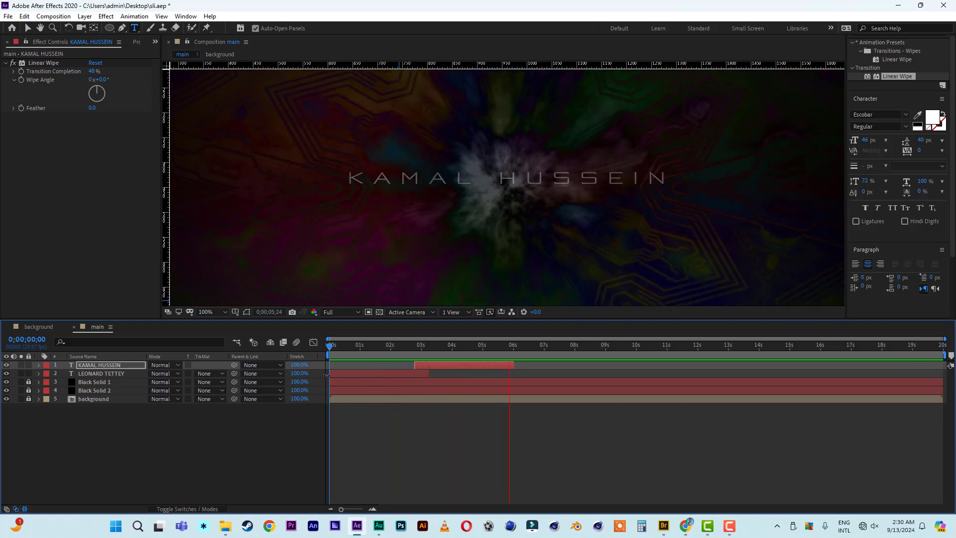
key(space)
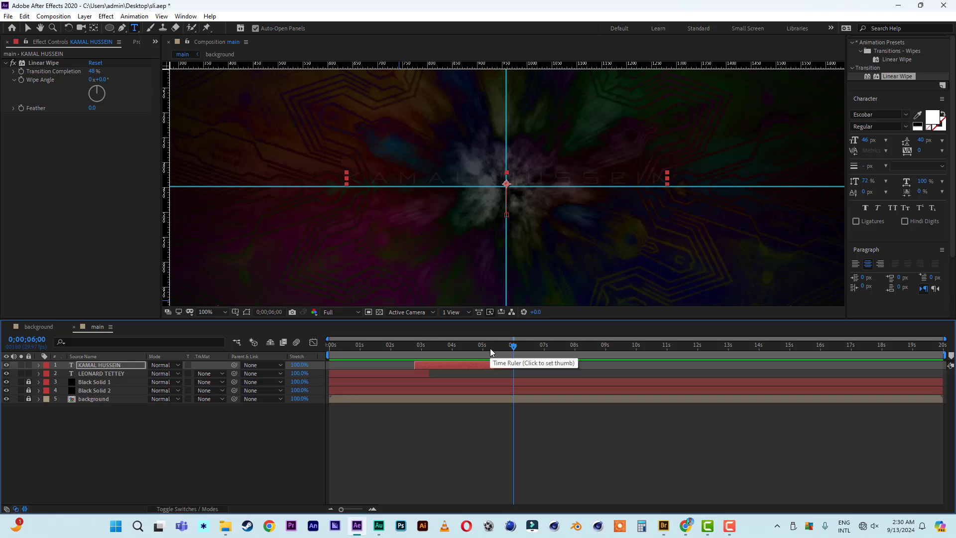
Duplicate the second-name layer and move the copy to start near 5.5 seconds.
click(476, 364)
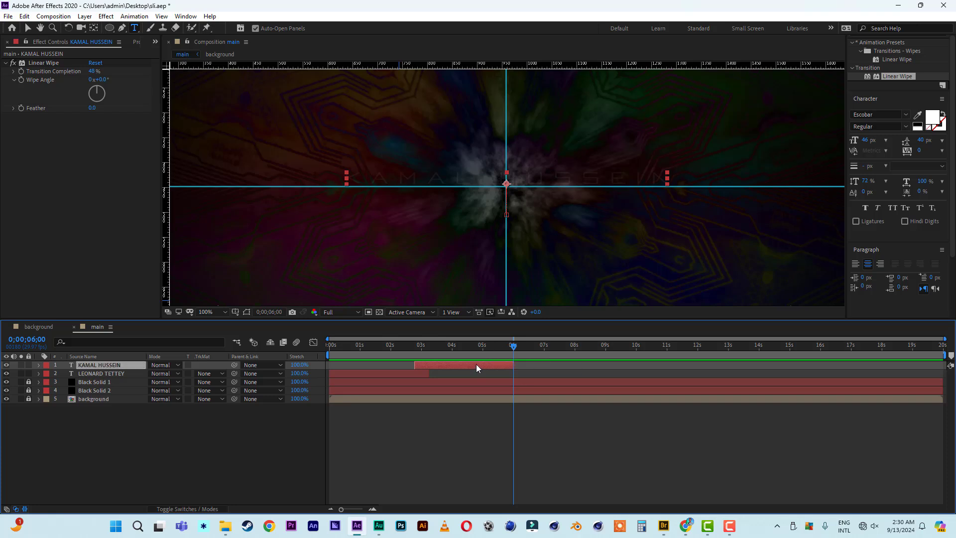
key(ctrl+d)
drag(455, 364, 539, 364)
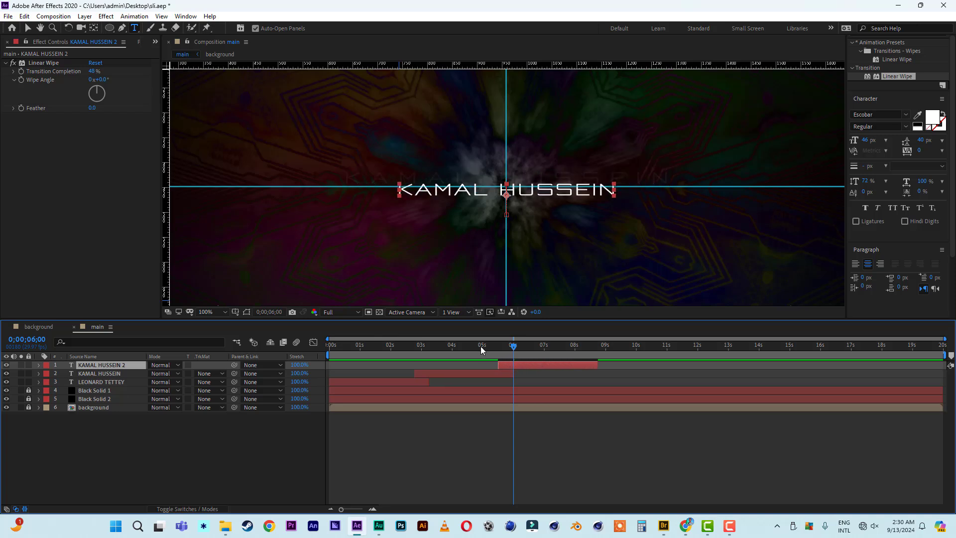
drag(481, 349, 528, 355)
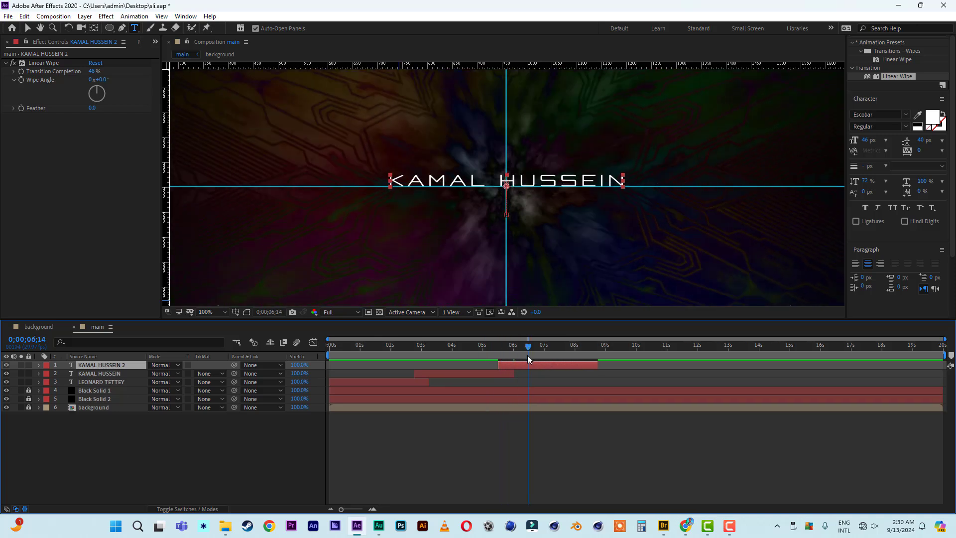
click(553, 351)
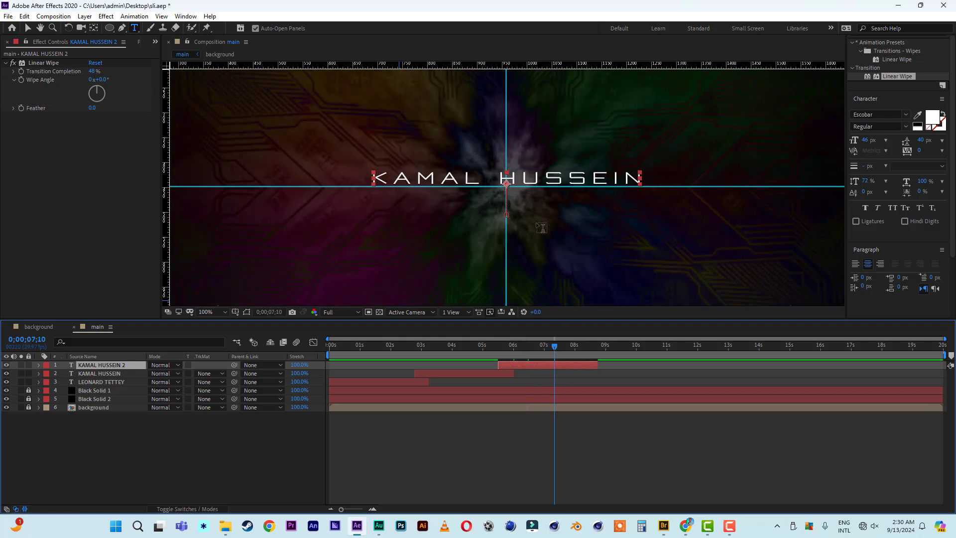
Duplicate it again, remove the new copy's Position animation, and hide the other title layers.
click(28, 28)
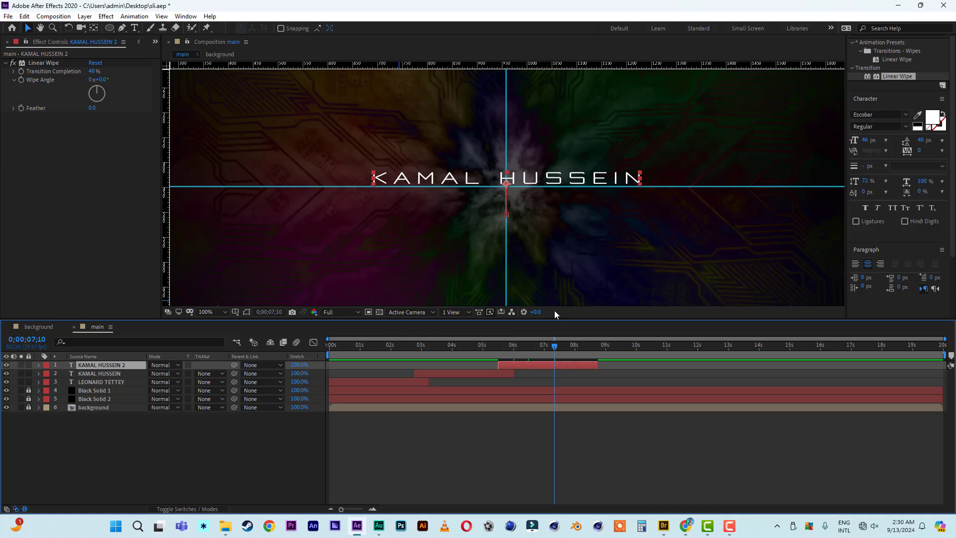
key(ctrl+d)
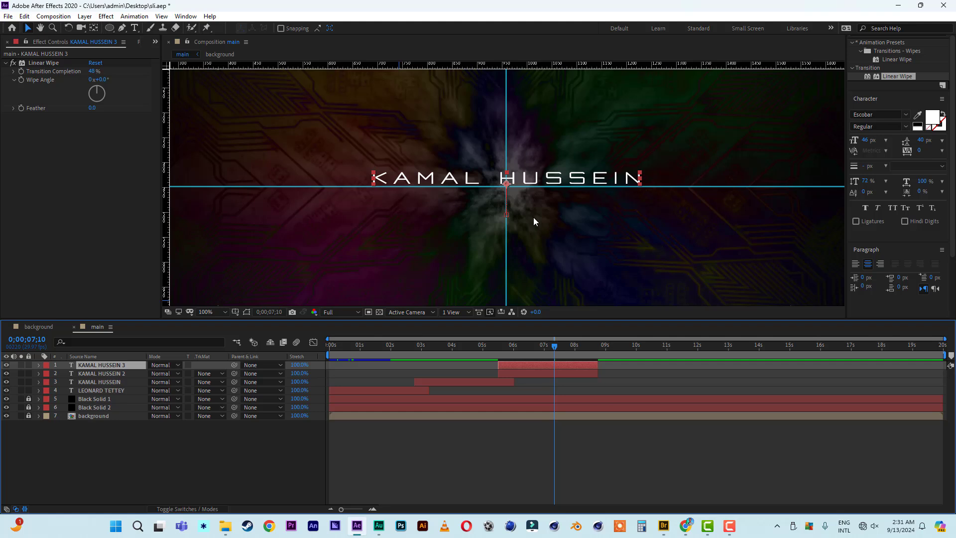
click(6, 373)
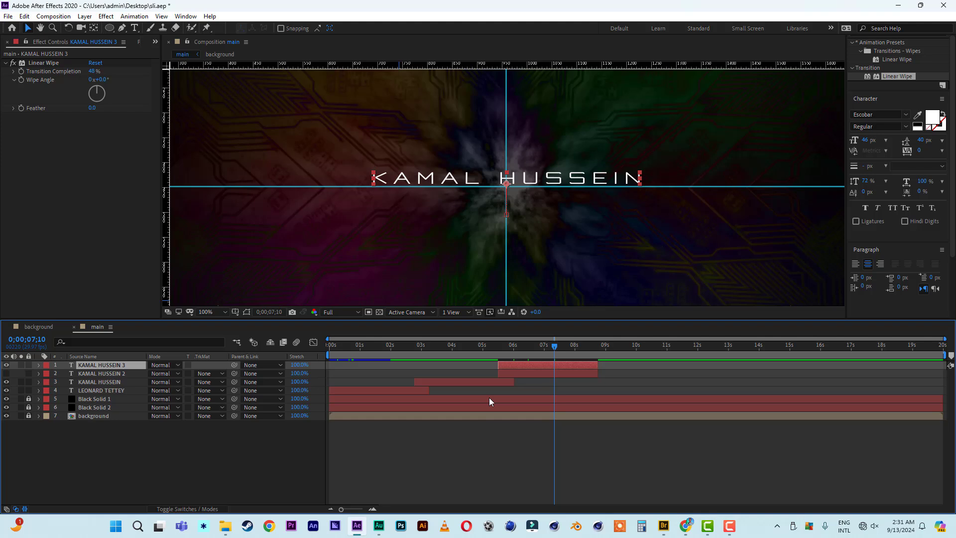
key(p)
drag(554, 346, 550, 350)
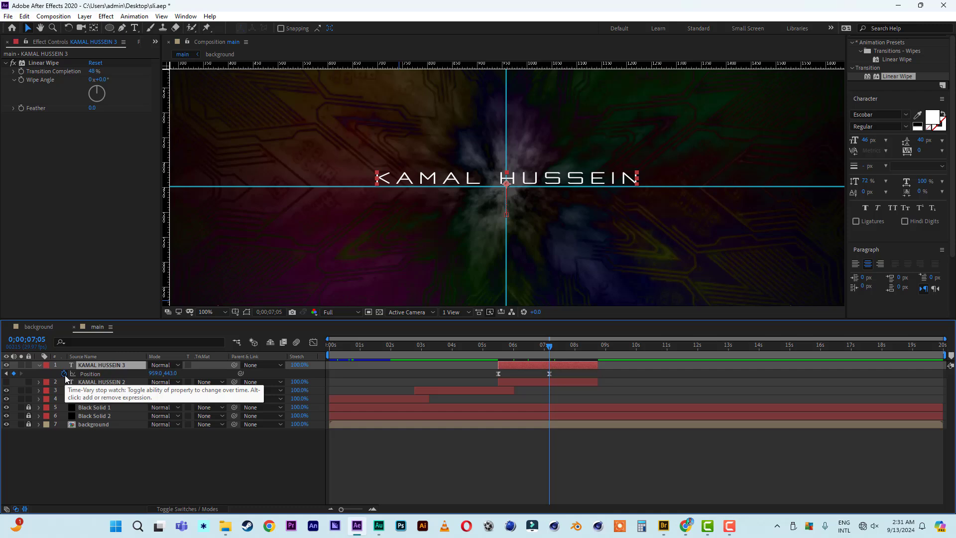
click(65, 374)
drag(495, 346, 545, 354)
drag(5, 388, 7, 399)
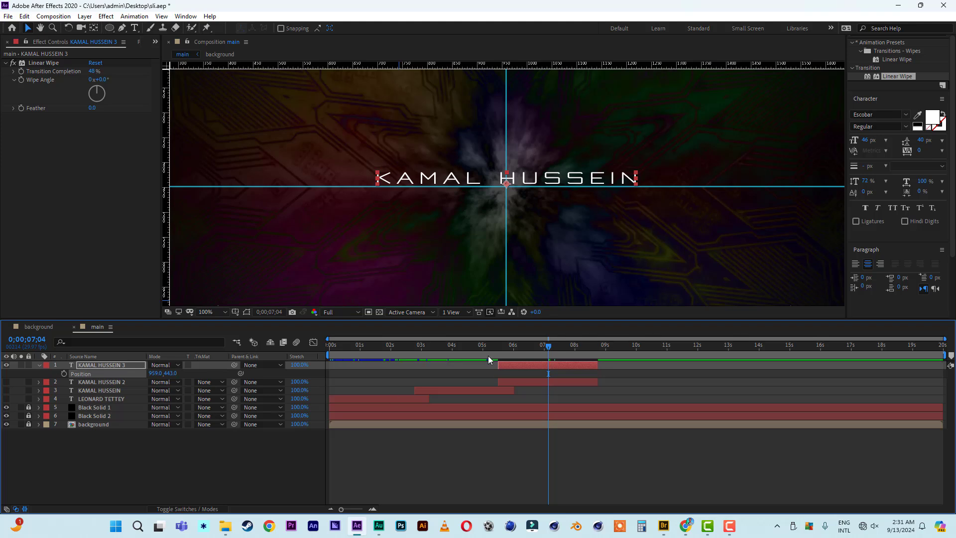
click(529, 346)
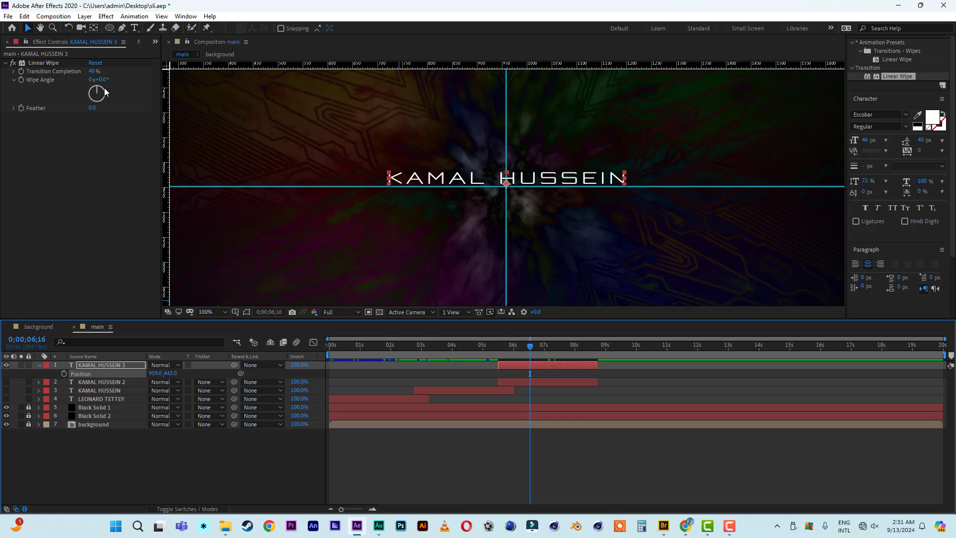
Set the top name copy's Linear Wipe angle to 180°, then show the other two copies to check the wipe.
click(103, 80)
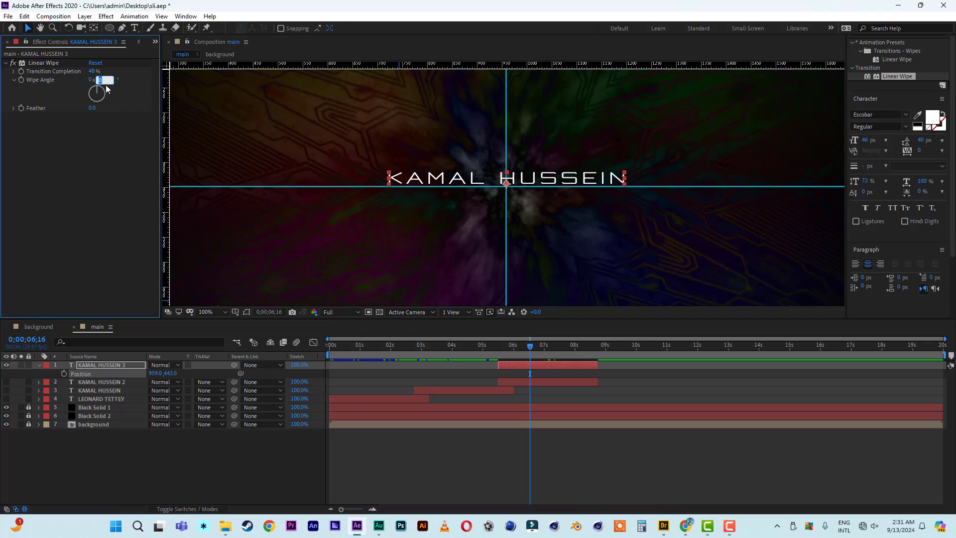
text(180)
key(Return)
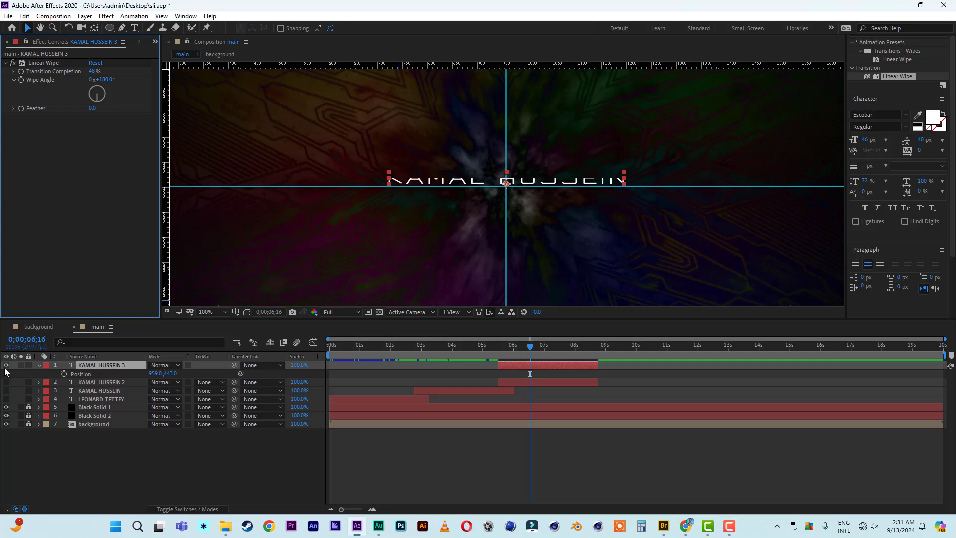
drag(6, 381, 6, 390)
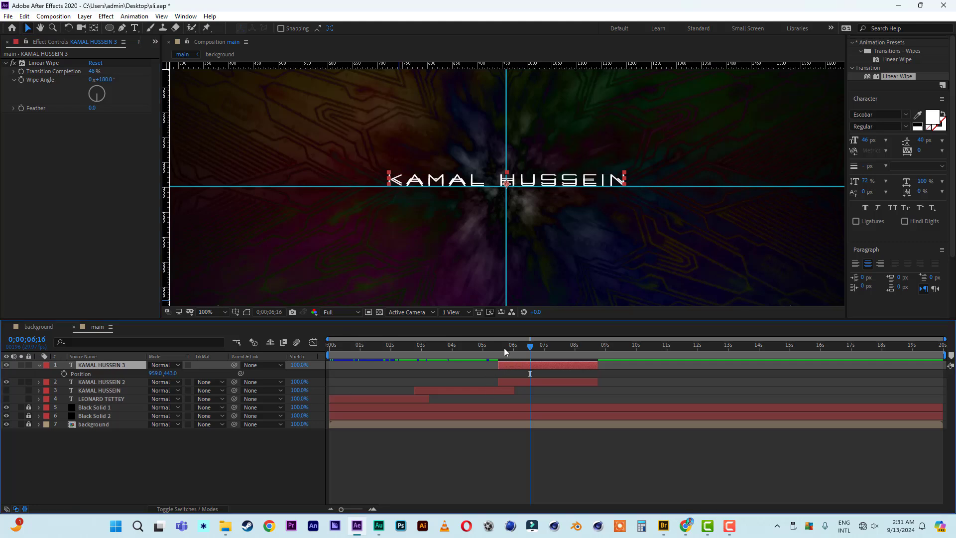
mouse_move(504, 351)
mouse_down()
mouse_move(545, 352)
mouse_move(517, 353)
mouse_up()
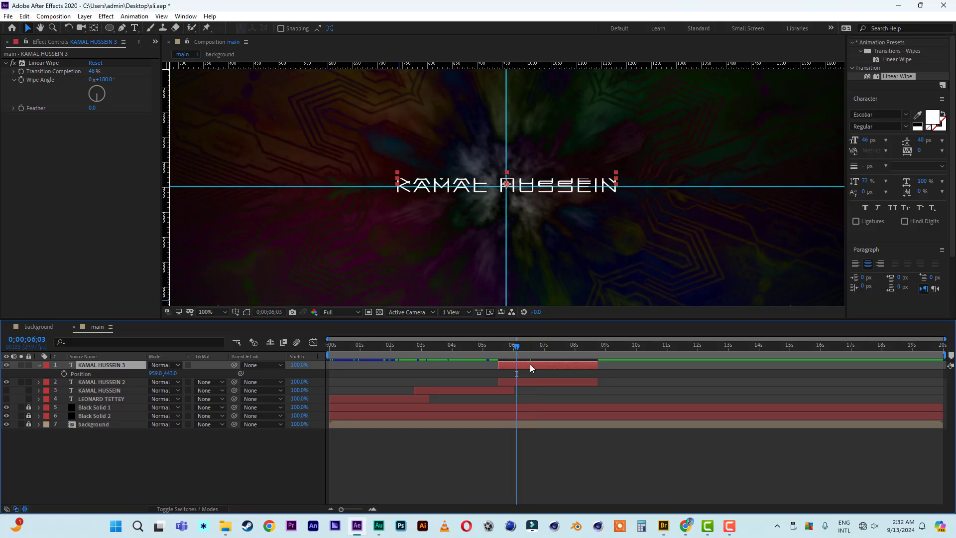
Set the second name copy's Transition Completion to 49%, check it near 06;23, then hide that layer.
click(531, 382)
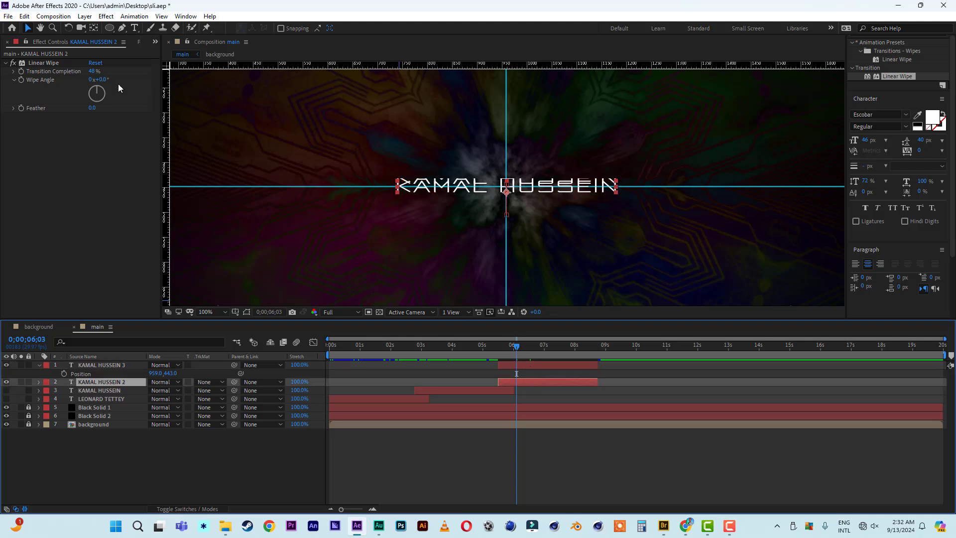
click(93, 72)
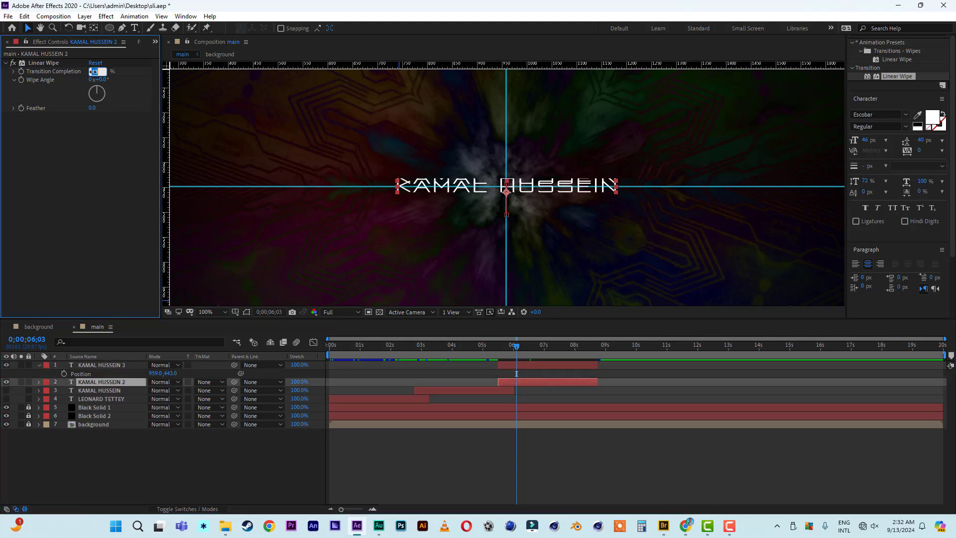
text(49)
key(Return)
click(513, 349)
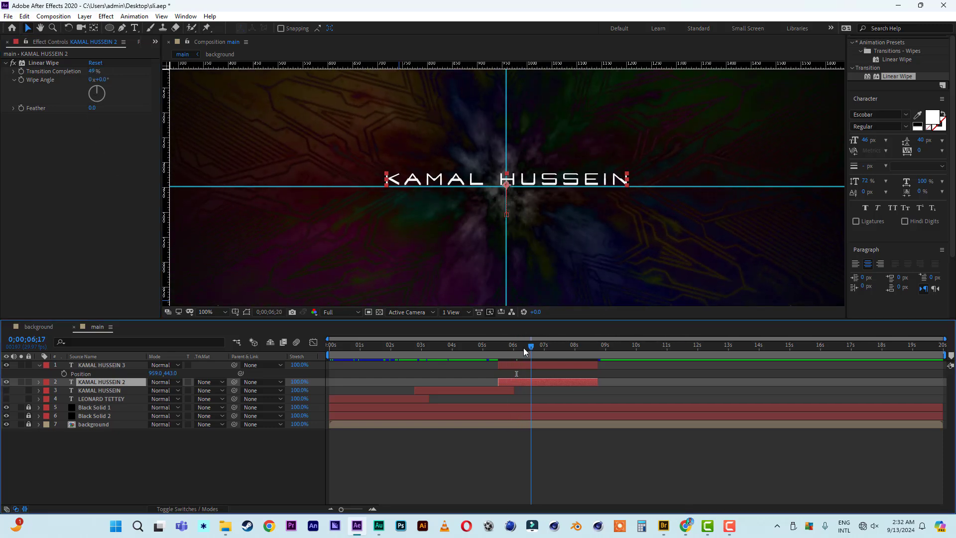
mouse_move(524, 352)
mouse_down()
mouse_move(506, 352)
mouse_move(537, 351)
mouse_up()
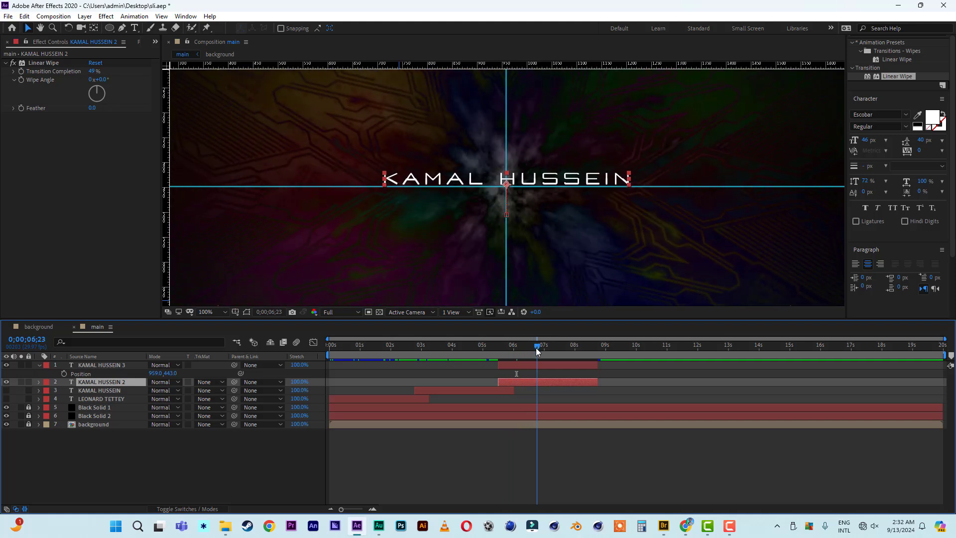
click(6, 383)
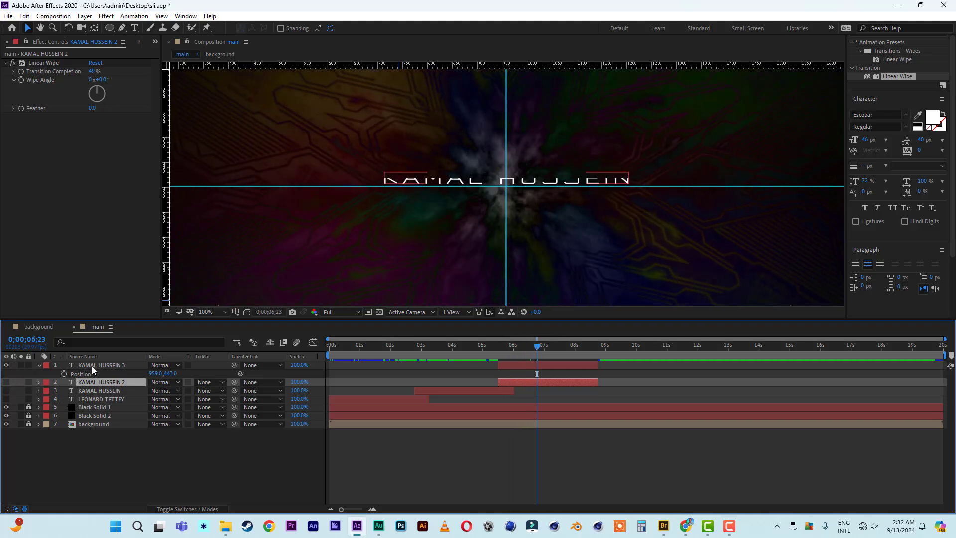
Set the third name copy's Transition Completion to 50% so the title is fully hidden.
click(92, 366)
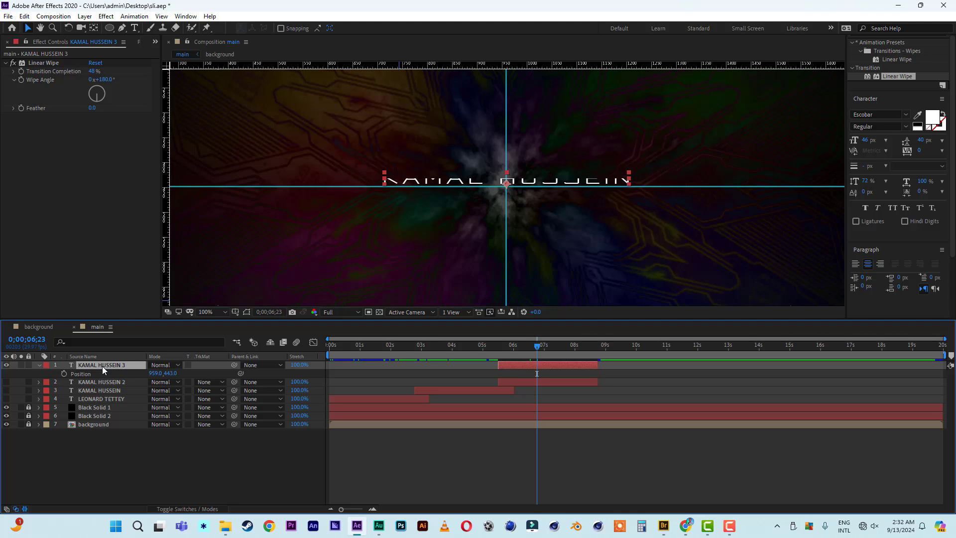
click(91, 71)
text(50)
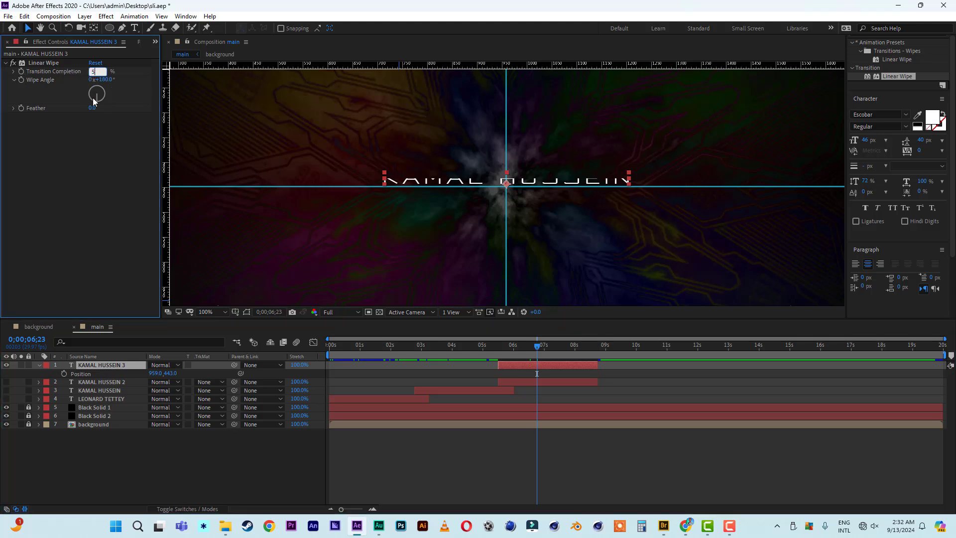
key(Return)
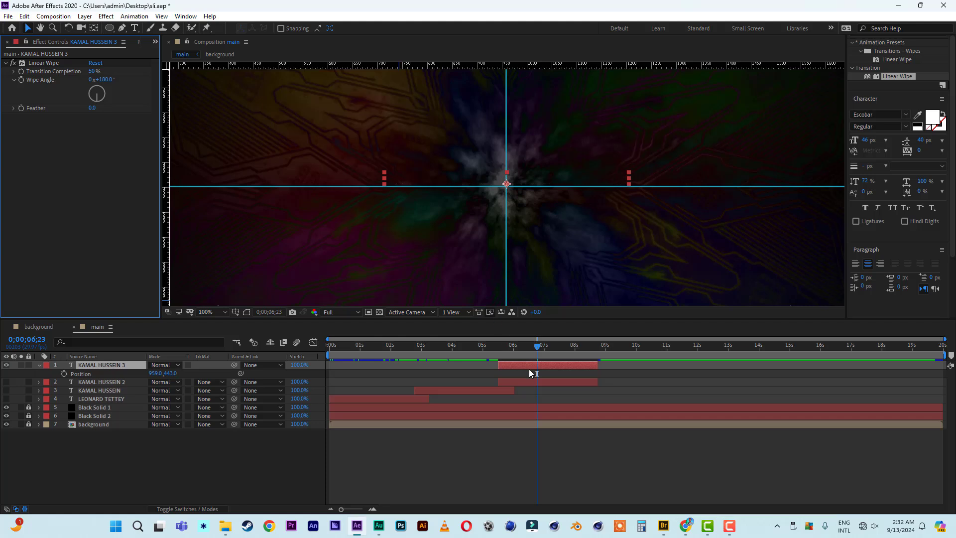
drag(535, 348, 498, 354)
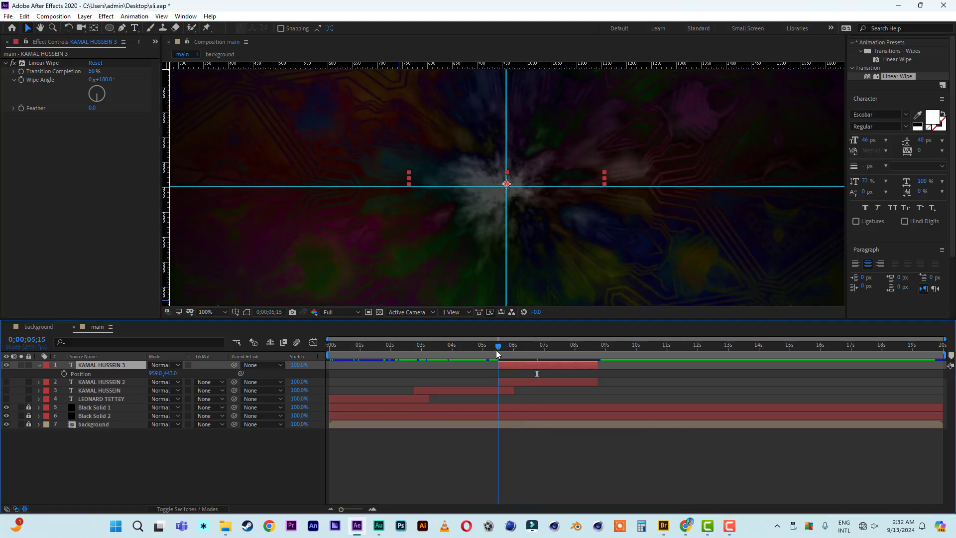
Keyframe the third name copy's Position to slide slightly down by 07;05, and show the second copy again.
click(64, 374)
click(559, 382)
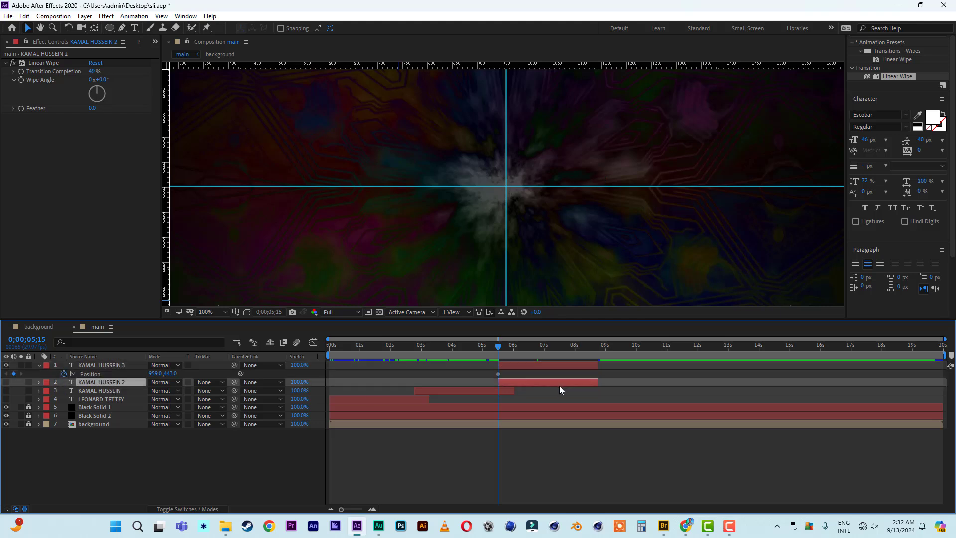
key(p)
drag(499, 348, 549, 349)
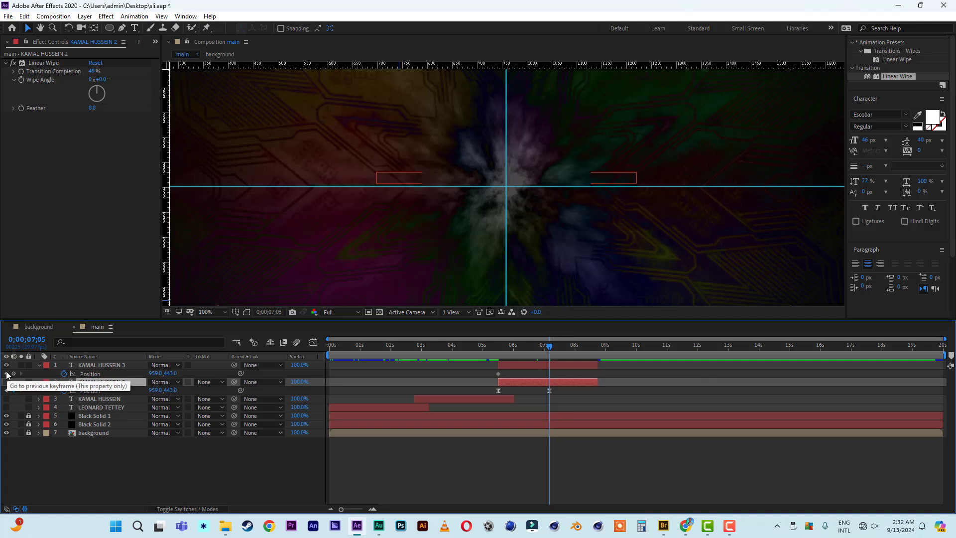
click(566, 365)
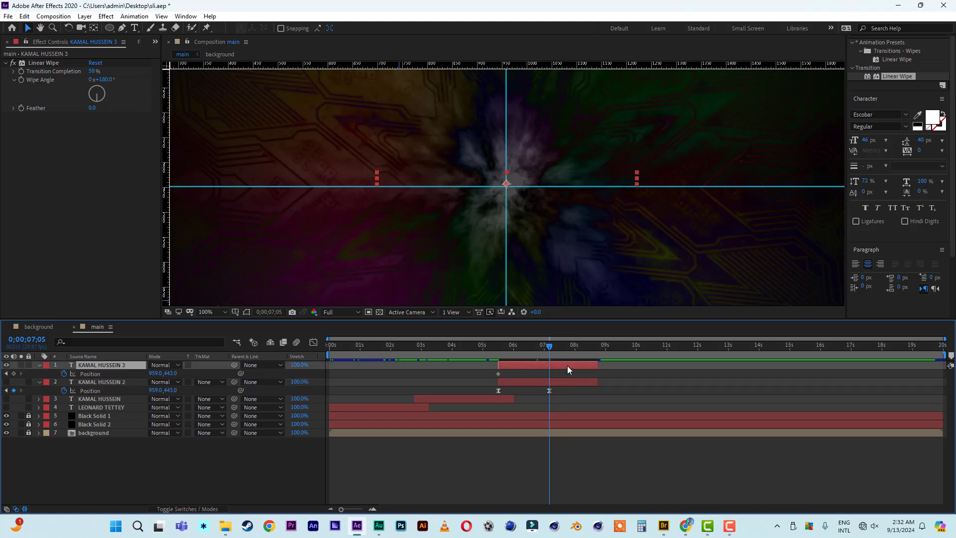
key(Down)
key(Down)
key(Down)
key(Down)
key(Down)
key(Down)
key(Down)
key(Down)
key(Down)
key(Down)
key(Down)
key(Down)
key(Down)
key(Down)
key(Down)
key(Down)
key(Down)
key(Down)
key(Down)
key(Down)
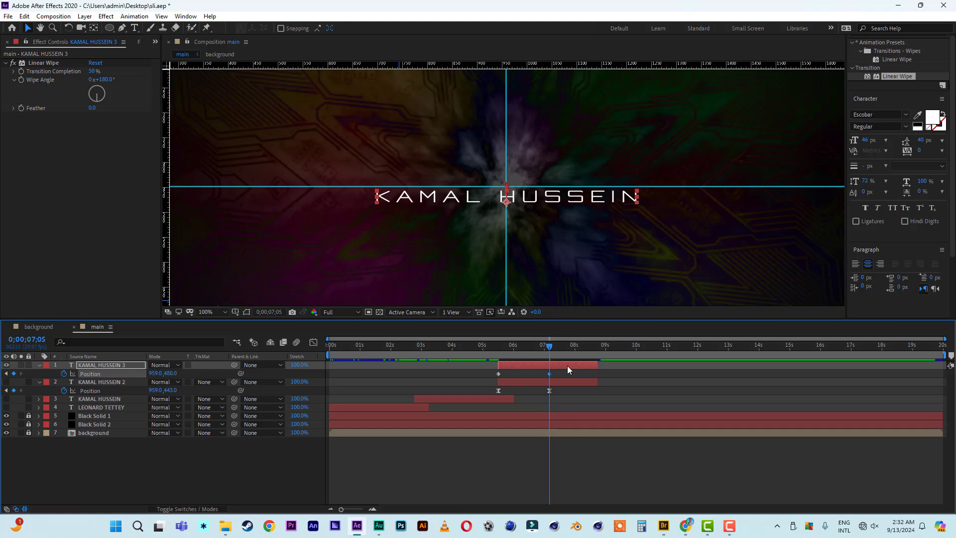
key(Down)
key(Down)
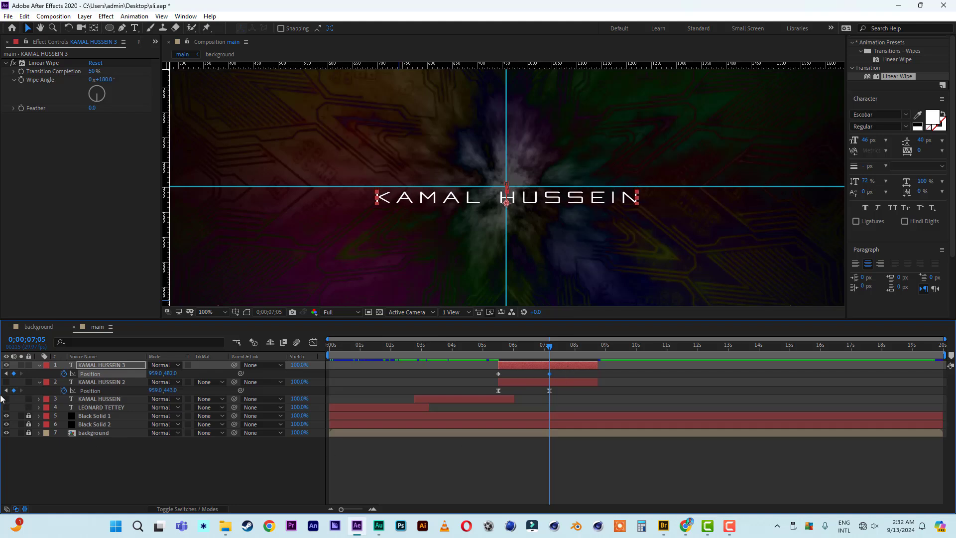
click(6, 383)
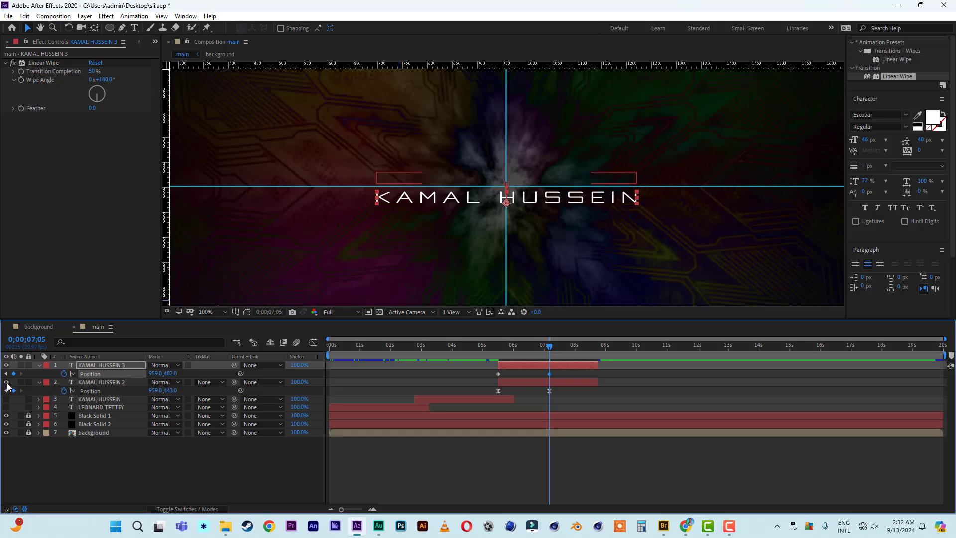
Preview the slide from about 05;09, then select both Position keyframes of the third copy.
click(492, 346)
key(space)
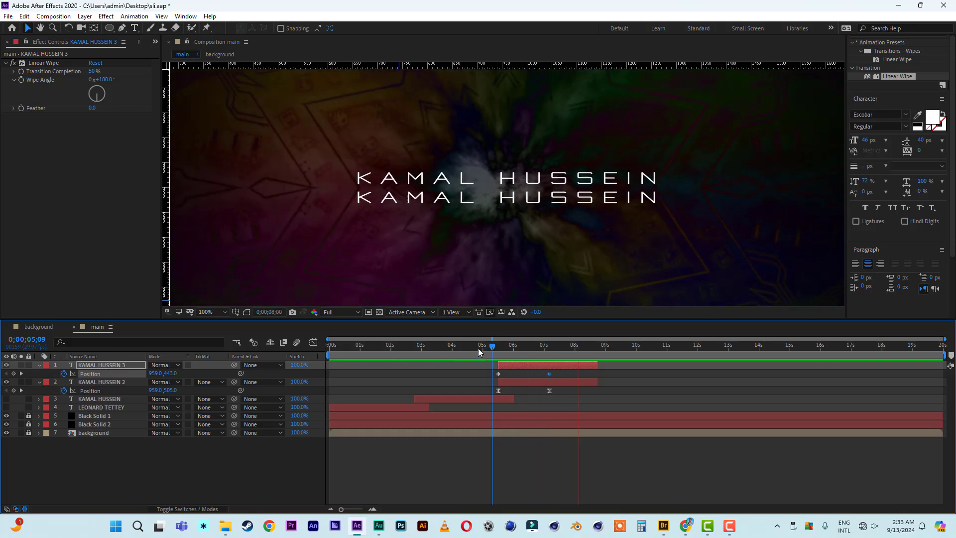
click(496, 350)
key(space)
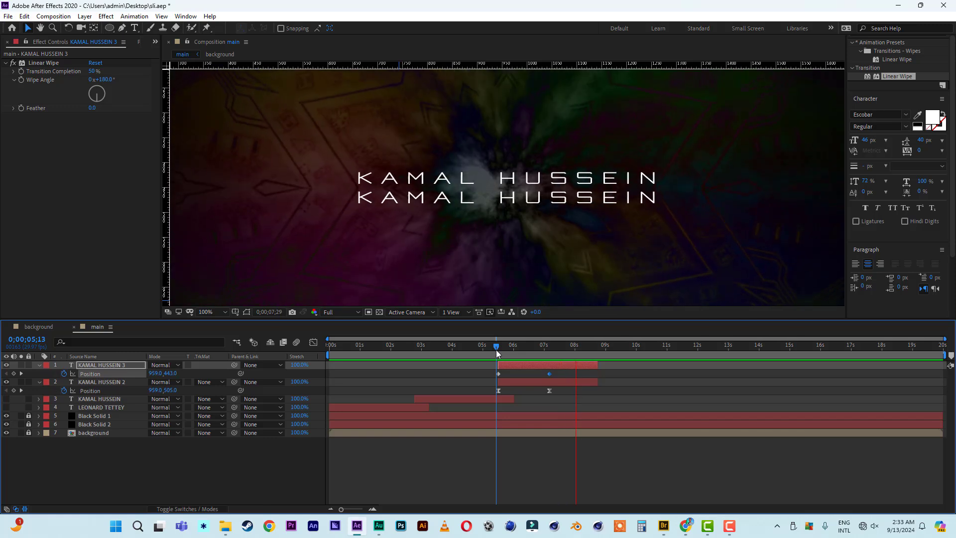
key(space)
key(space)
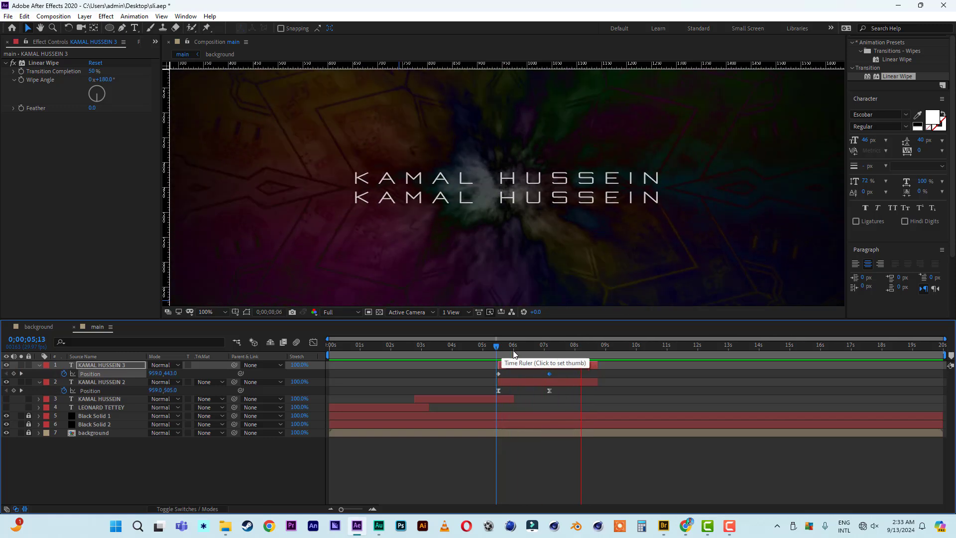
key(space)
drag(557, 371, 495, 379)
Easy-ease both Position keyframes and shape the speed curve to start fast and settle slowly.
right_click(499, 375)
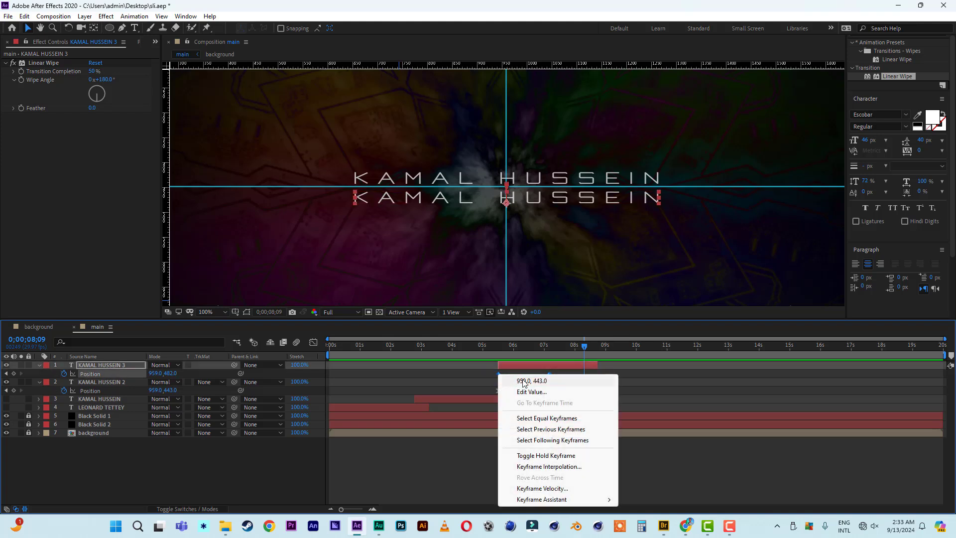
mouse_move(562, 504)
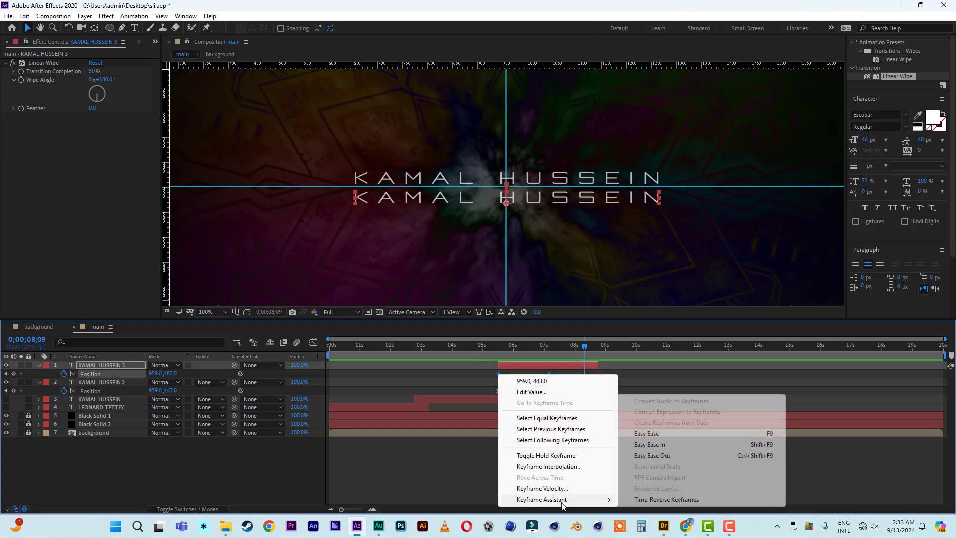
click(656, 434)
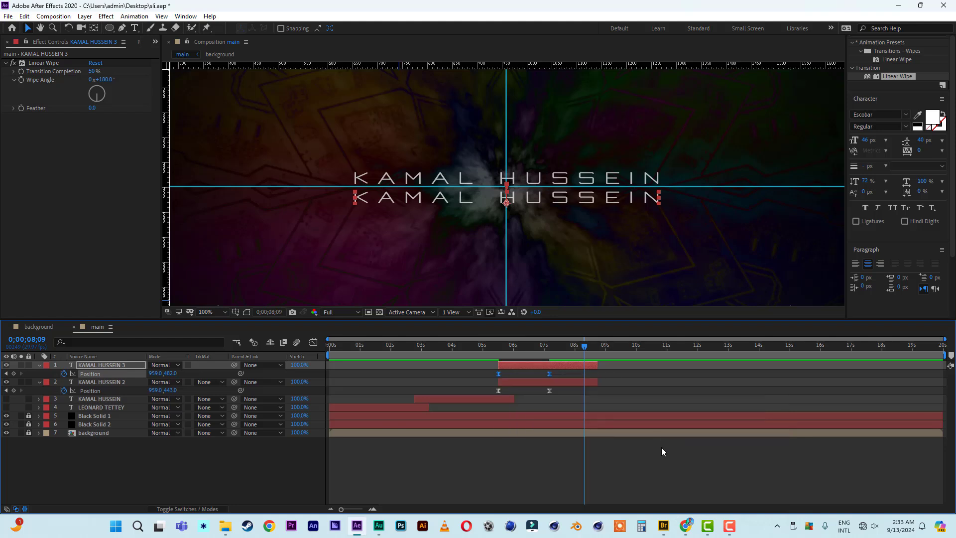
click(314, 343)
click(537, 483)
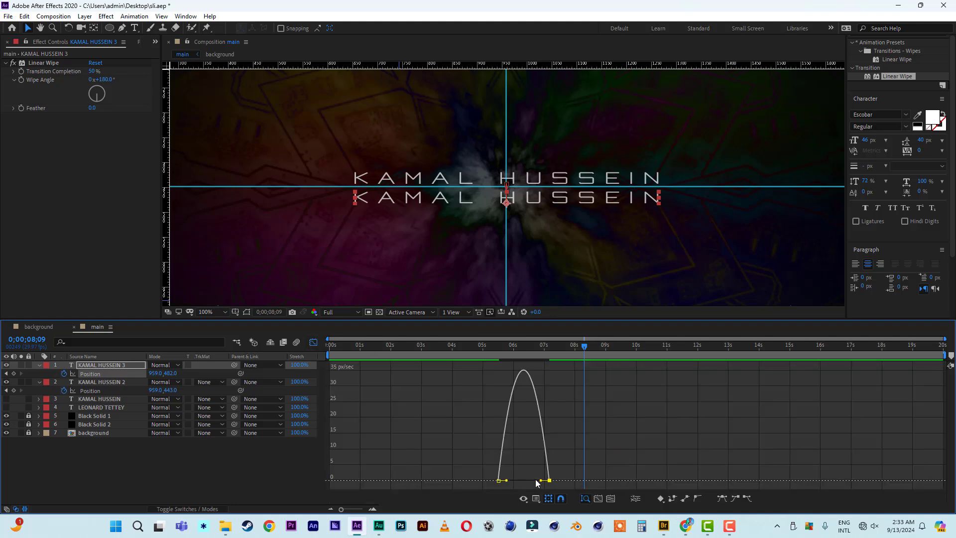
drag(540, 480, 523, 481)
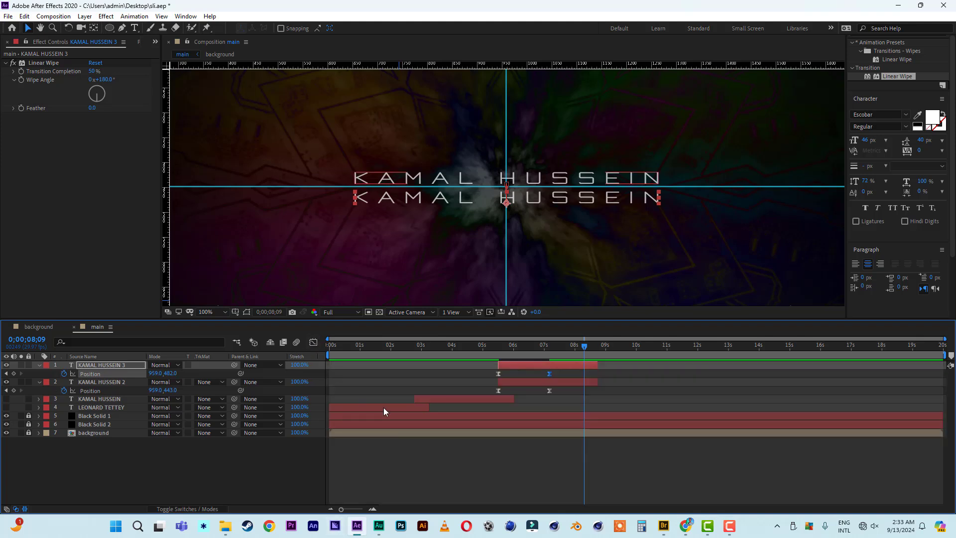
Back on the layer bars, preview from 05;12 and scrub around 06;00 to watch the lines split.
click(313, 342)
click(495, 347)
key(space)
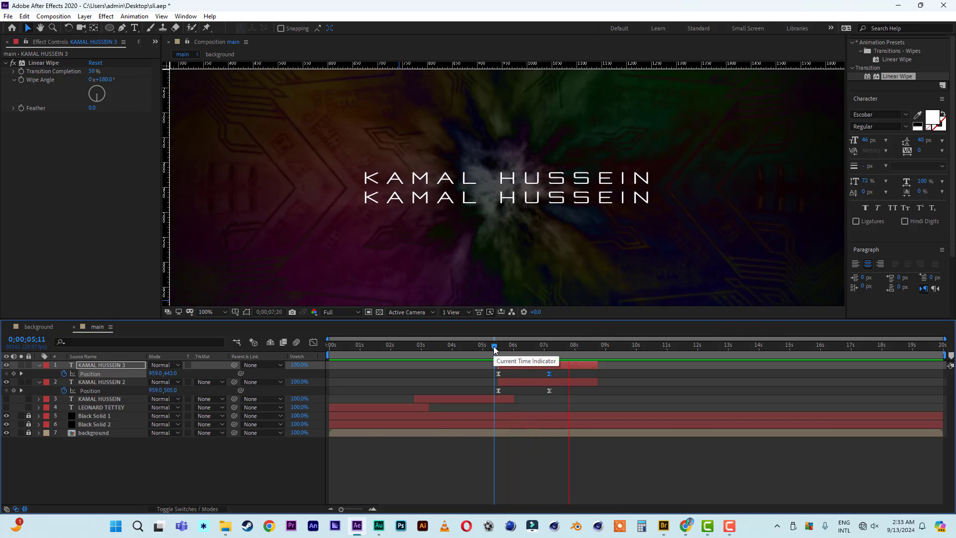
click(495, 347)
key(space)
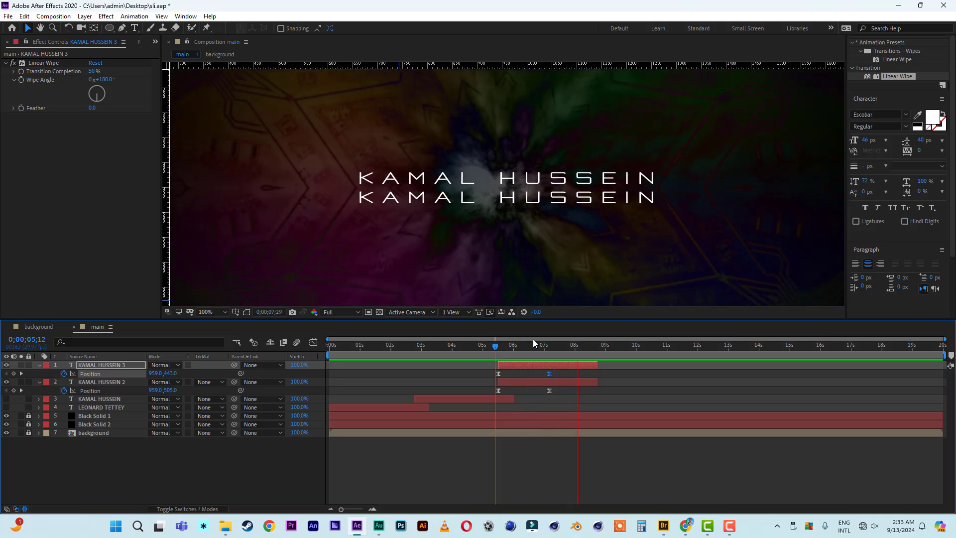
click(515, 350)
drag(515, 350, 572, 354)
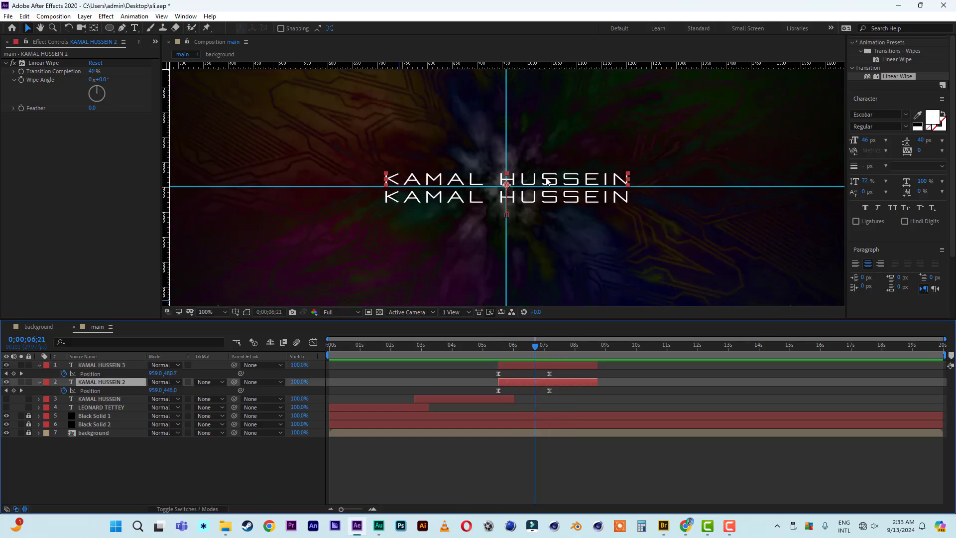
Retype the upper name line as 'music by' and shrink it to 29 px.
double_click(547, 178)
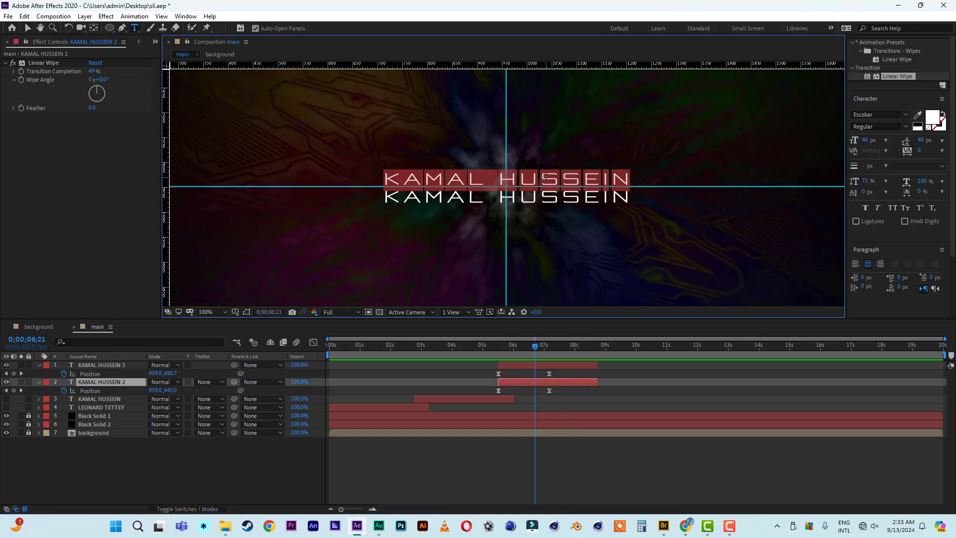
text(mus)
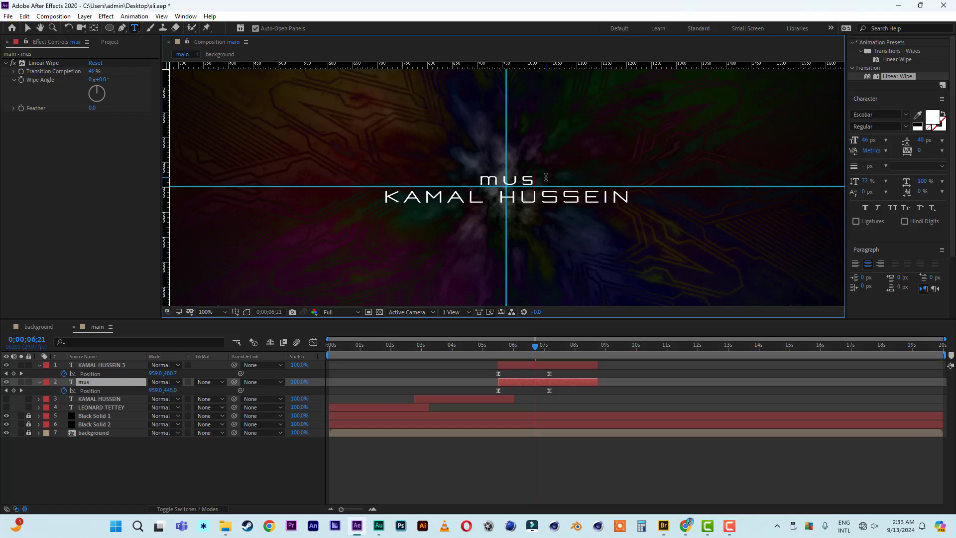
text(ic by)
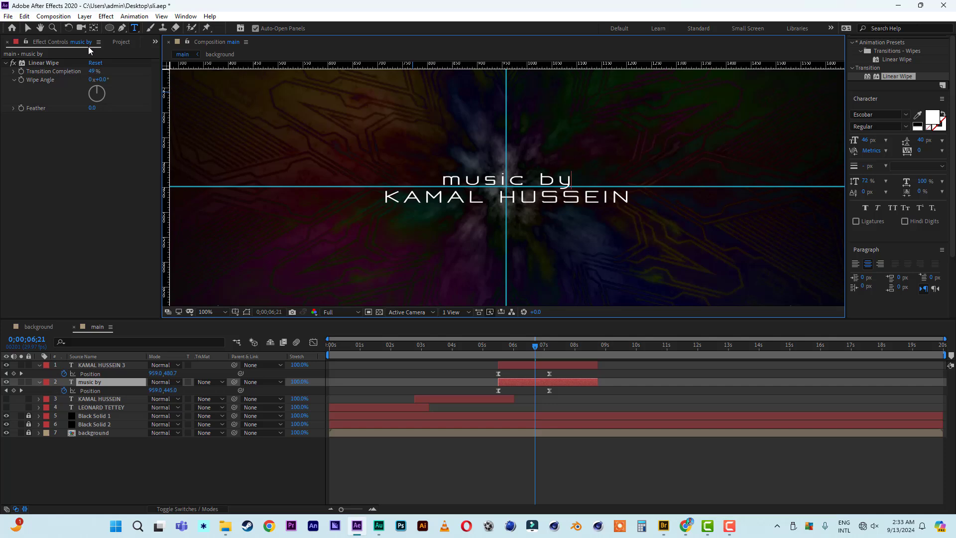
click(28, 28)
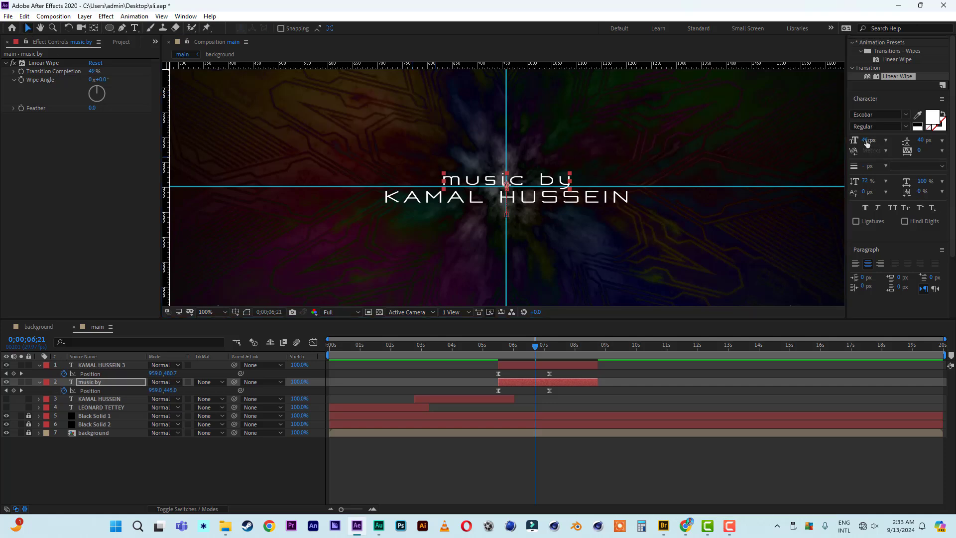
drag(866, 143, 855, 141)
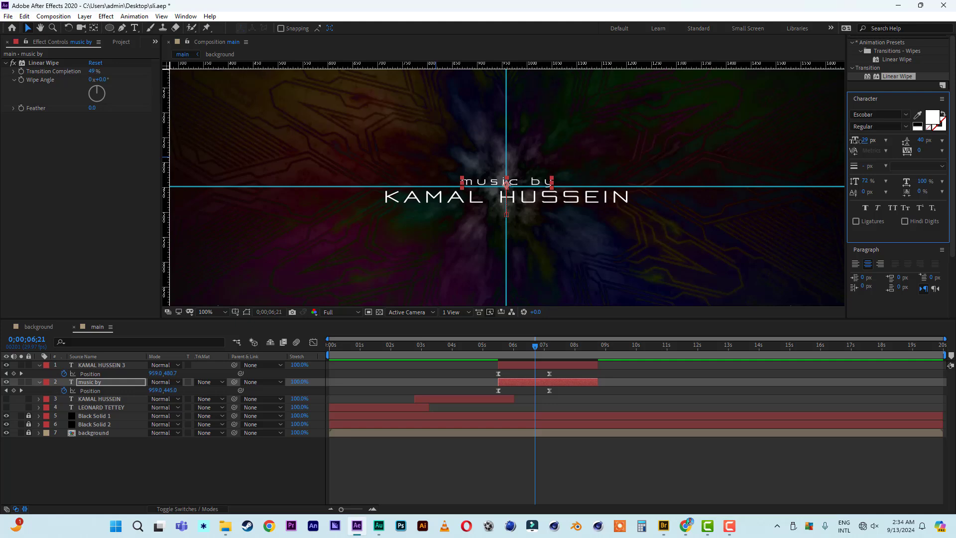
Preview the 'music by' credit from 05;09, then collapse both credit layers and select the name layer.
click(492, 348)
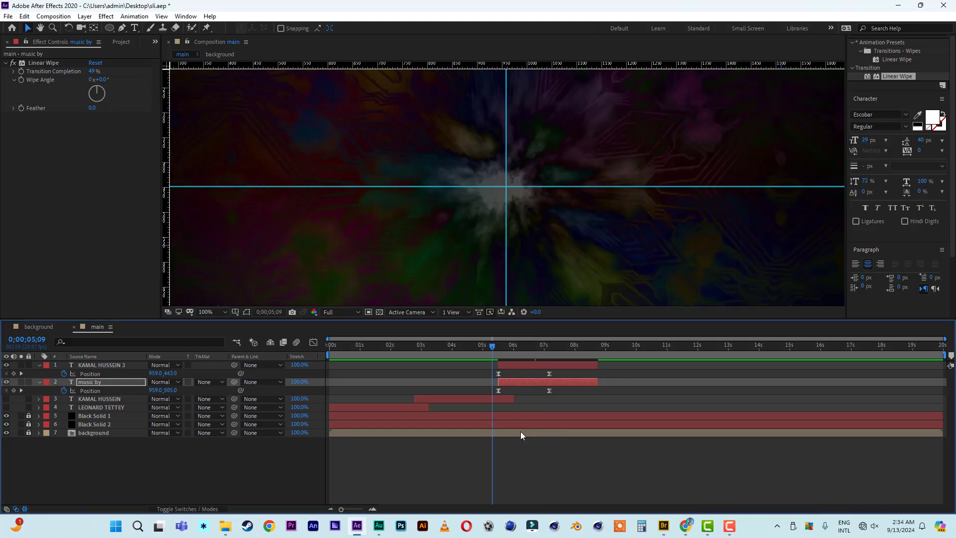
key(space)
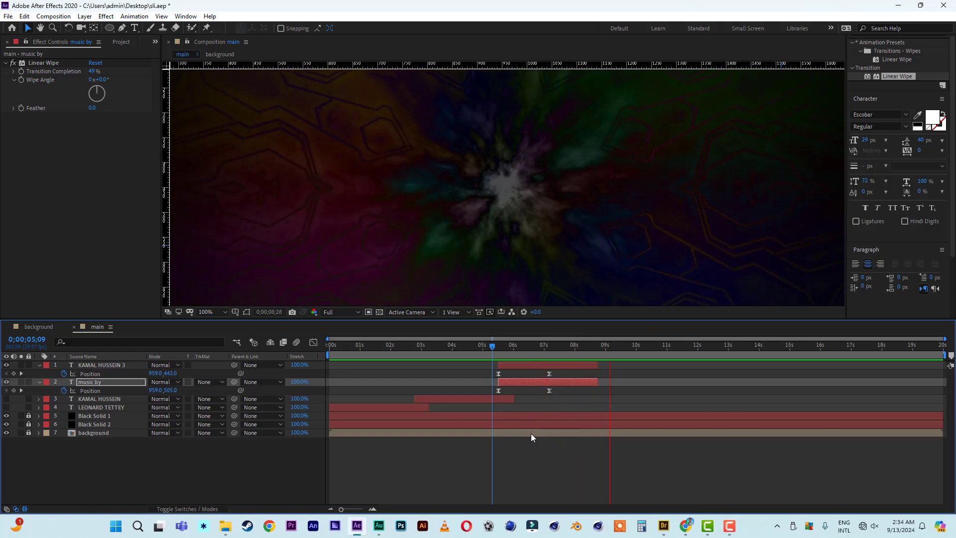
click(497, 345)
key(space)
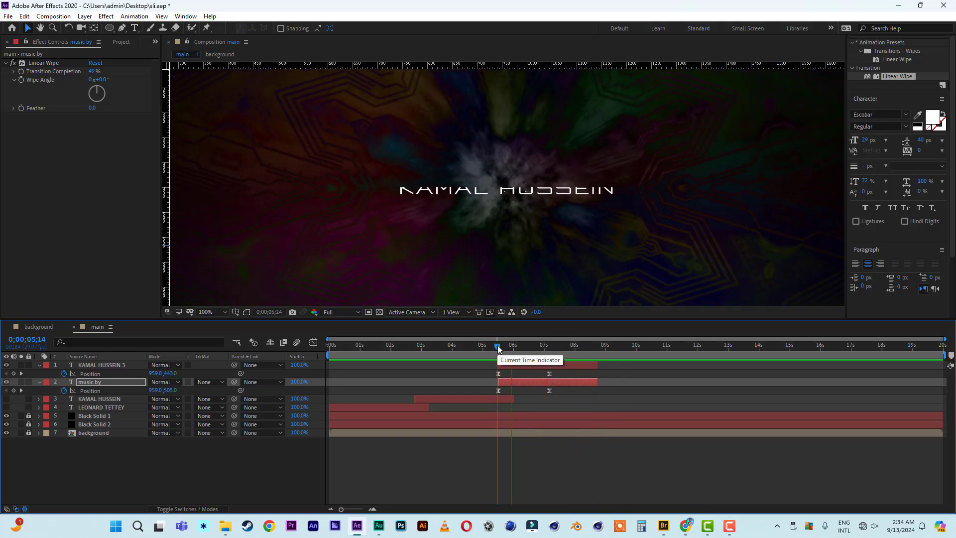
key(space)
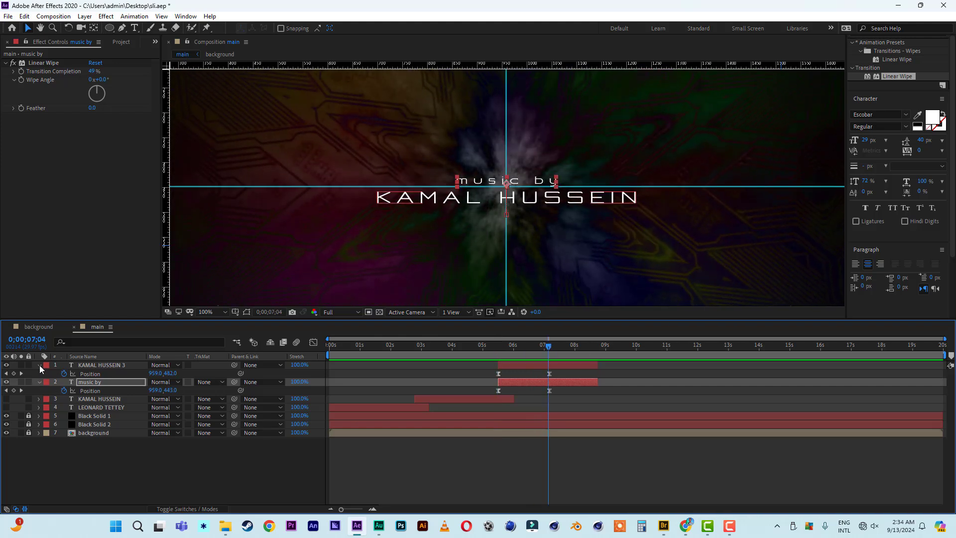
click(40, 365)
click(40, 373)
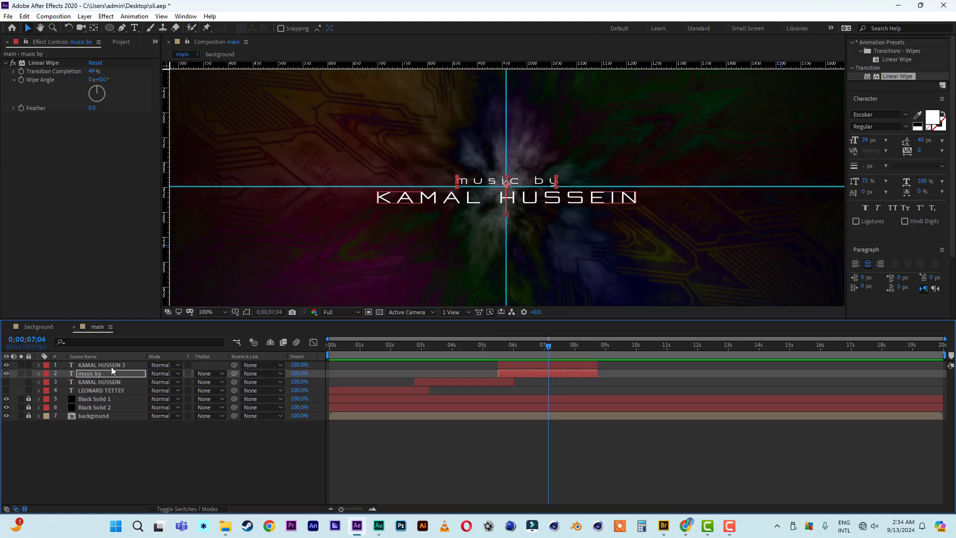
click(110, 366)
Duplicate the 'music by' and name layers, keep 'music by 2' on top, and shift the copies to start after 8 seconds.
shift+click(100, 373)
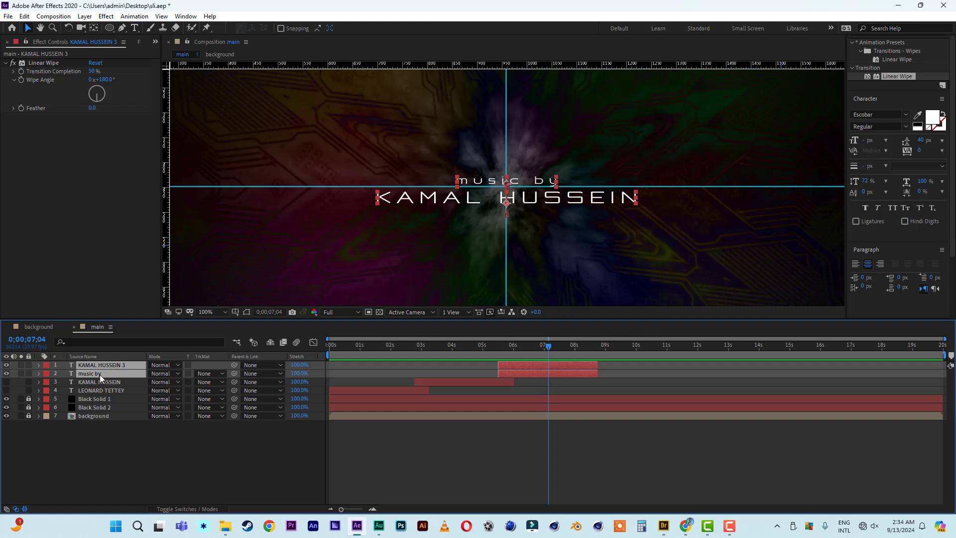
key(ctrl+d)
drag(94, 381, 95, 372)
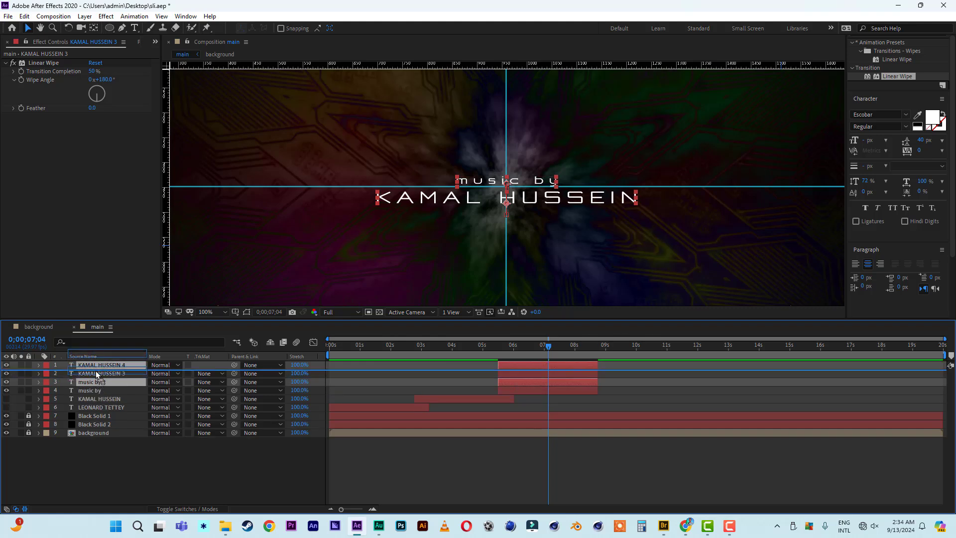
drag(509, 370, 565, 355)
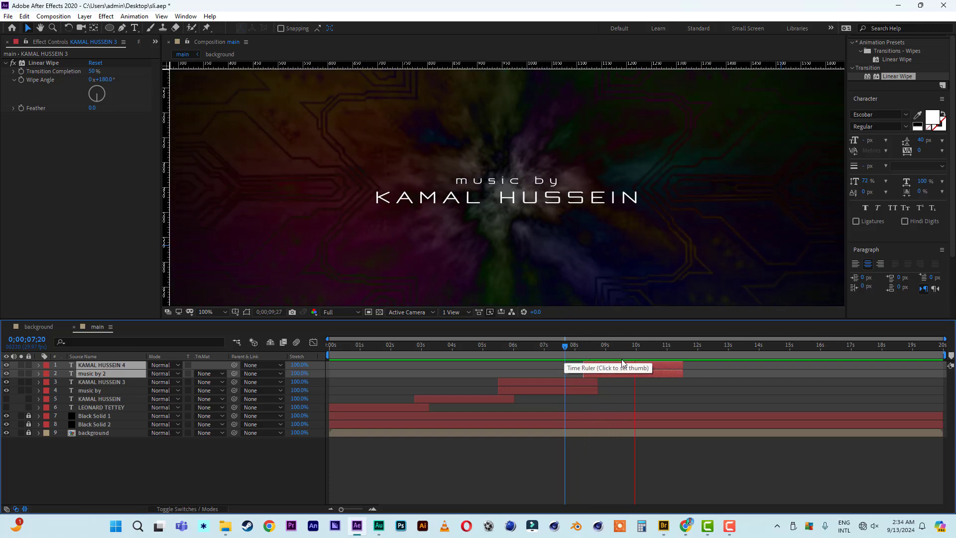
click(657, 371)
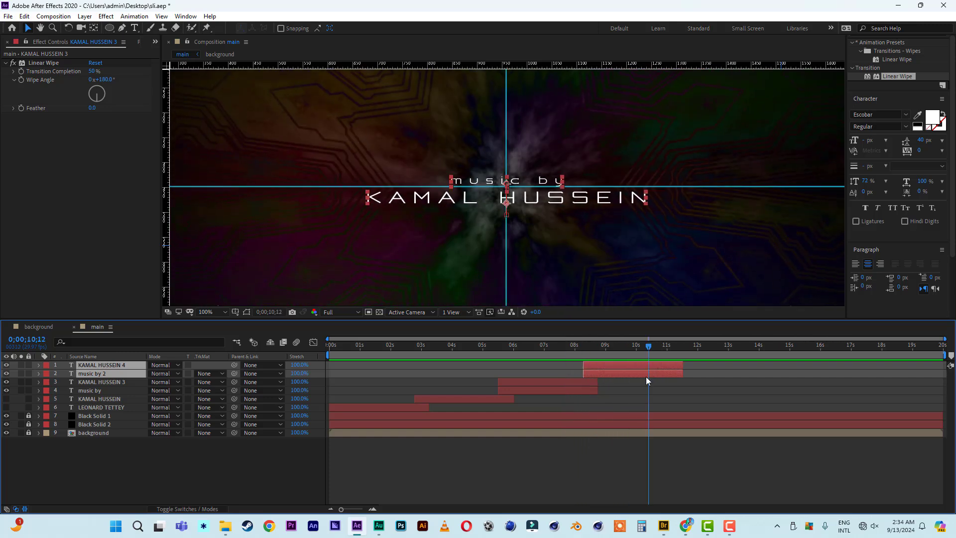
Save the project and drag the vertical and horizontal guides off the frame.
click(405, 370)
key(ctrl+s)
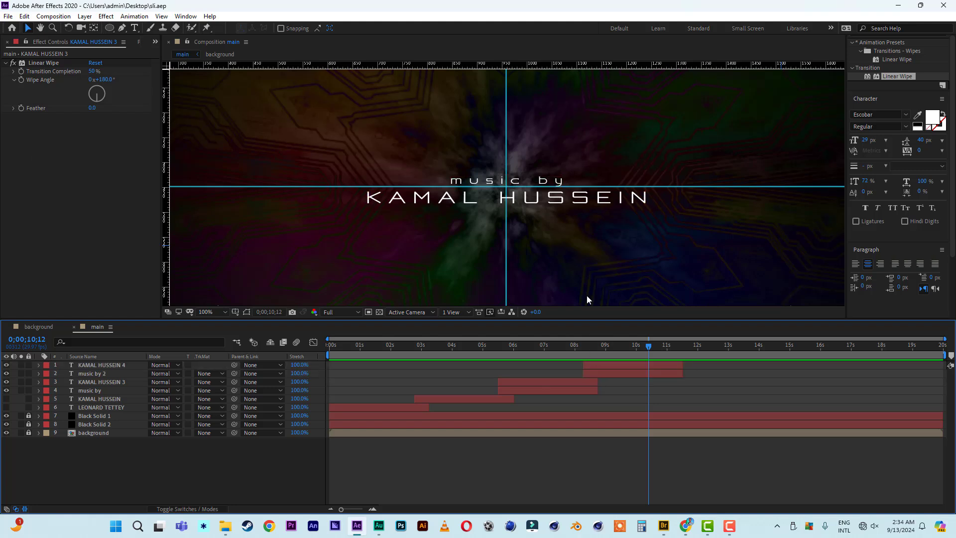
scroll(557, 260, down, 2)
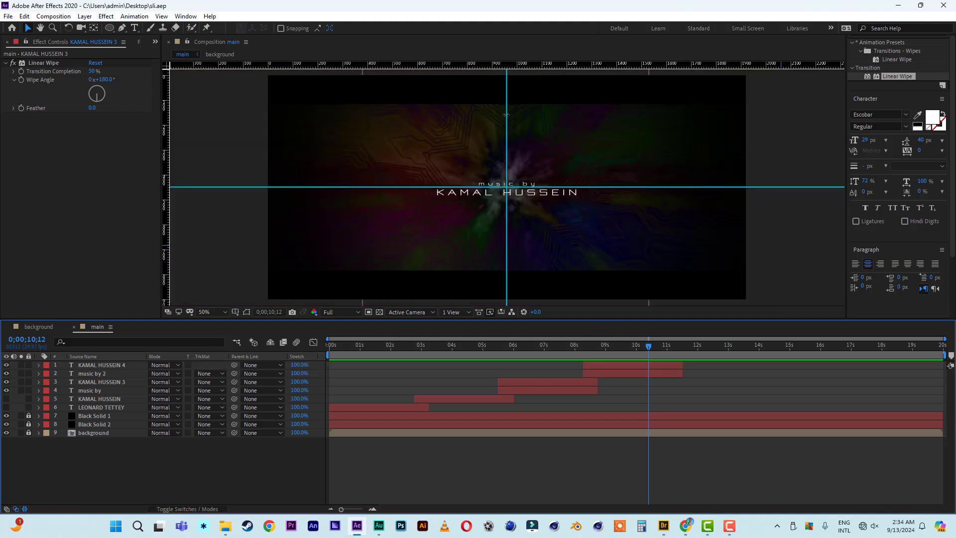
drag(508, 114, 3, 55)
drag(293, 188, 265, 6)
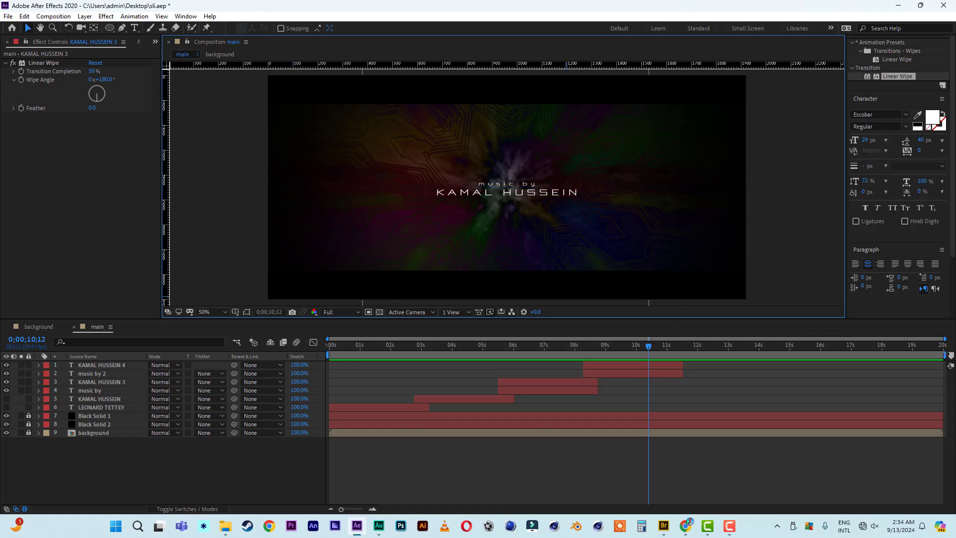
End the work area at about 11.8 seconds and preview from the start.
mouse_move(945, 355)
mouse_down()
mouse_move(654, 355)
mouse_move(686, 358)
mouse_up()
key(Home)
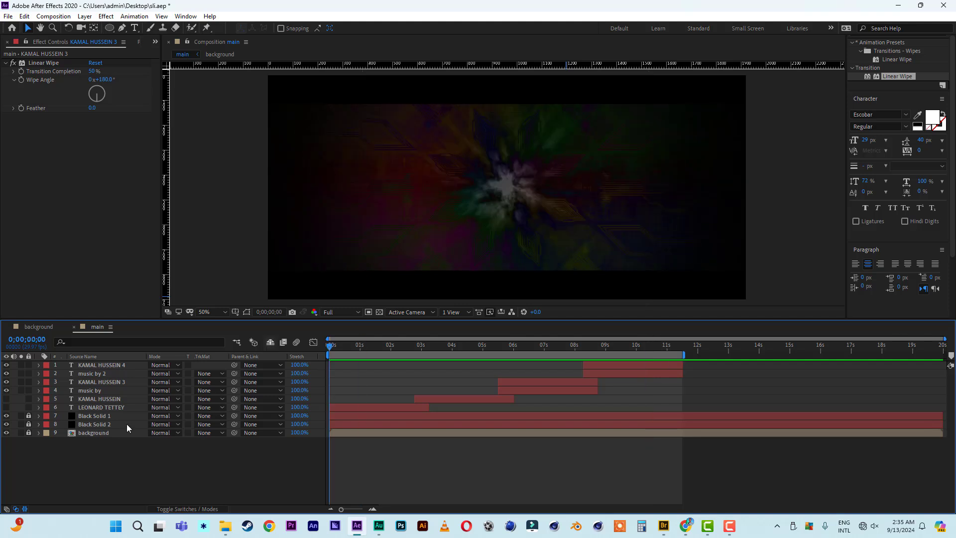
key(space)
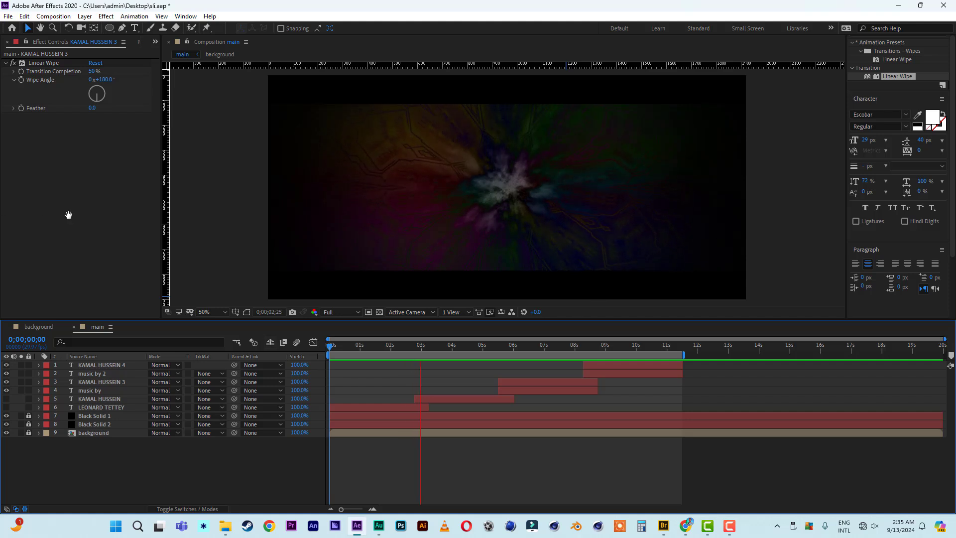
key(space)
key(Home)
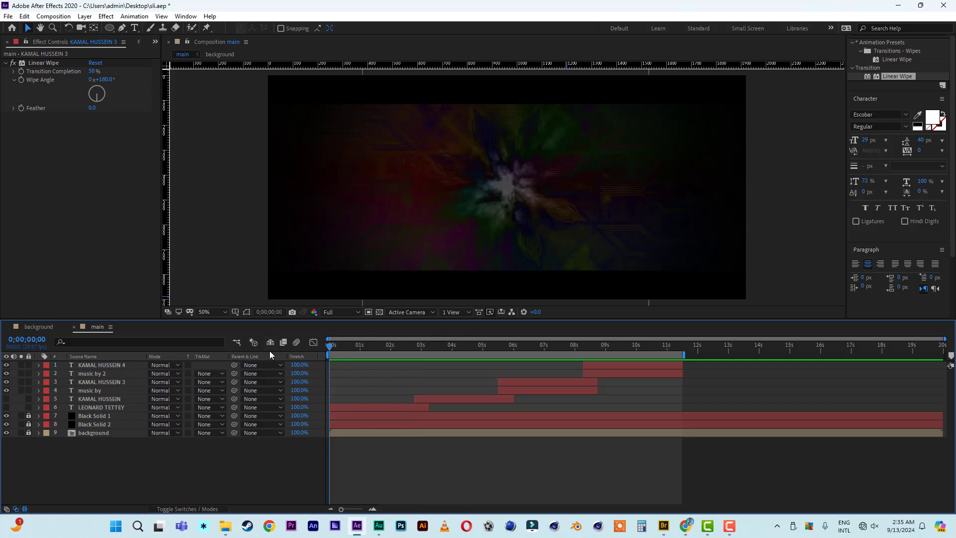
Show the two earlier title layers, preview the full credit sequence, then hide all six text layers.
click(6, 399)
click(7, 407)
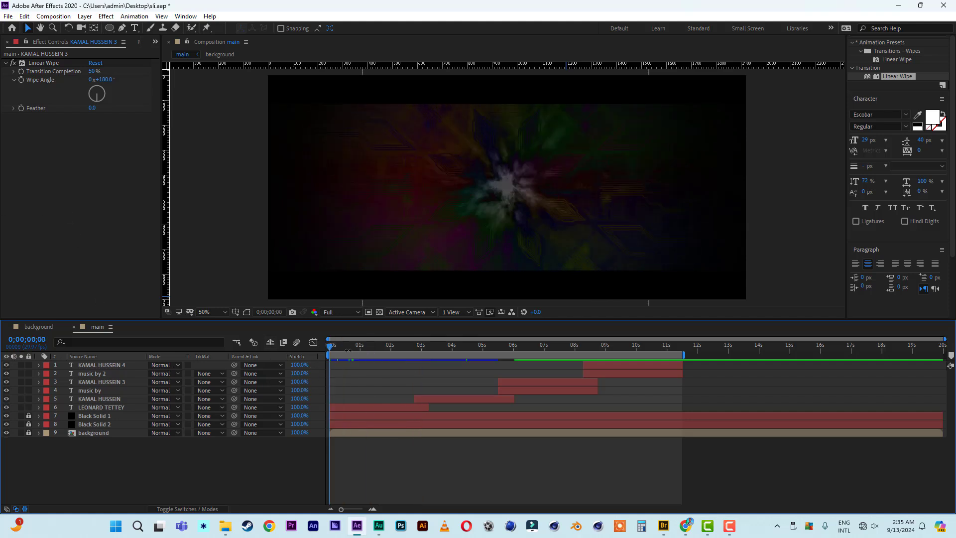
key(space)
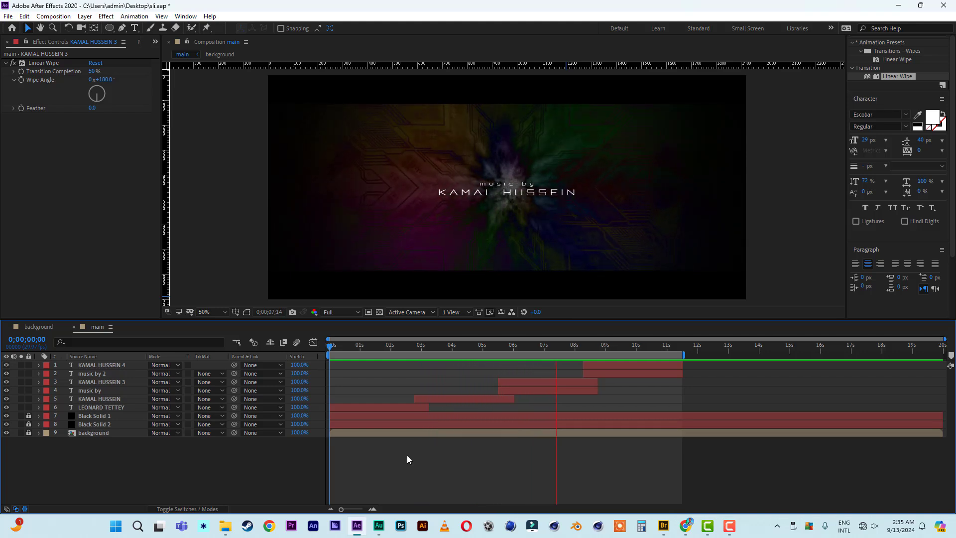
click(477, 347)
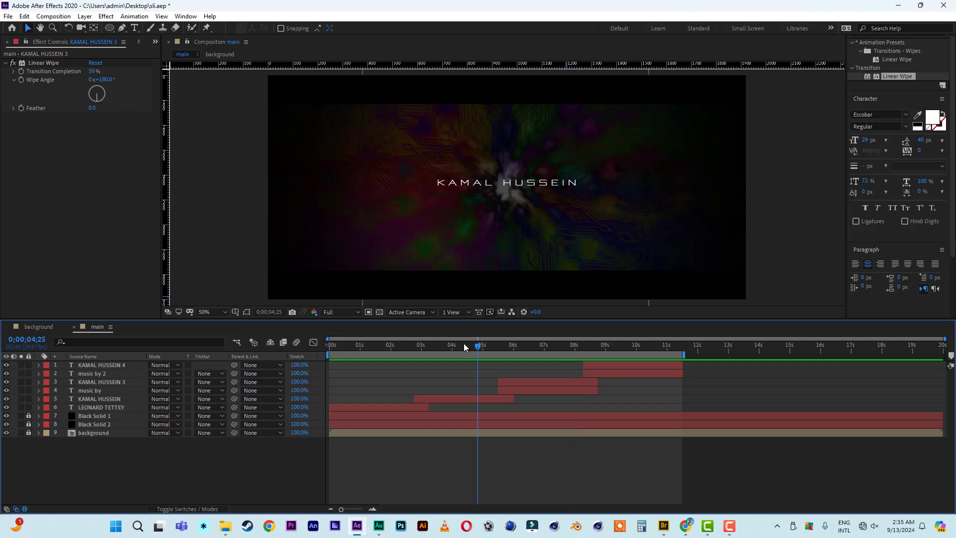
drag(7, 367, 7, 411)
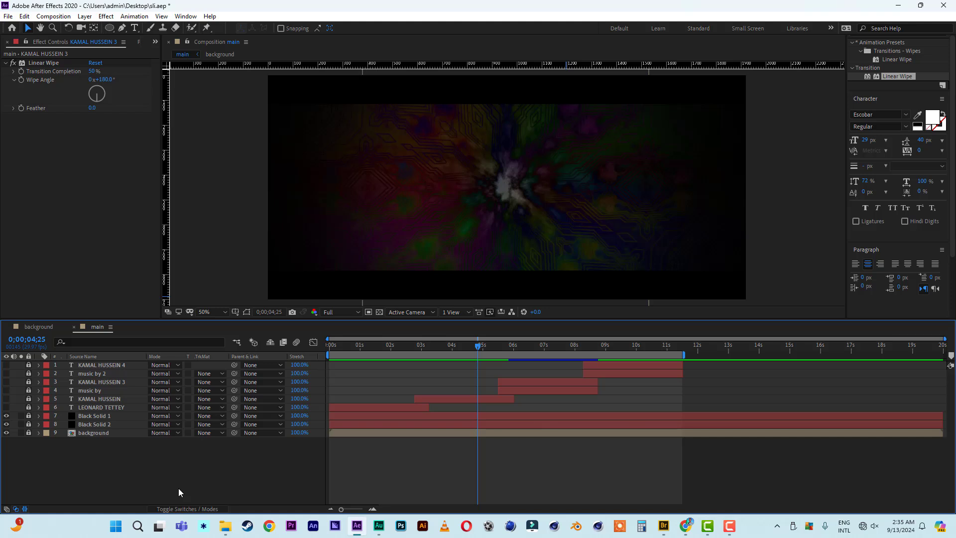
Add a new text layer with the director's name, enlarge it to 125 px and centre it in the frame.
right_click(88, 472)
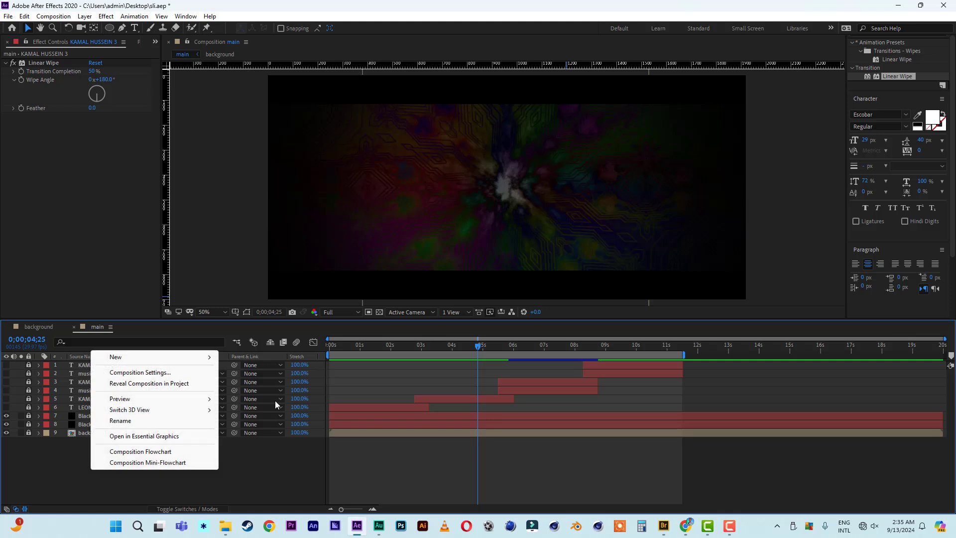
mouse_move(134, 358)
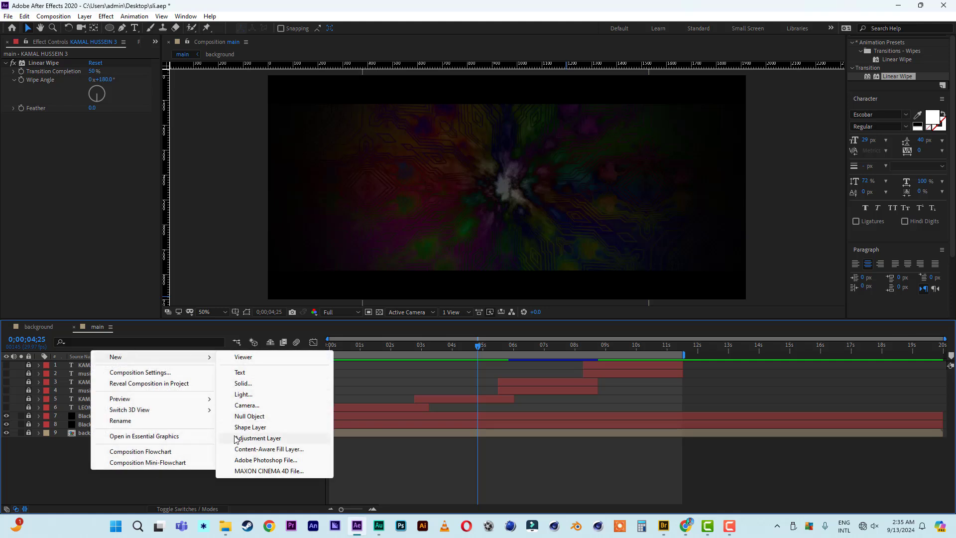
click(241, 373)
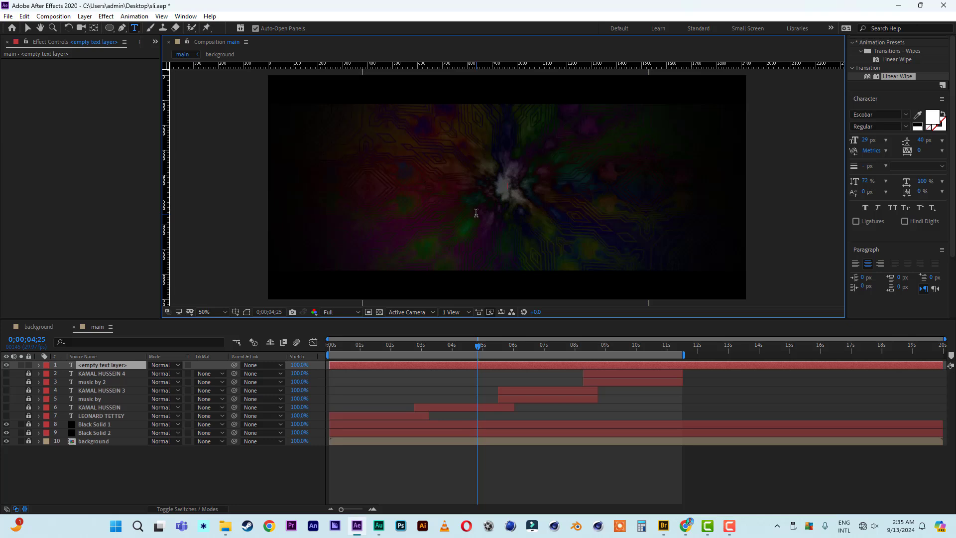
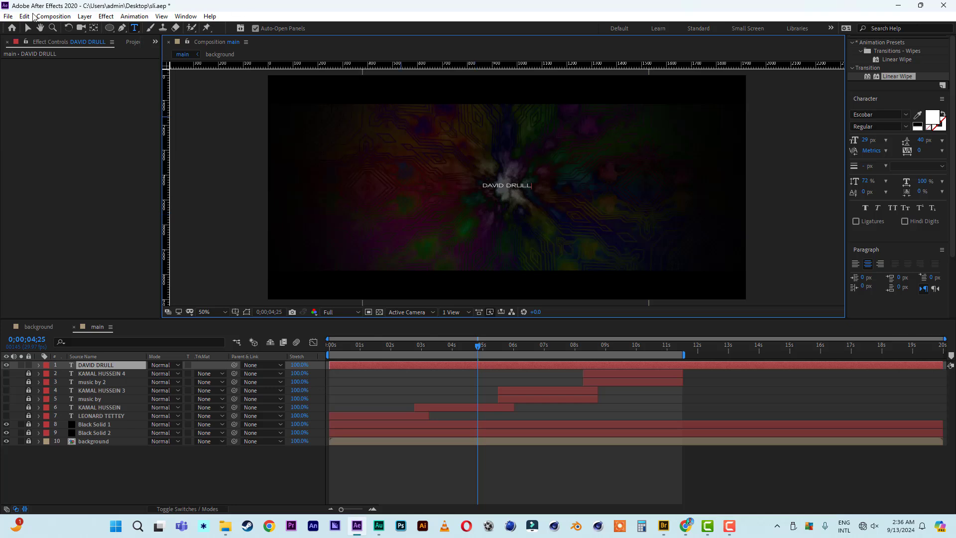
click(27, 27)
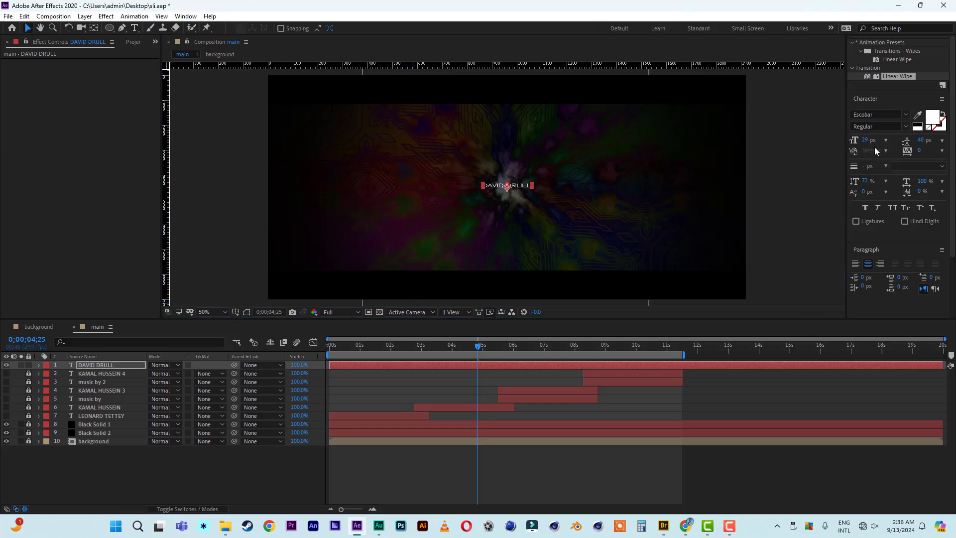
drag(866, 139, 911, 140)
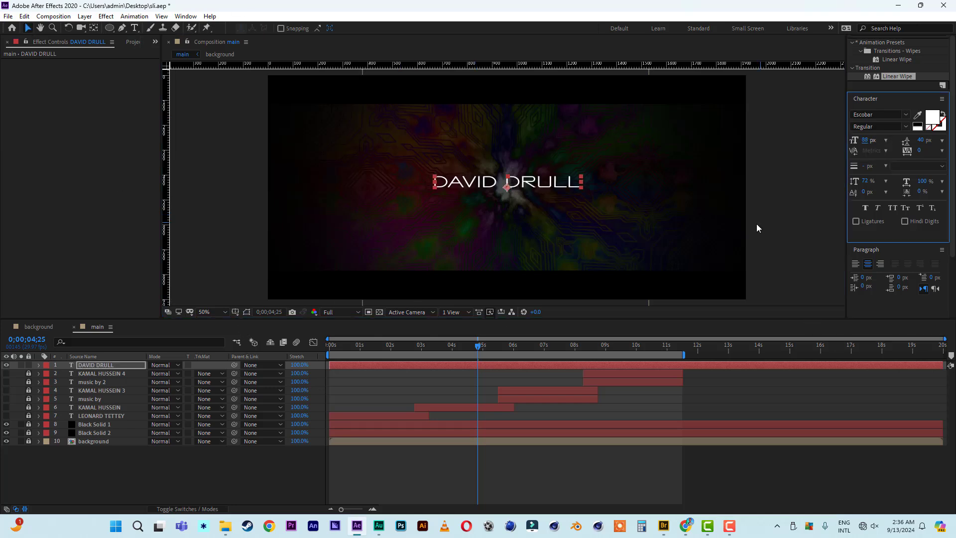
drag(556, 188, 560, 192)
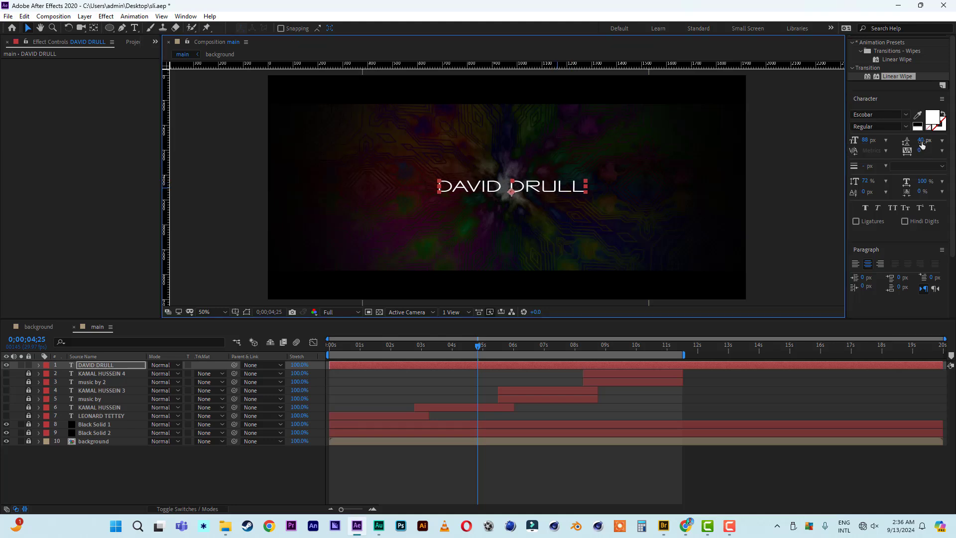
drag(866, 141, 894, 141)
drag(535, 186, 532, 179)
Duplicate the name layer and retype the upper copy as 'film by' at 88 px, nudged up slightly.
key(ctrl+d)
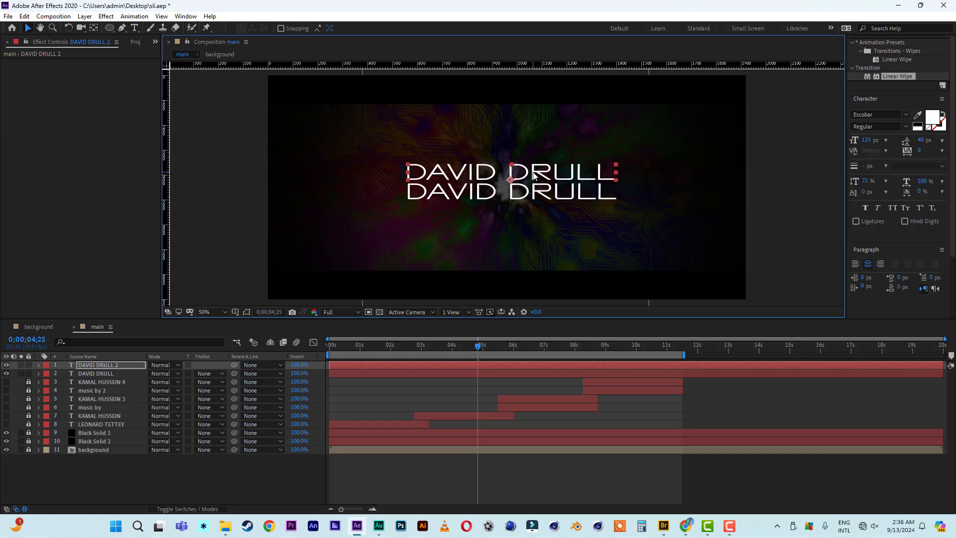
double_click(561, 178)
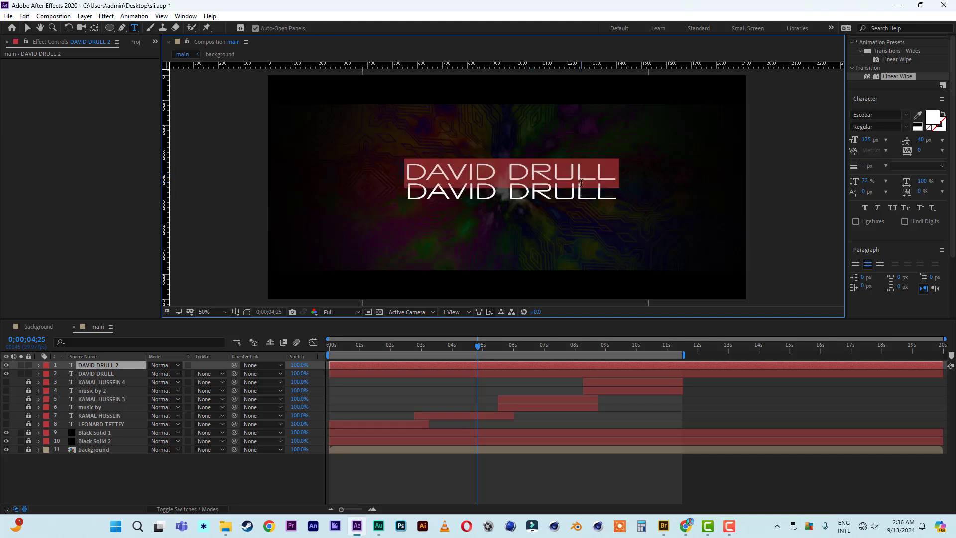
text(film by)
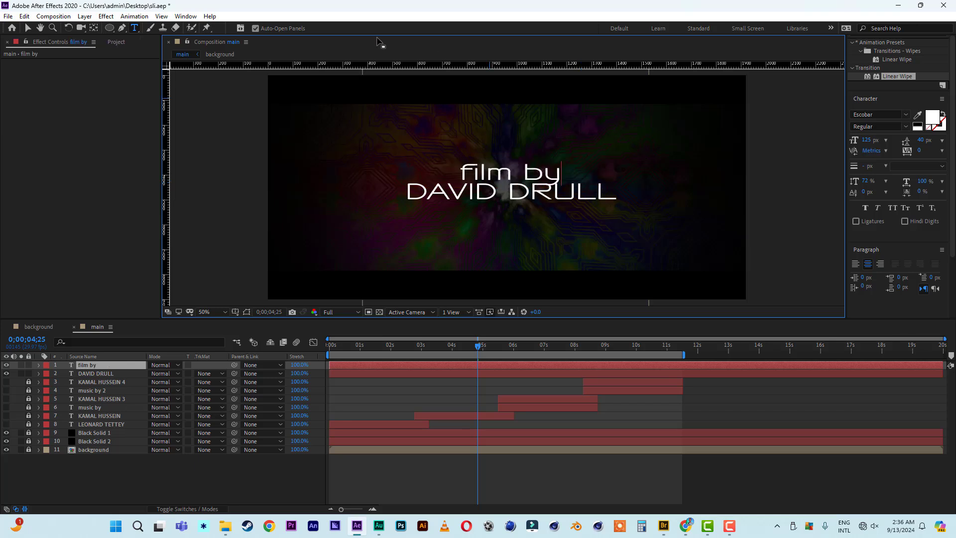
click(27, 28)
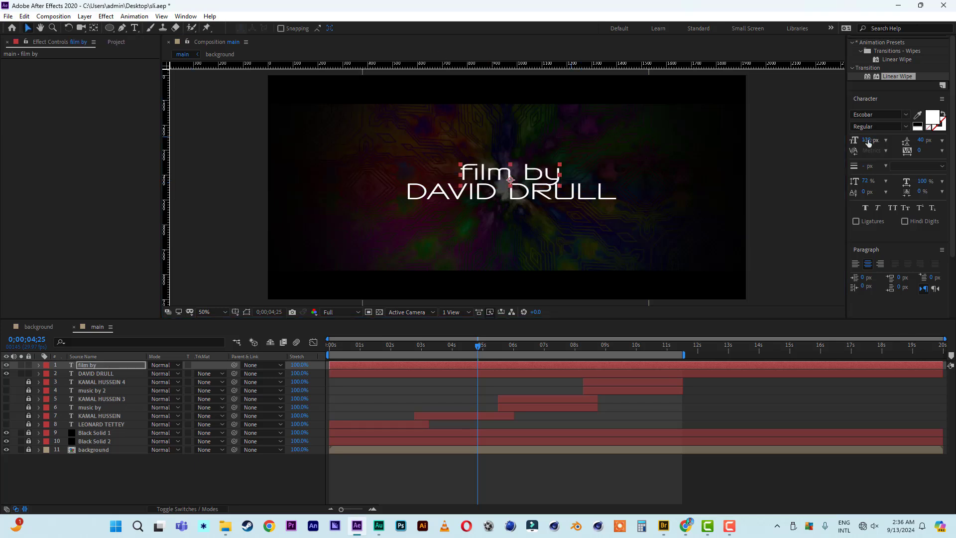
drag(867, 139, 850, 142)
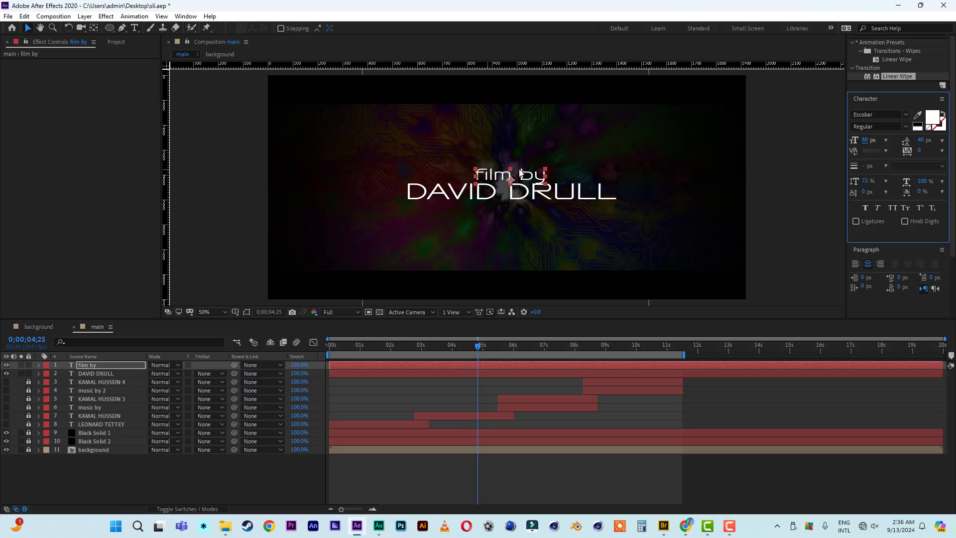
click(529, 175)
key(Up)
key(Up)
key(Up)
key(Up)
key(Up)
key(Up)
key(Up)
key(Up)
key(Up)
key(Up)
key(Up)
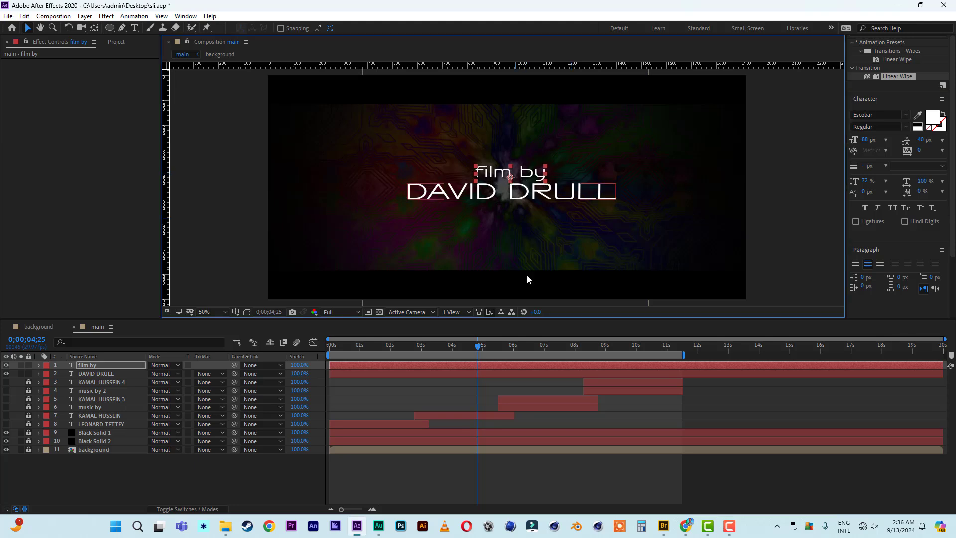
Hide the background and solid layers, preview the credits on black, and end the work area near 5.5 seconds.
click(362, 353)
key(Home)
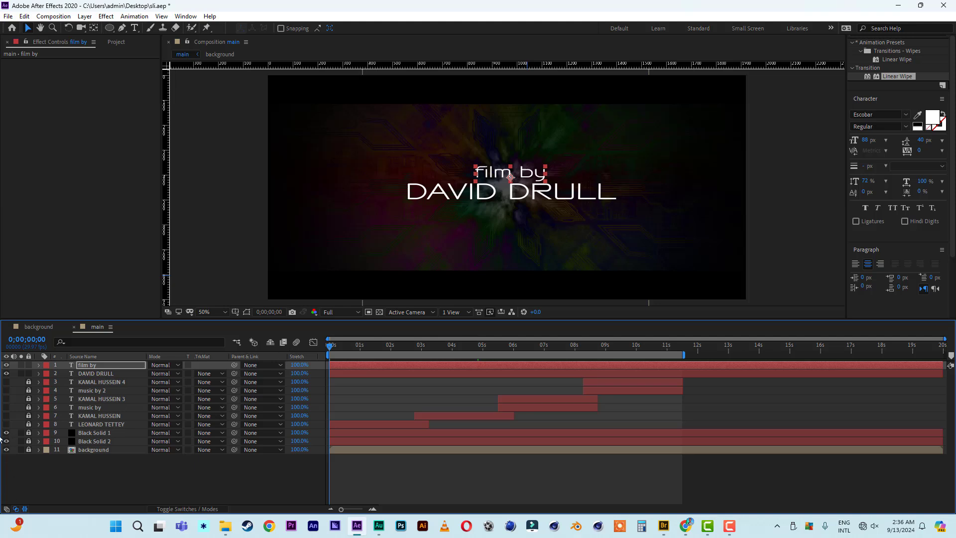
drag(6, 432, 6, 450)
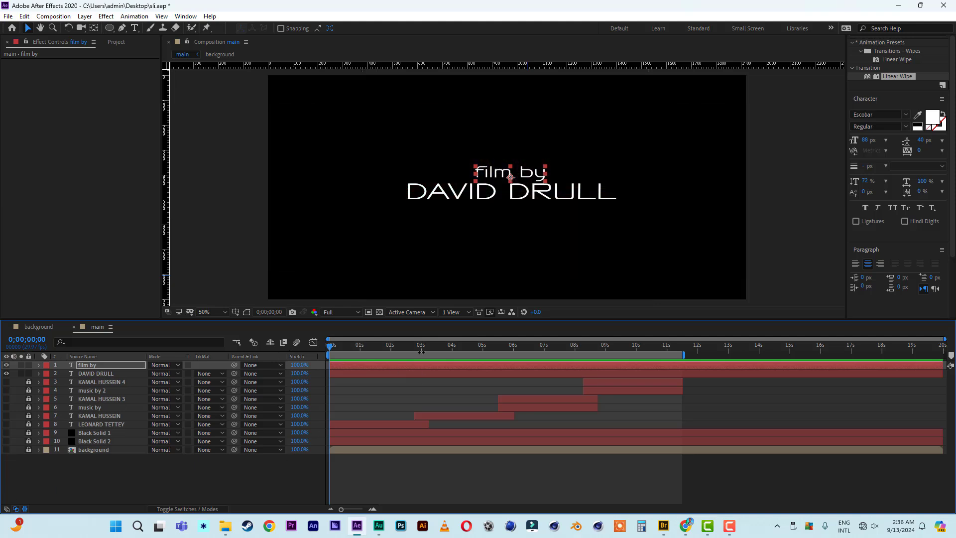
key(space)
key(space)
drag(684, 354, 496, 354)
key(Home)
click(348, 372)
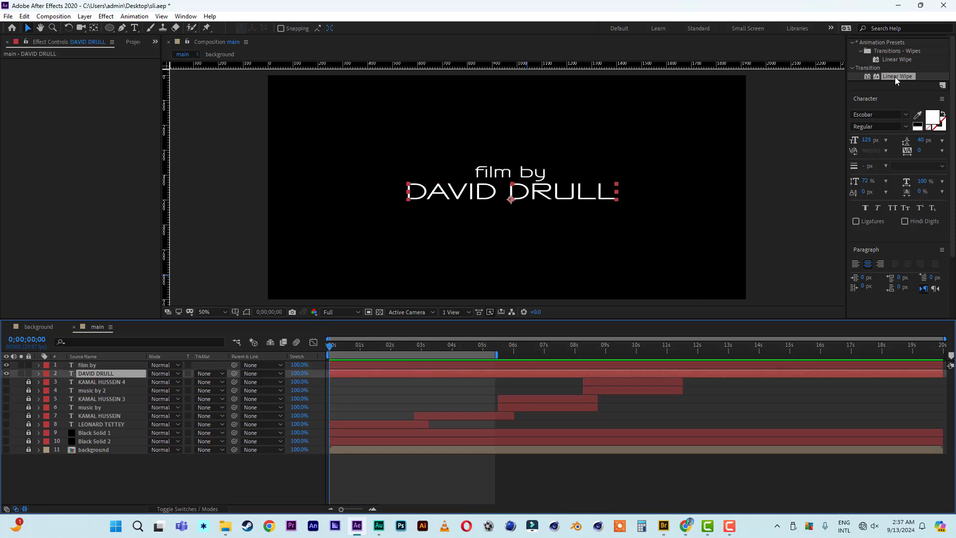
scroll(909, 80, up, 3)
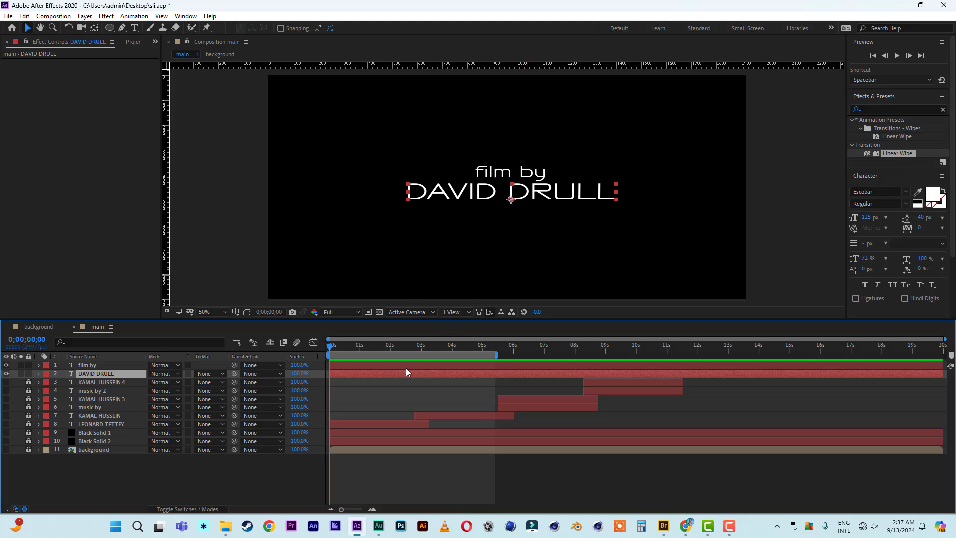
Apply the Linear Wipe transition to the director's name credit and to the 'film by' layer.
double_click(893, 153)
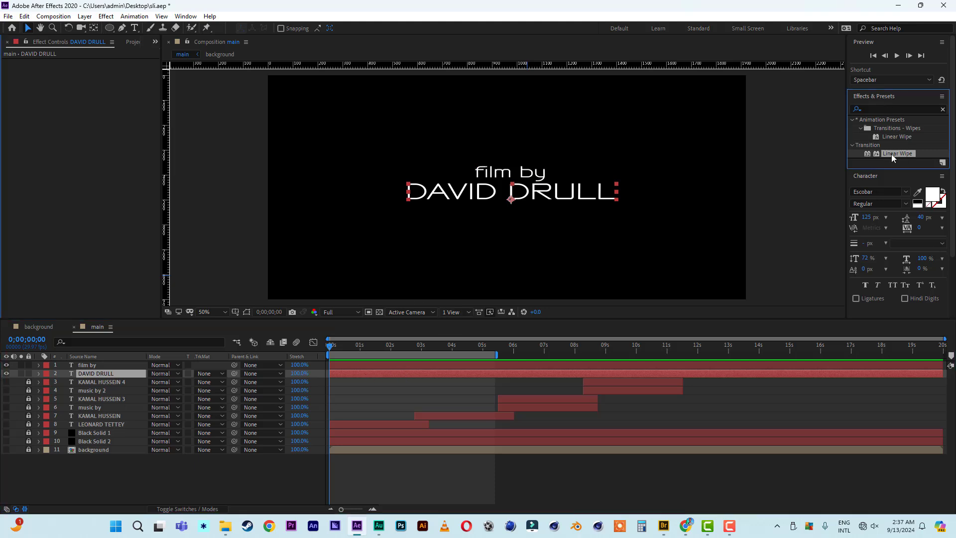
click(384, 365)
click(904, 156)
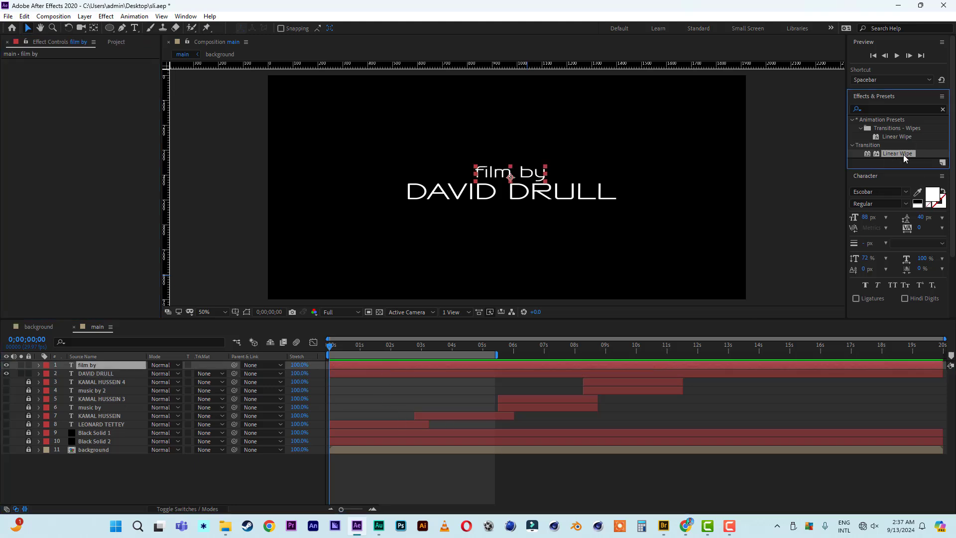
double_click(904, 156)
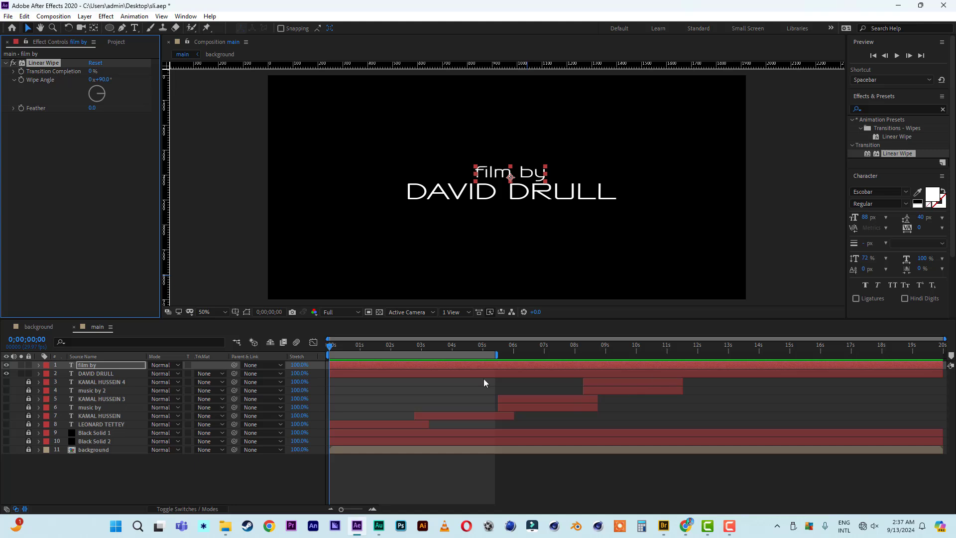
click(358, 373)
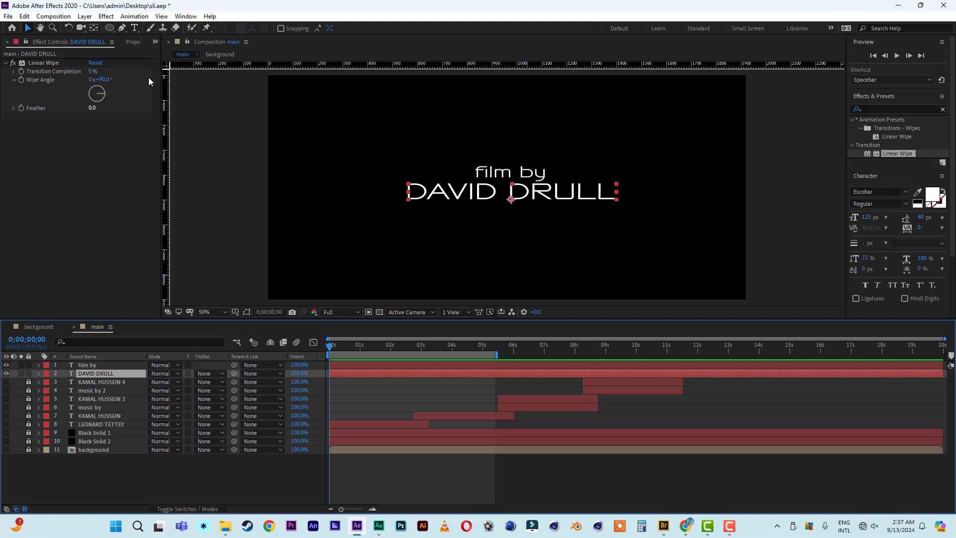
Keep the name's wipe angle at 90°, set 'film by' to 0°, and add a horizontal guide between the lines.
click(103, 80)
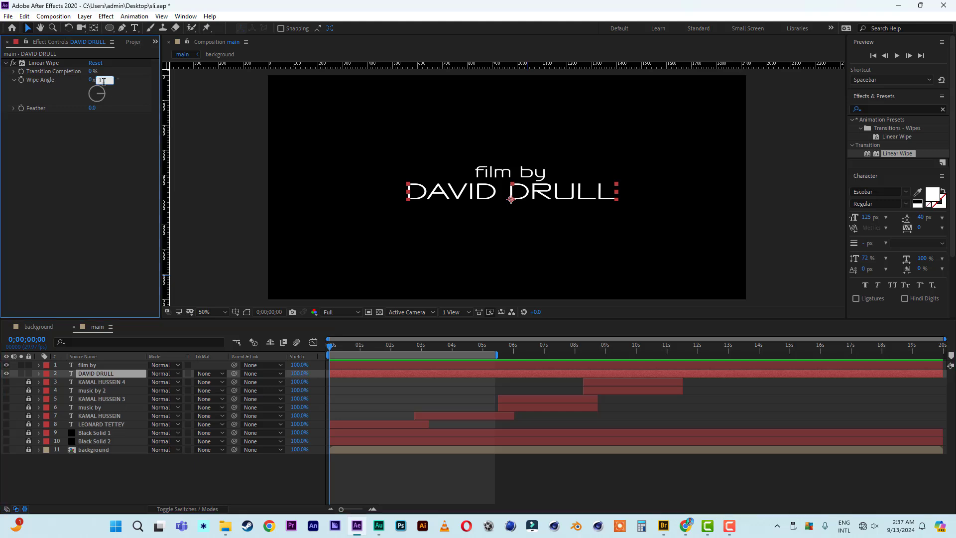
click(94, 177)
click(96, 365)
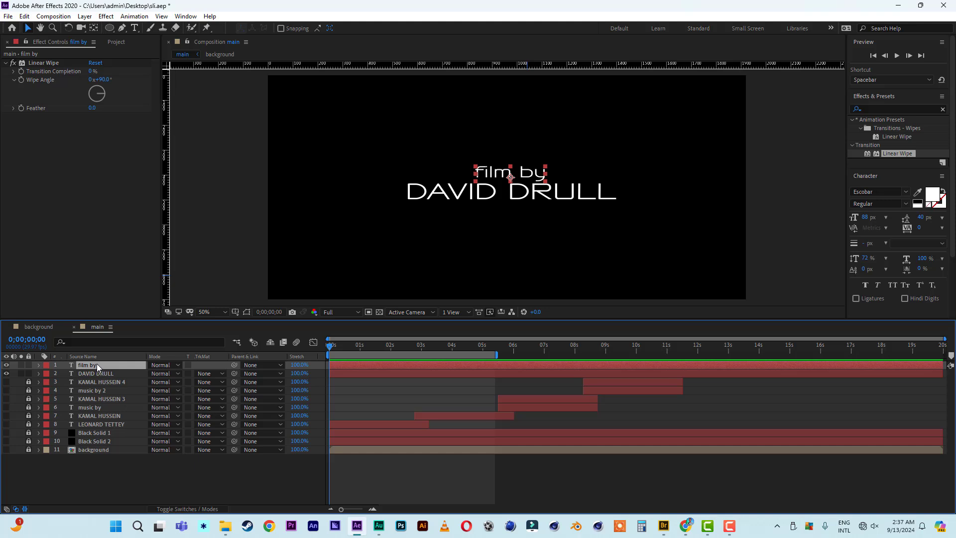
click(104, 80)
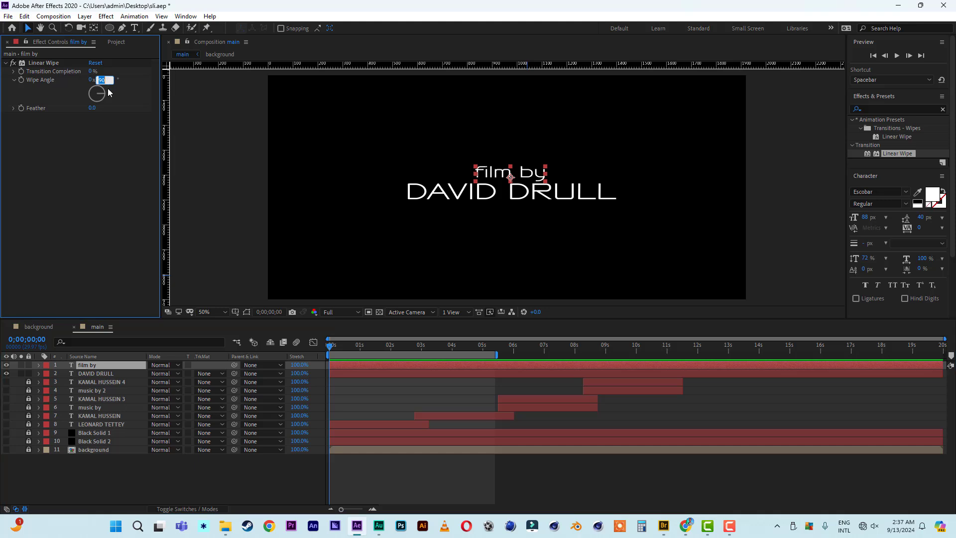
text(0)
click(114, 165)
drag(415, 67, 419, 181)
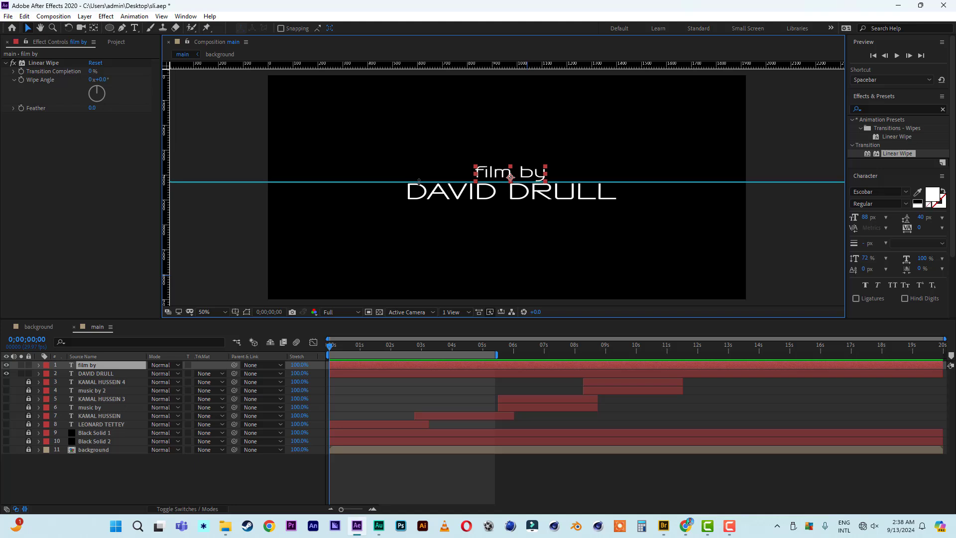
Show Position for both credit layers and set Position keyframes for each at 3 seconds.
shift+click(91, 375)
key(p)
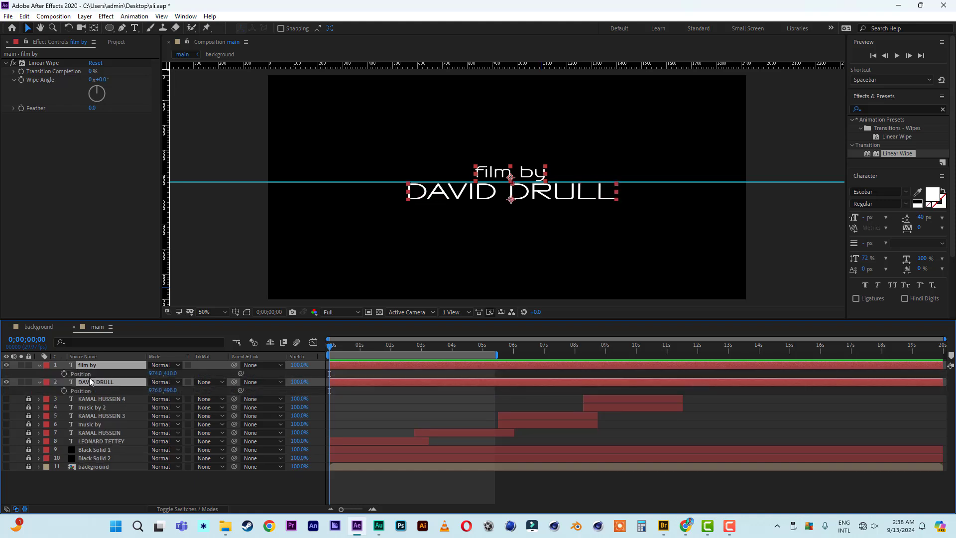
click(422, 350)
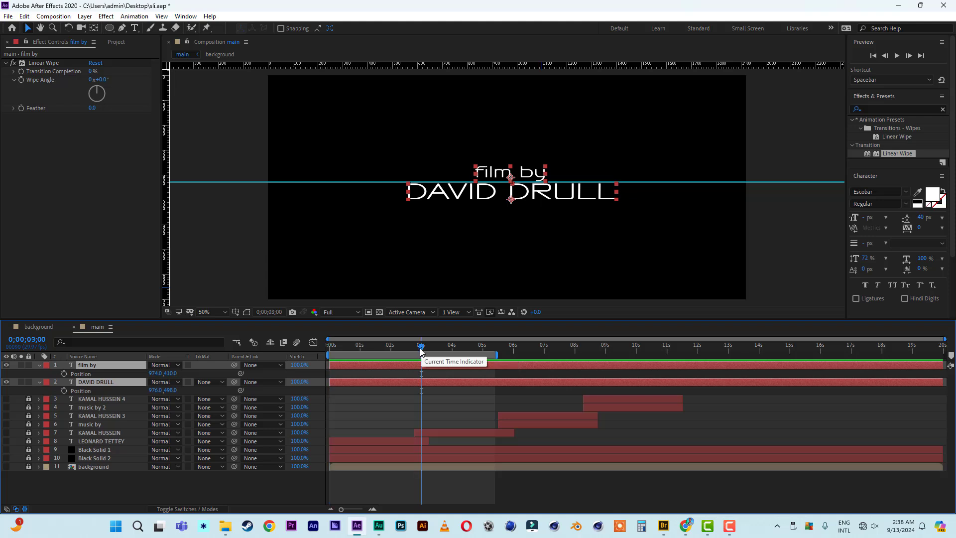
click(64, 374)
click(63, 390)
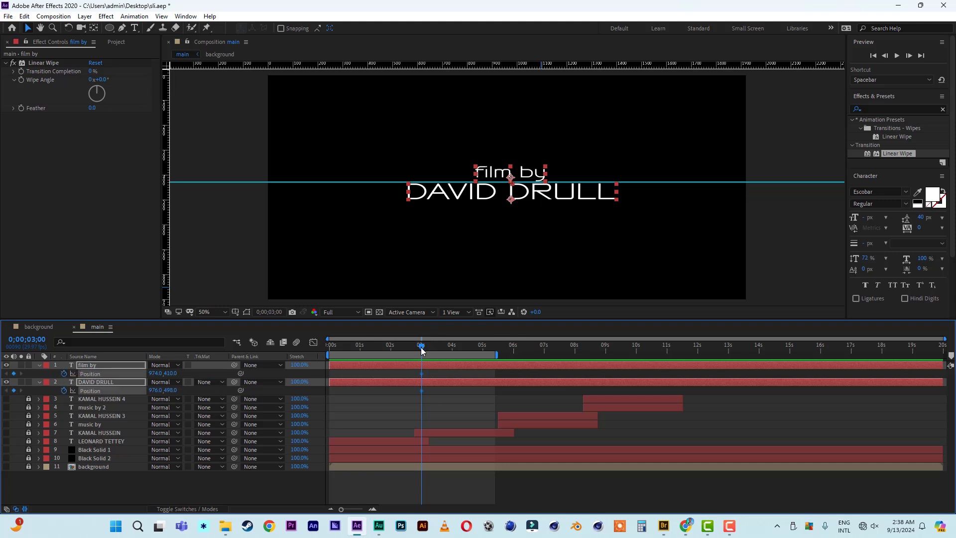
At 0 s, nudge the name credit up and 'film by' down across the centre line, then scrub.
key(Home)
click(360, 384)
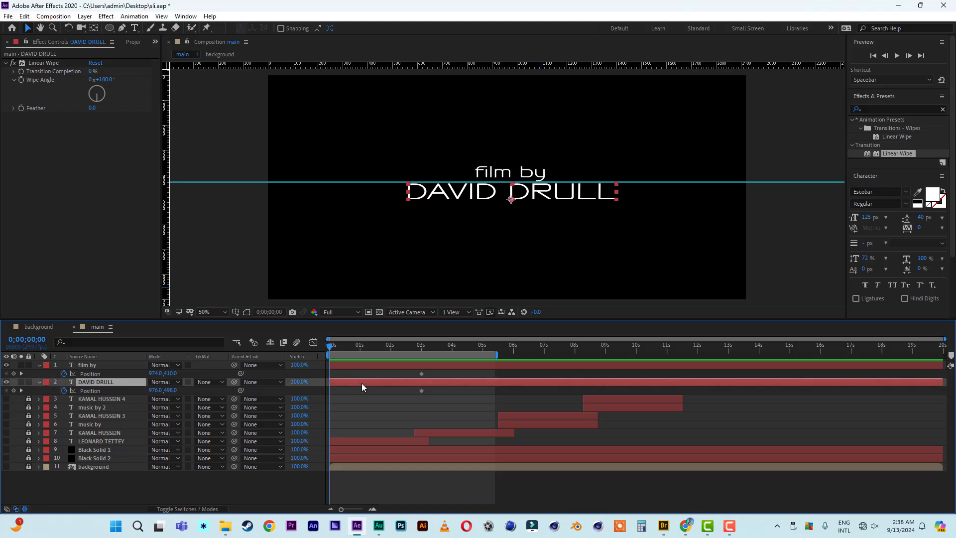
key(Up)
key(Up)
key(Up)
key(Up)
key(Up)
key(Up)
key(Up)
key(Up)
key(Up)
key(Up)
key(Up)
key(Up)
key(Up)
key(Up)
key(Up)
key(Up)
key(Up)
key(Up)
key(Up)
key(Up)
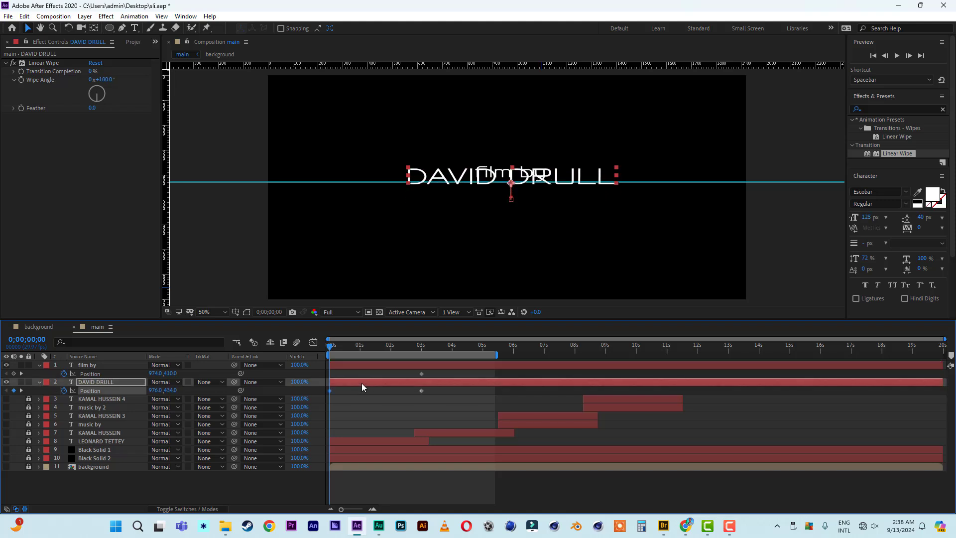
click(100, 368)
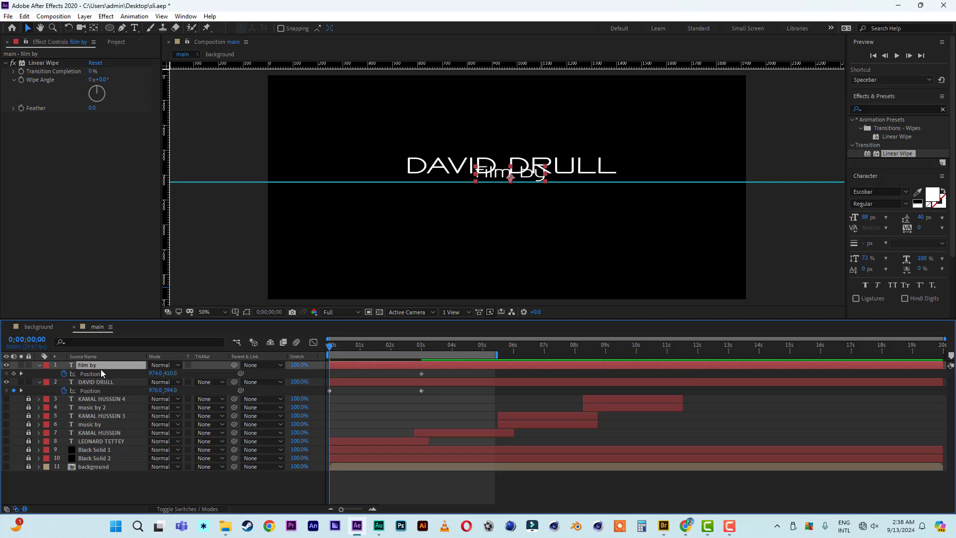
key(Down)
key(Down)
key(Down)
key(Down)
key(Down)
key(Down)
key(Down)
key(Down)
key(Down)
key(Down)
key(Down)
key(Down)
key(Down)
key(Down)
key(Down)
key(Down)
key(Down)
key(Down)
key(Down)
key(Down)
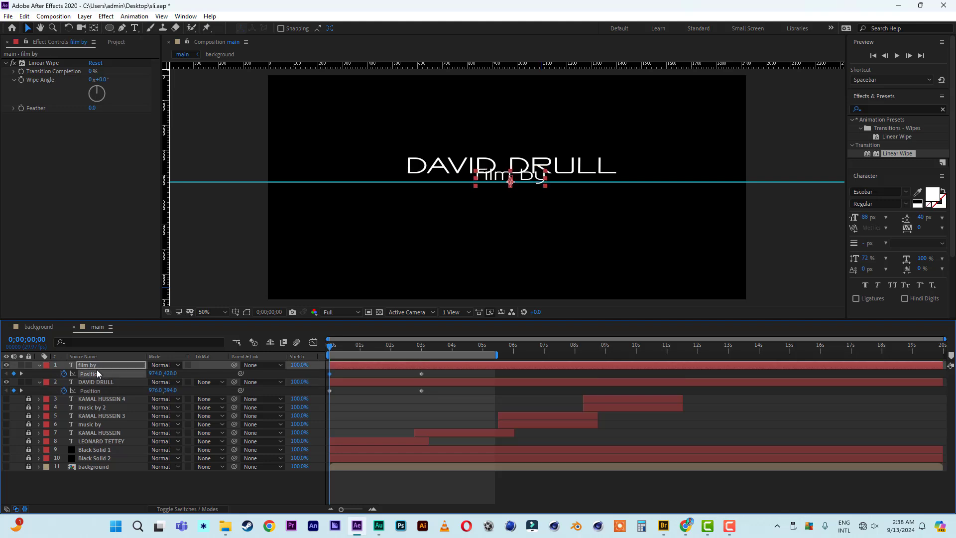
key(Down)
key(Down)
key(Down)
key(Down)
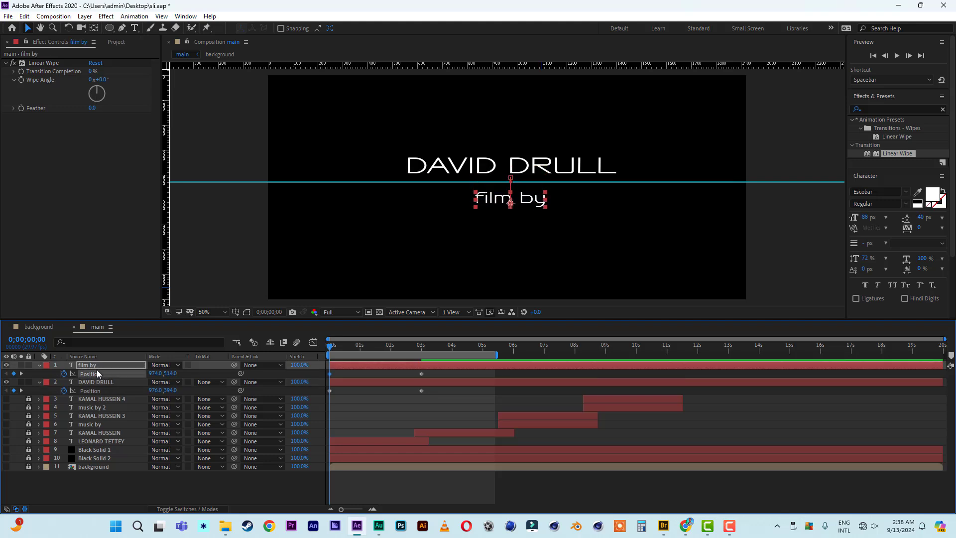
click(95, 382)
key(Up)
key(Up)
key(Up)
key(Up)
key(Up)
key(Up)
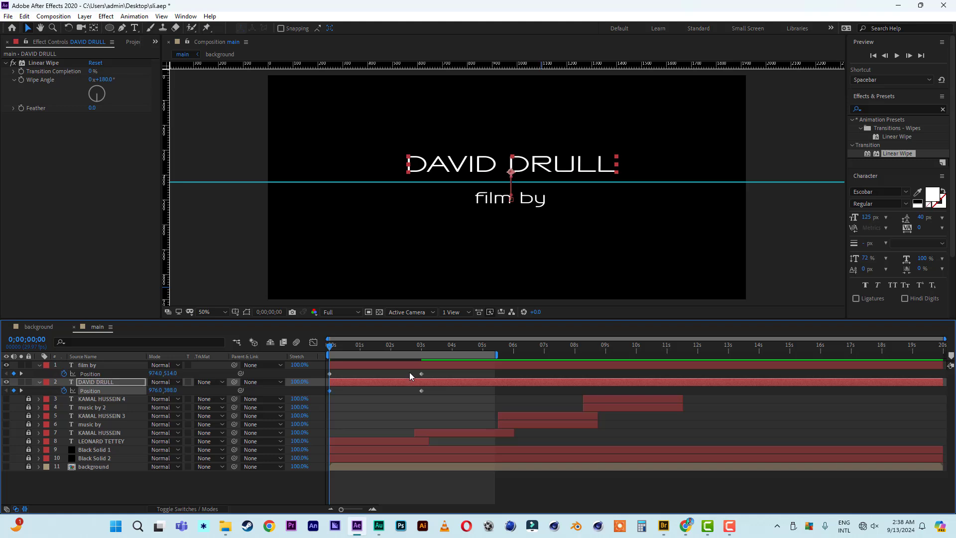
drag(342, 351, 362, 353)
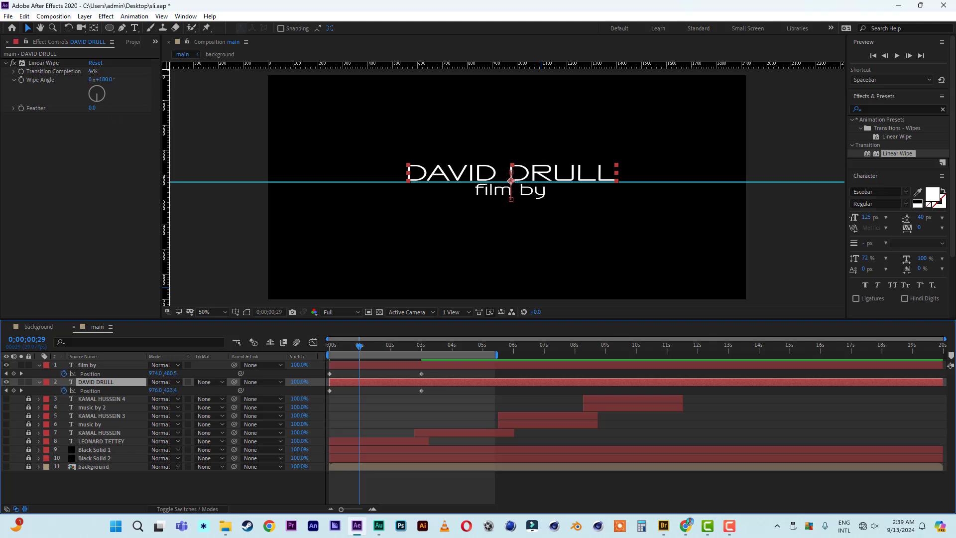
Set the name credit's Linear Wipe Transition Completion to 48%.
drag(92, 72, 114, 72)
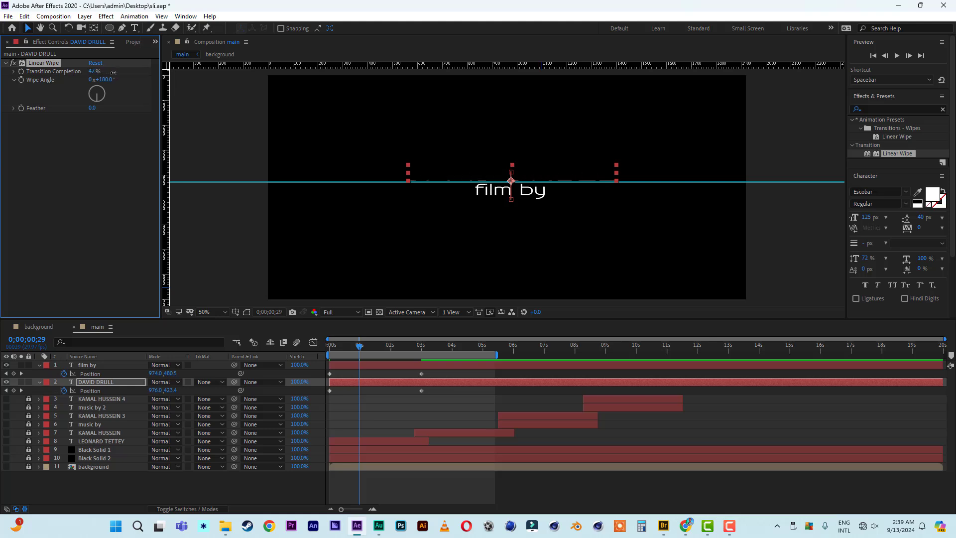
click(93, 71)
text(48)
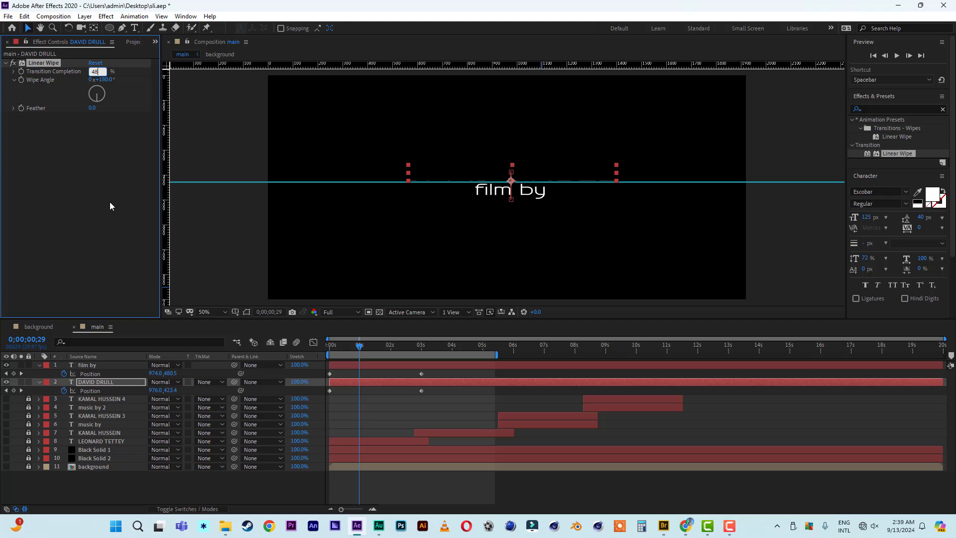
key(Return)
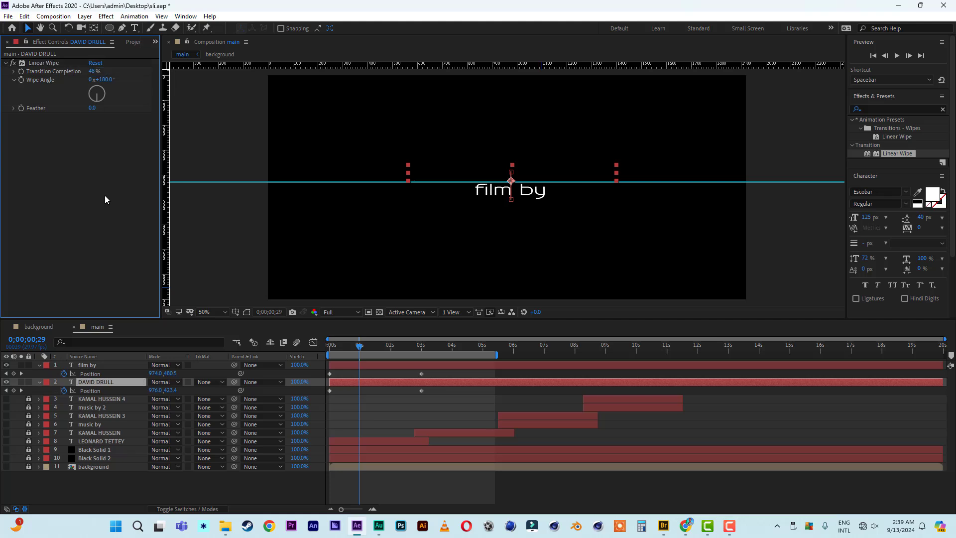
Set the 'film by' Linear Wipe Transition Completion to 52% and preview from the start.
click(103, 368)
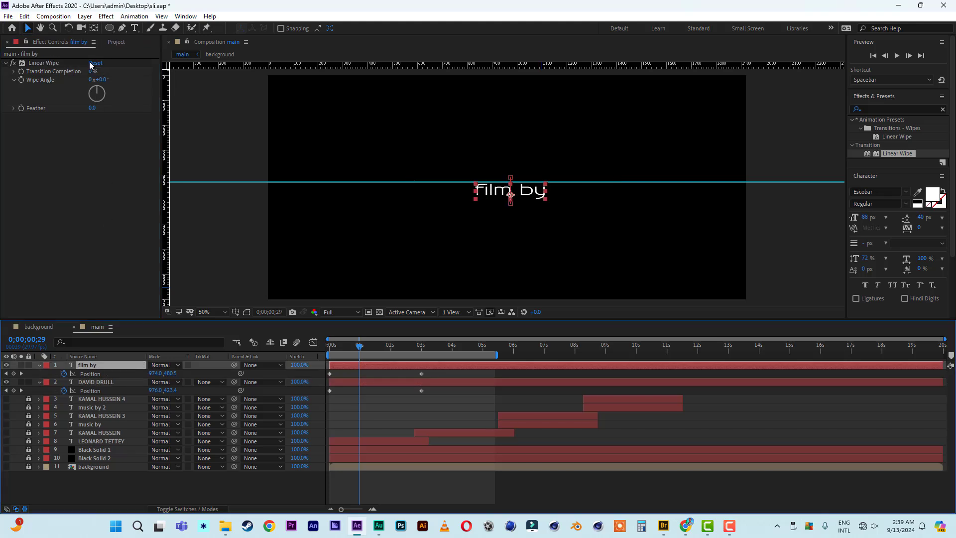
drag(93, 71, 115, 72)
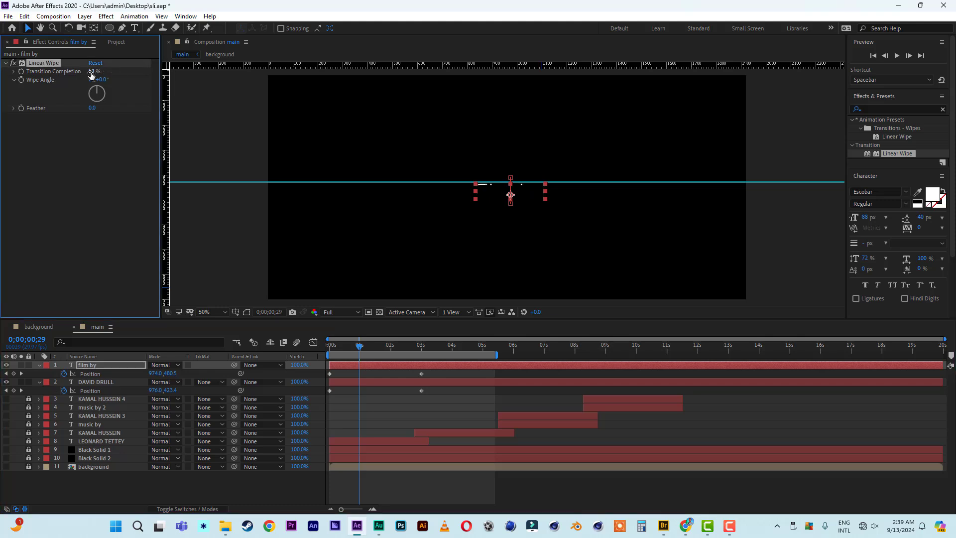
click(92, 73)
text(52)
click(97, 126)
drag(340, 346, 275, 347)
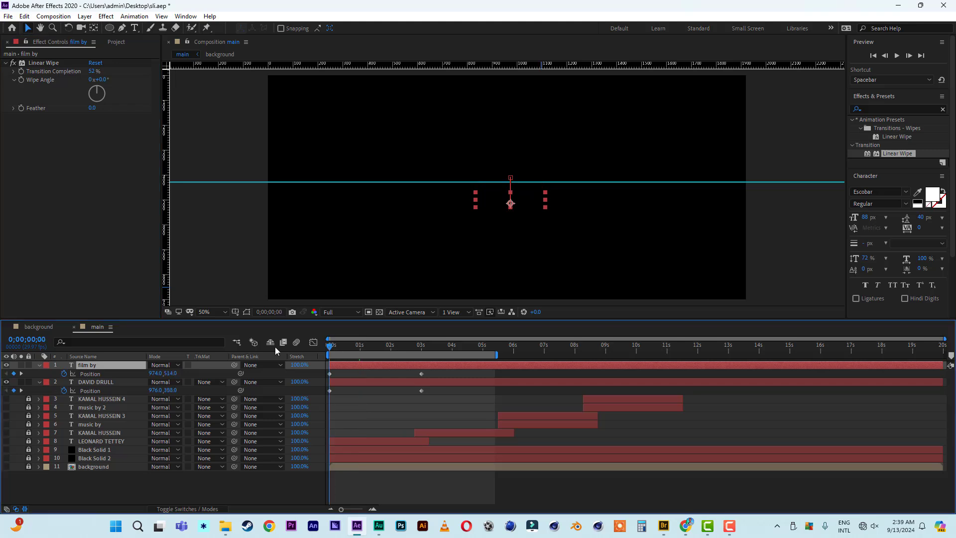
key(space)
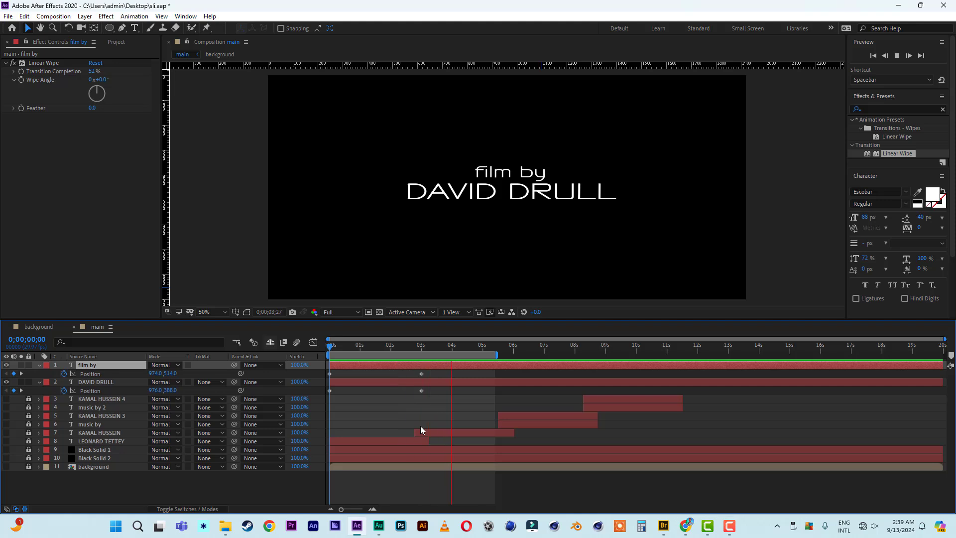
Apply Easy Ease to all four title Position keyframes.
drag(433, 371, 324, 401)
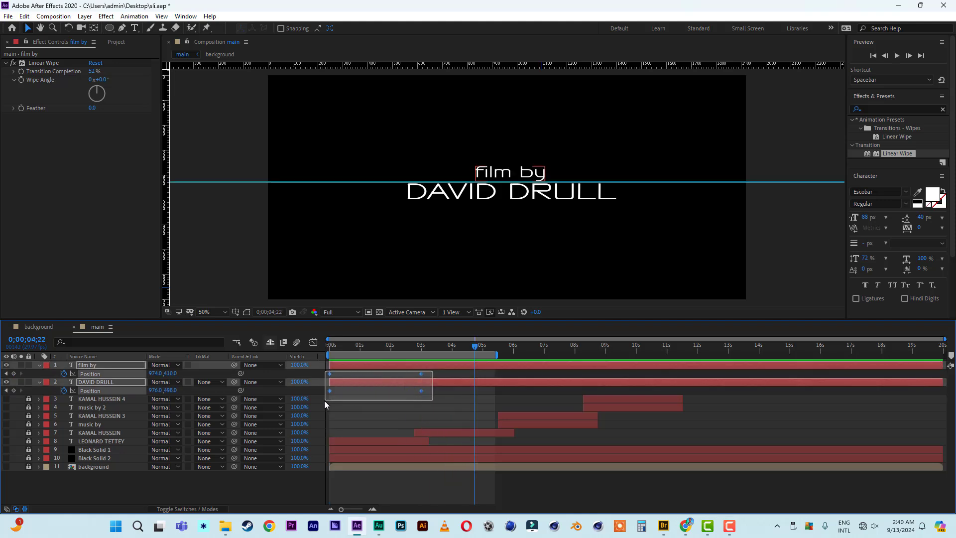
right_click(421, 390)
mouse_move(473, 386)
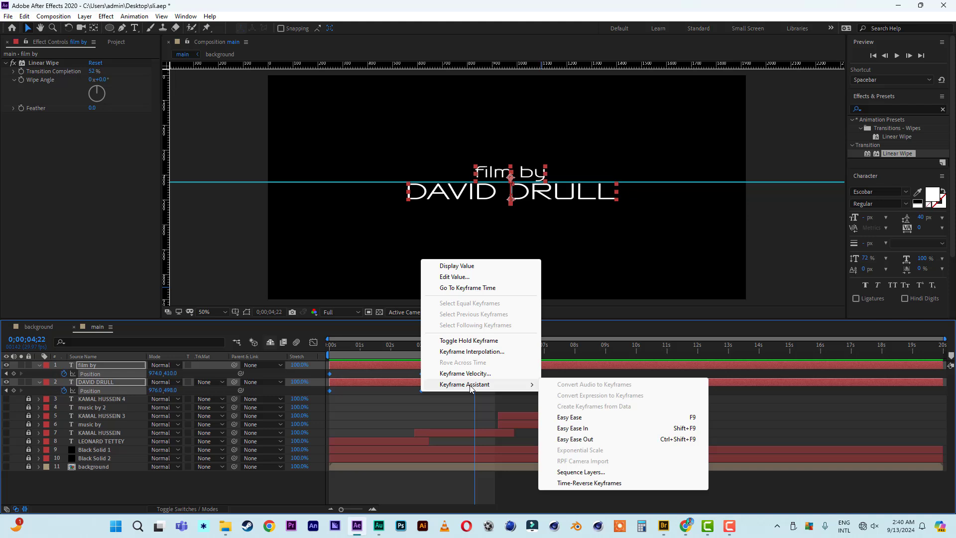
click(577, 417)
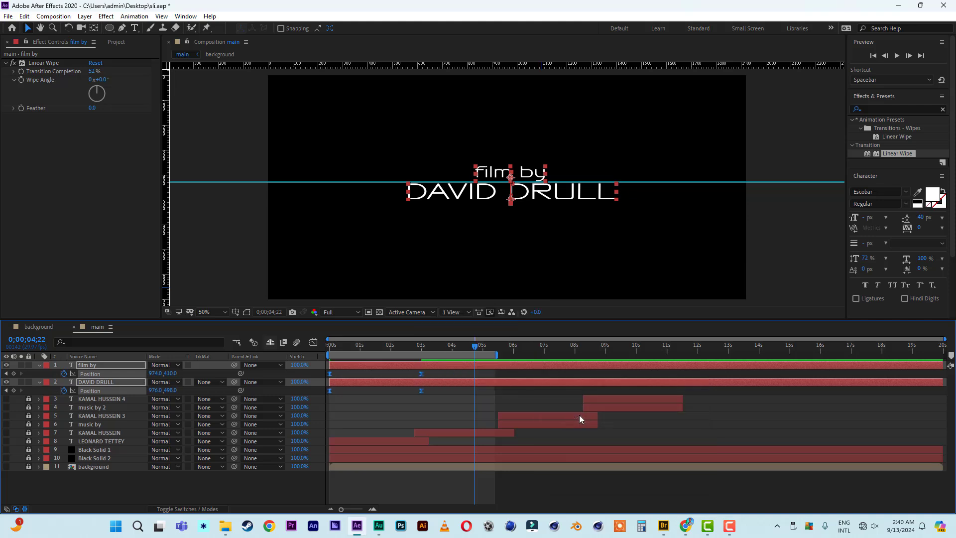
In the speed graph, drag each layer's 3 s keyframe influence so speed peaks sharply early.
click(438, 372)
click(421, 373)
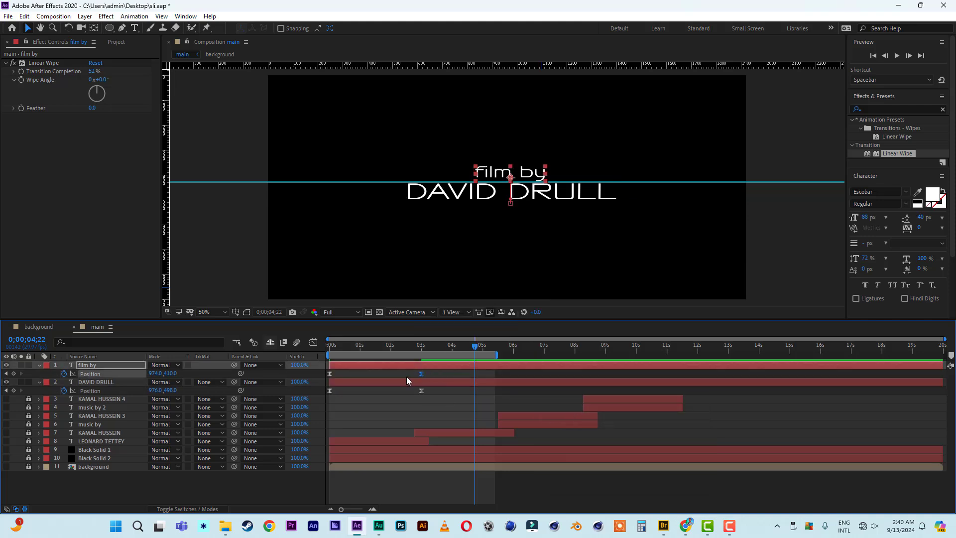
click(313, 342)
drag(406, 482, 375, 482)
click(313, 342)
click(422, 390)
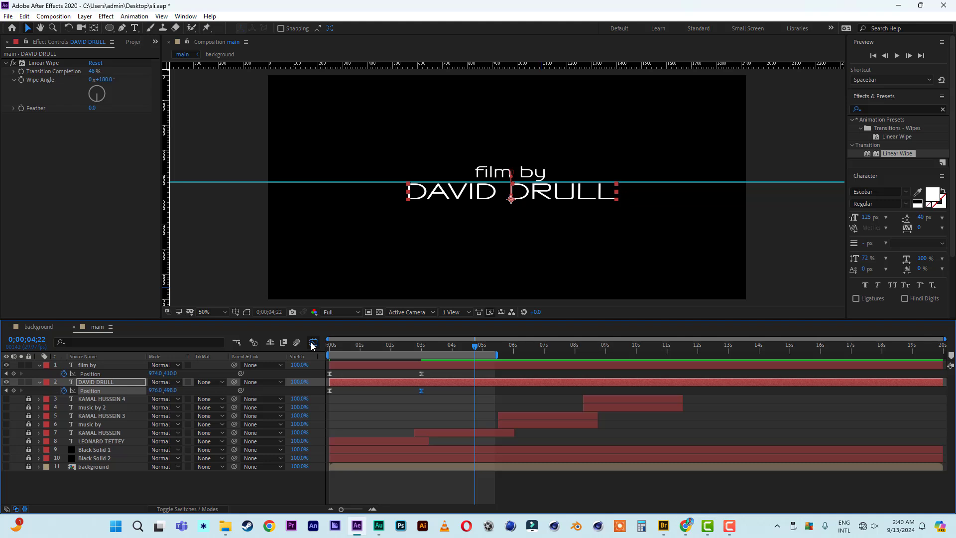
click(312, 343)
drag(405, 482, 366, 484)
click(313, 342)
Preview the eased animation and trim the work area to end at 3 seconds.
drag(366, 346, 299, 355)
key(space)
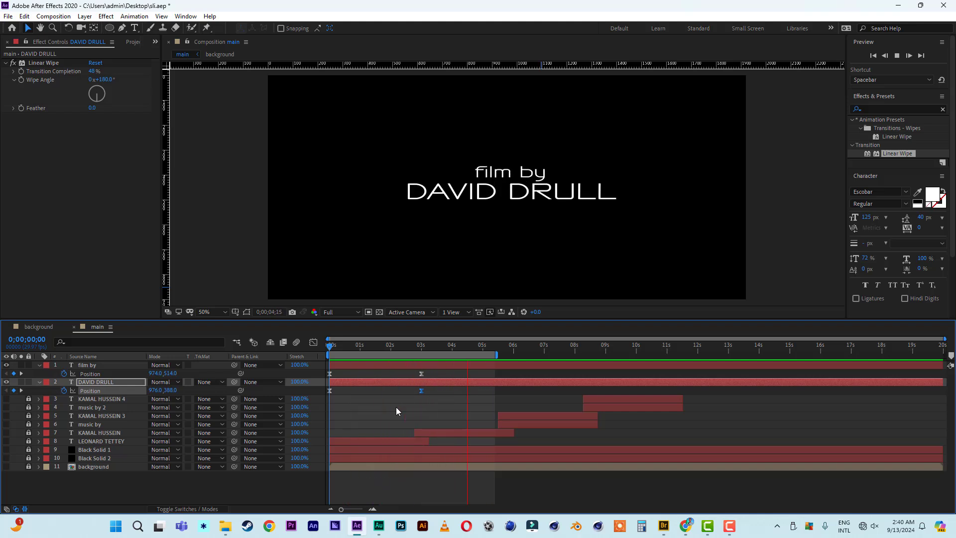
drag(497, 361, 430, 360)
key(space)
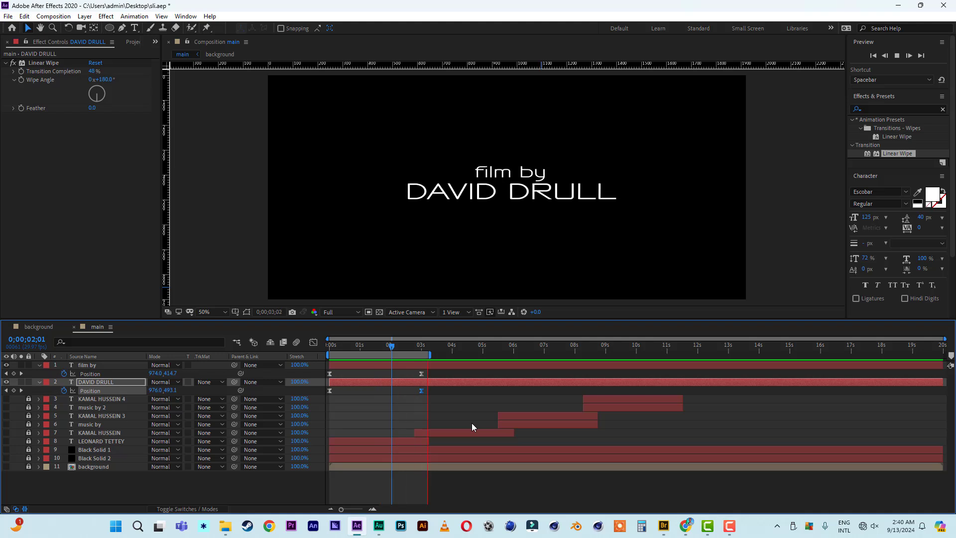
Hide the 'film by' and name credit layers and make layers 3 to 11 visible.
click(365, 352)
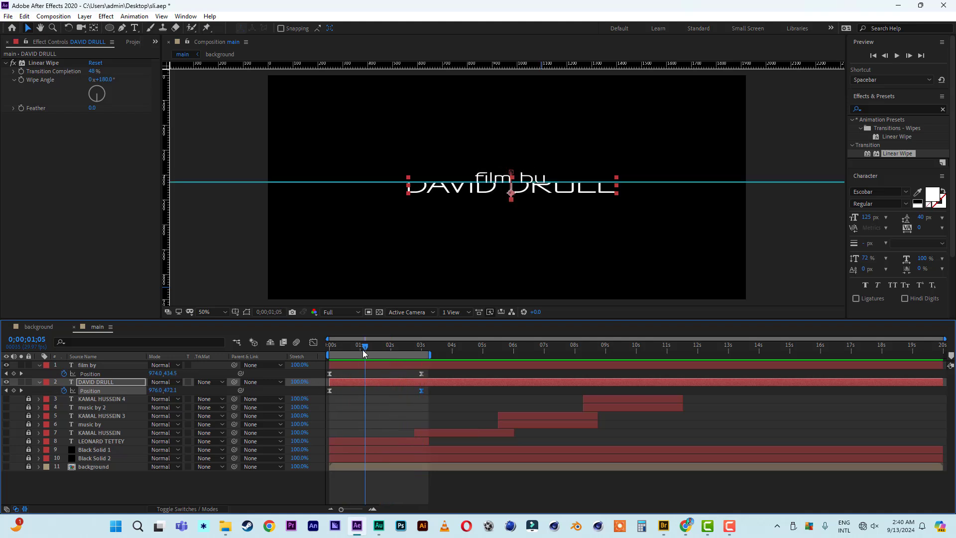
click(6, 365)
click(6, 382)
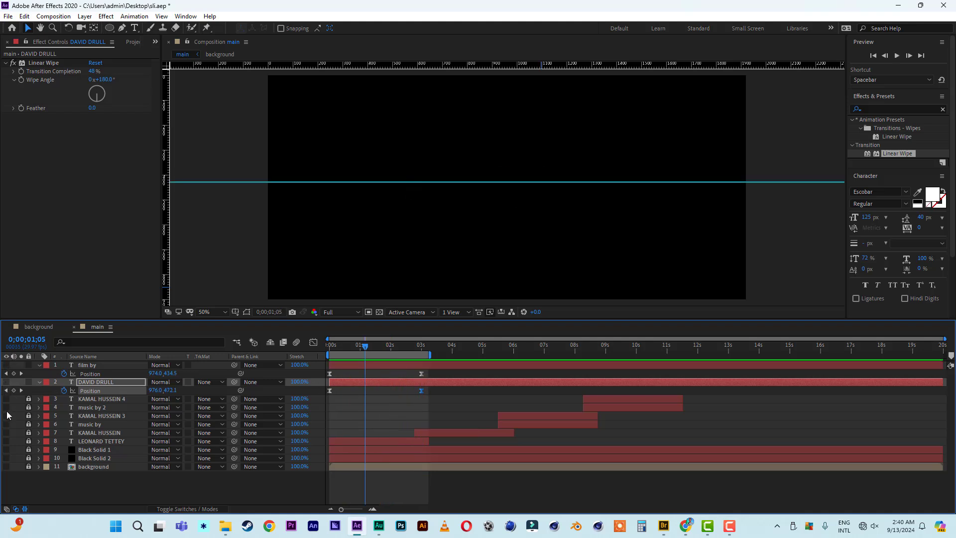
drag(7, 399, 7, 498)
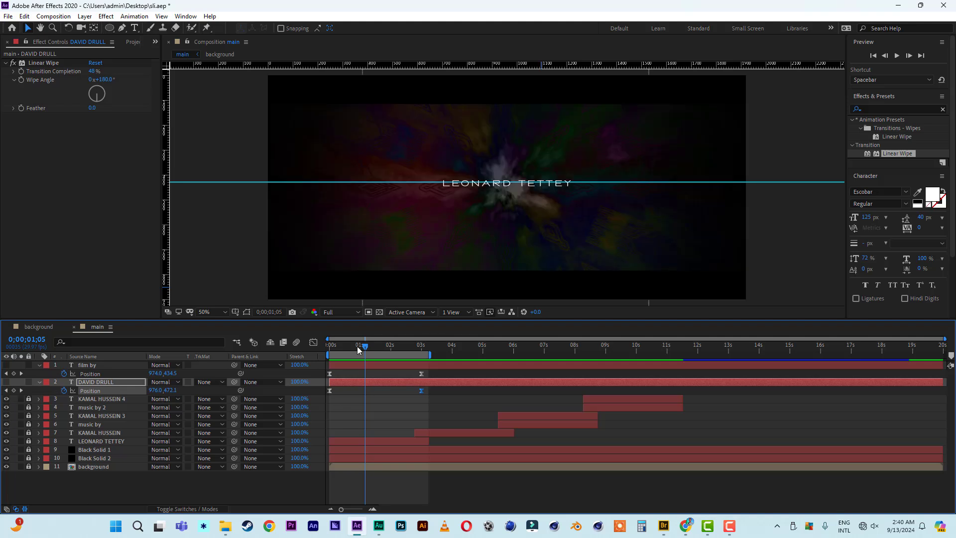
Extend the work area to about 11 seconds and preview the background and credits.
click(354, 348)
drag(429, 355, 676, 356)
key(space)
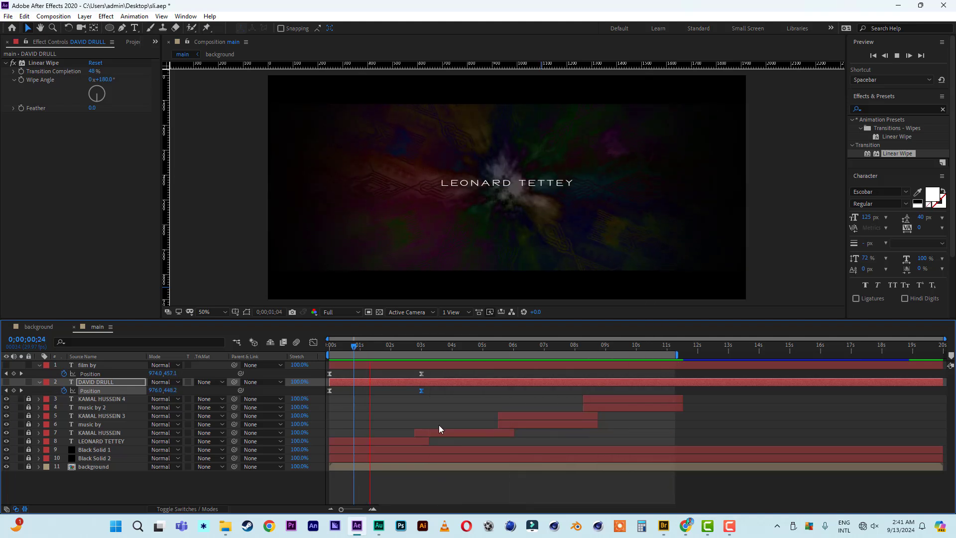